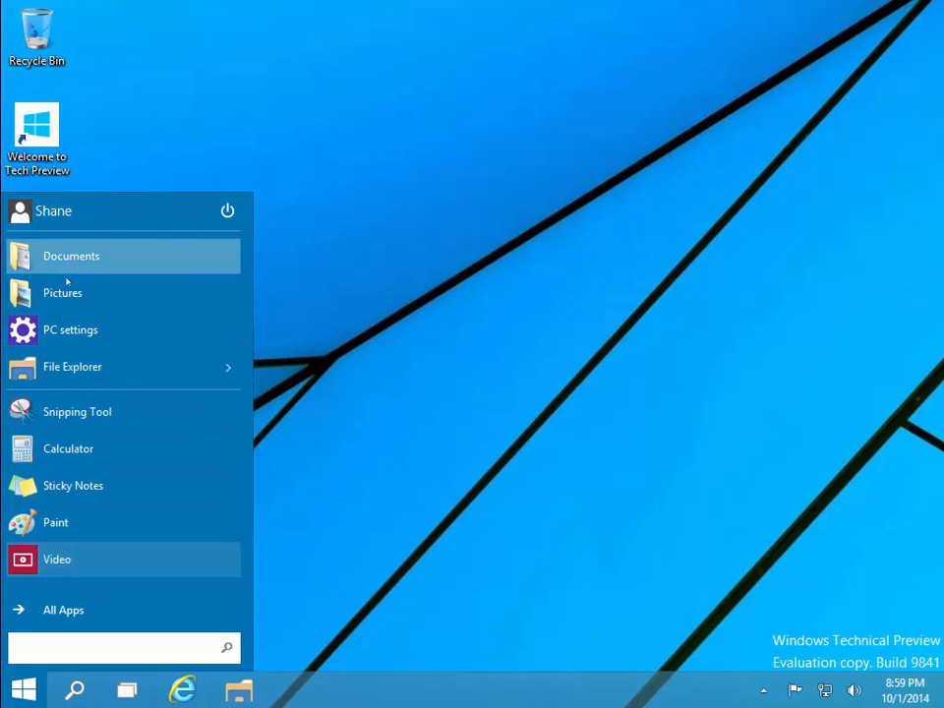
Step: Look through the Start menu and its full list of installed apps, down to the Windows System folder
{"action": "mouse_move", "coordinate": [73, 361]}
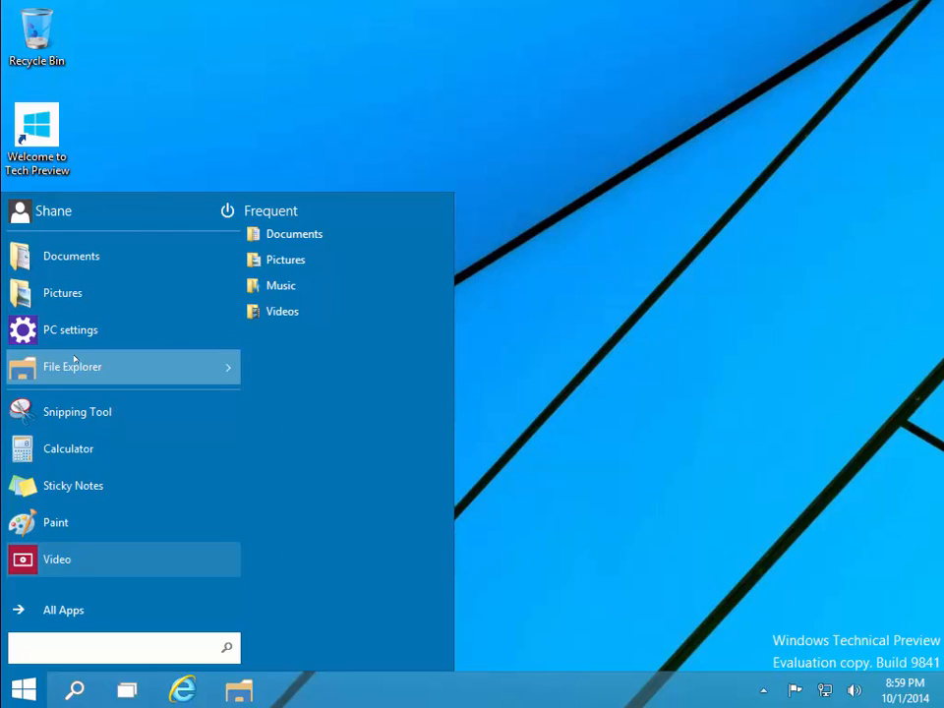
{"action": "left_click", "coordinate": [54, 610]}
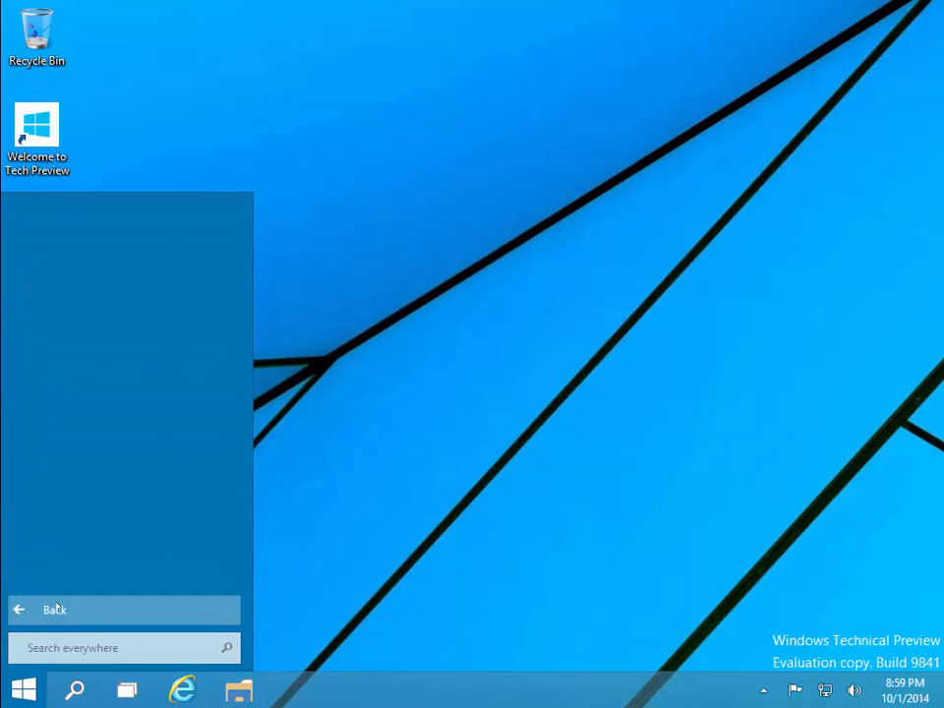
{"action": "scroll", "coordinate": [110, 323], "scroll_direction": "down", "scroll_amount": 7}
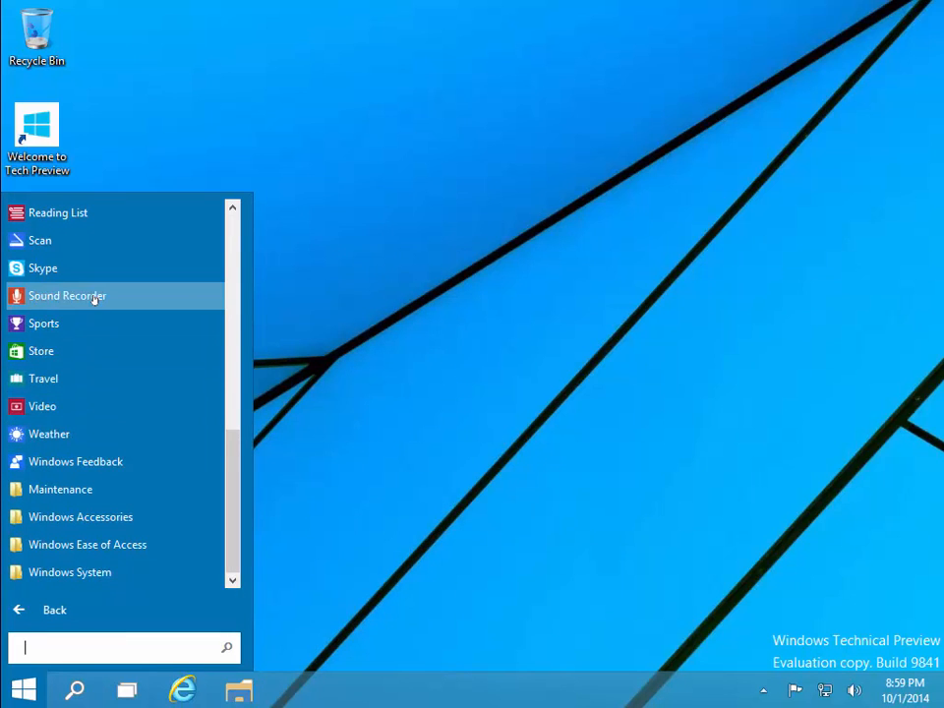
{"action": "scroll", "coordinate": [98, 236], "scroll_direction": "up", "scroll_amount": 6}
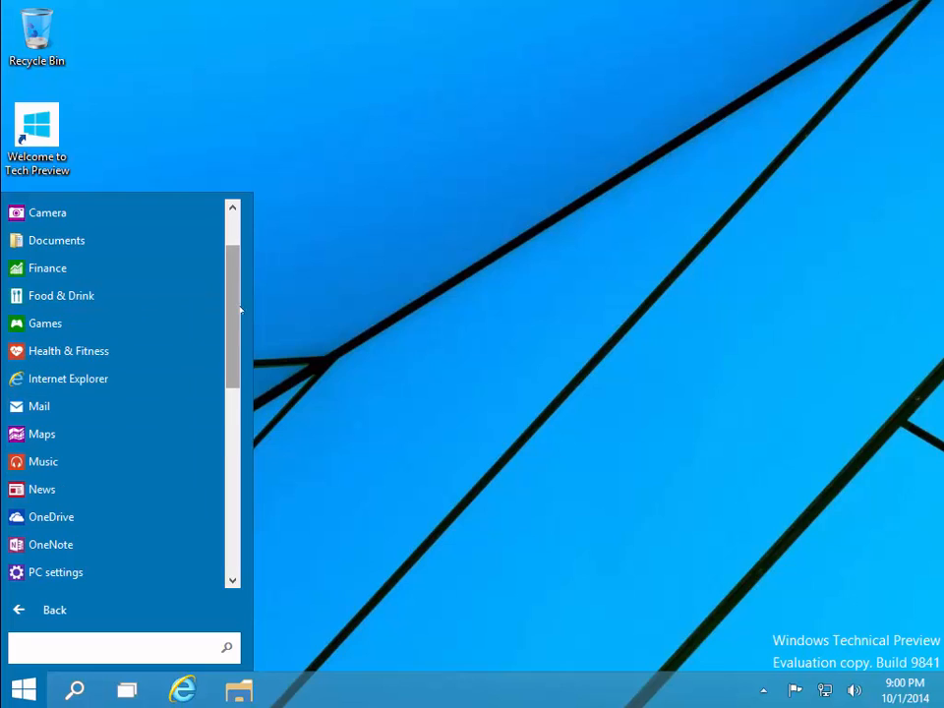
{"action": "scroll", "coordinate": [239, 311], "scroll_direction": "down", "scroll_amount": 1}
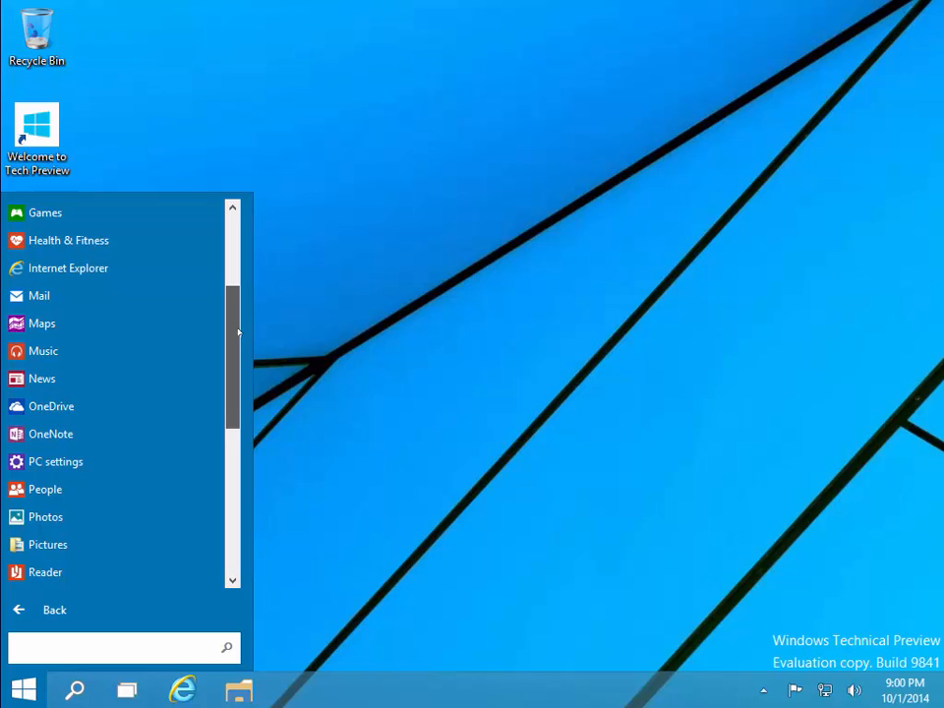
{"action": "left_click_drag", "start_coordinate": [239, 337], "coordinate": [233, 501]}
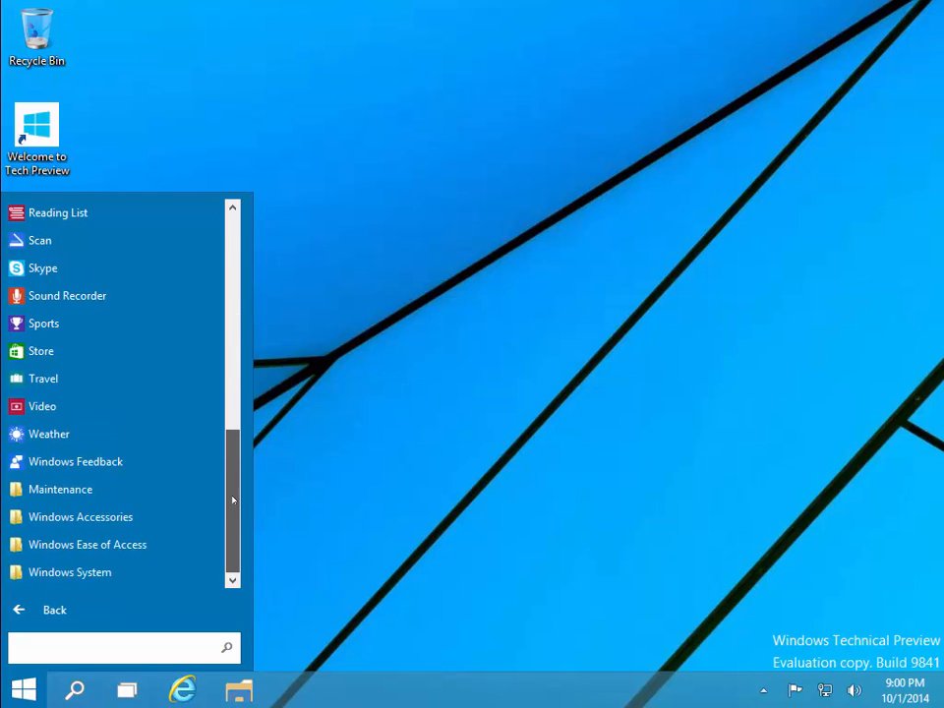
Step: Open the Weather app, restore it to a smaller window and maximize it again
{"action": "left_click", "coordinate": [44, 436]}
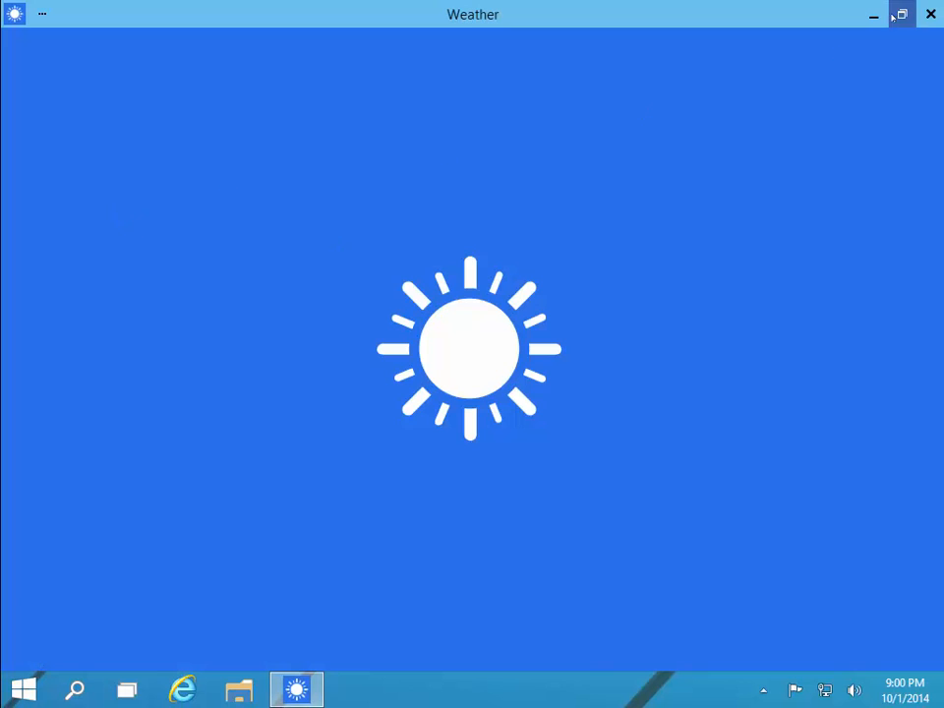
{"action": "left_click", "coordinate": [895, 13]}
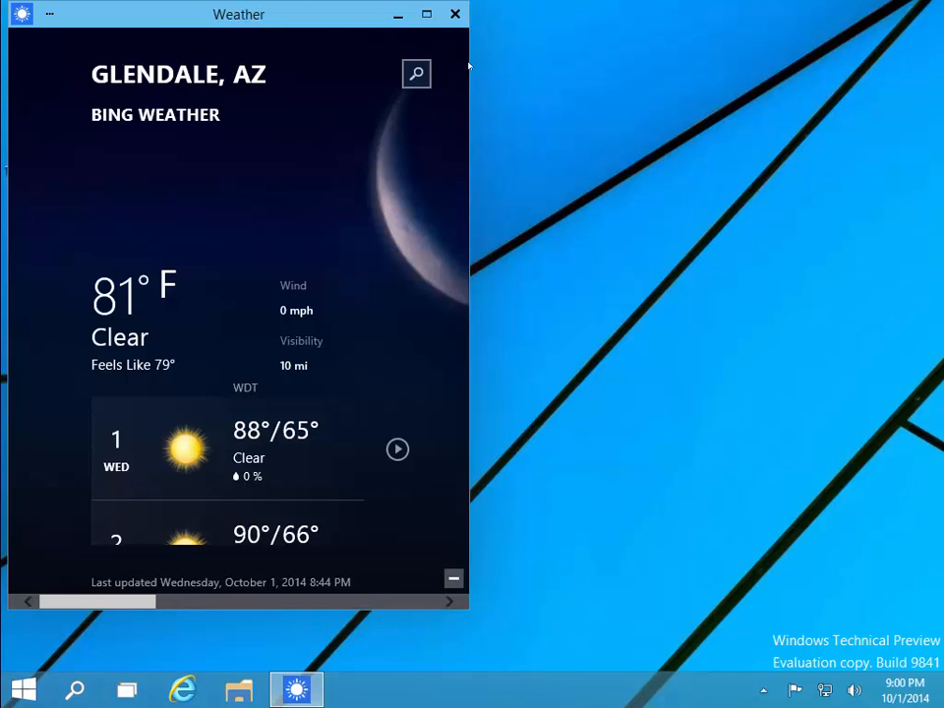
{"action": "left_click", "coordinate": [426, 14]}
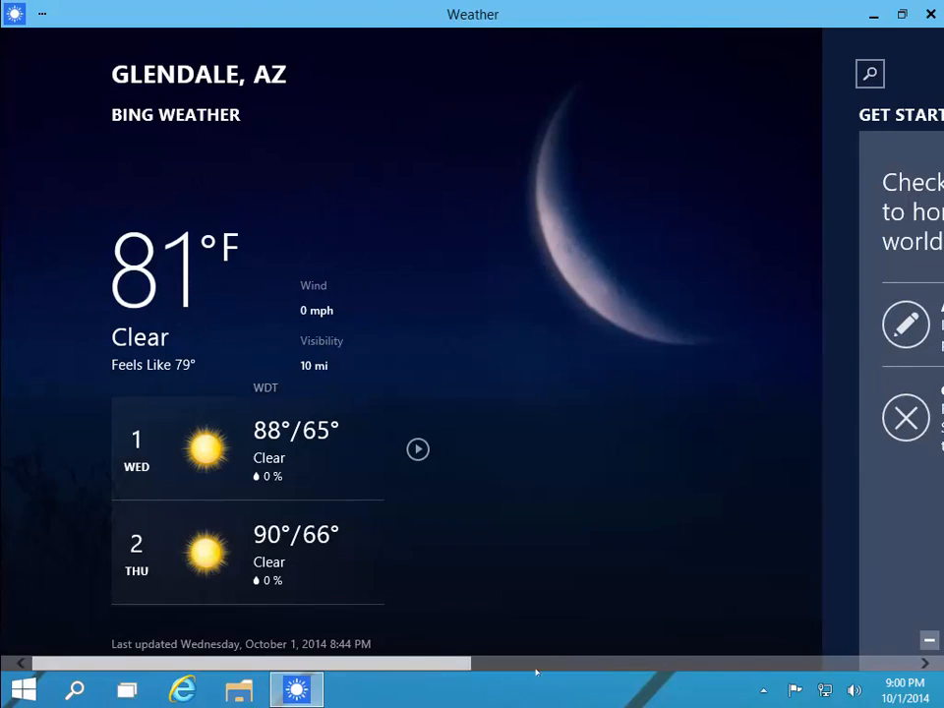
Step: Look through the Weather app's forecast, maps, historical weather and Next Steps sections, and close the app
{"action": "scroll", "coordinate": [536, 672], "scroll_direction": "down", "scroll_amount": 15}
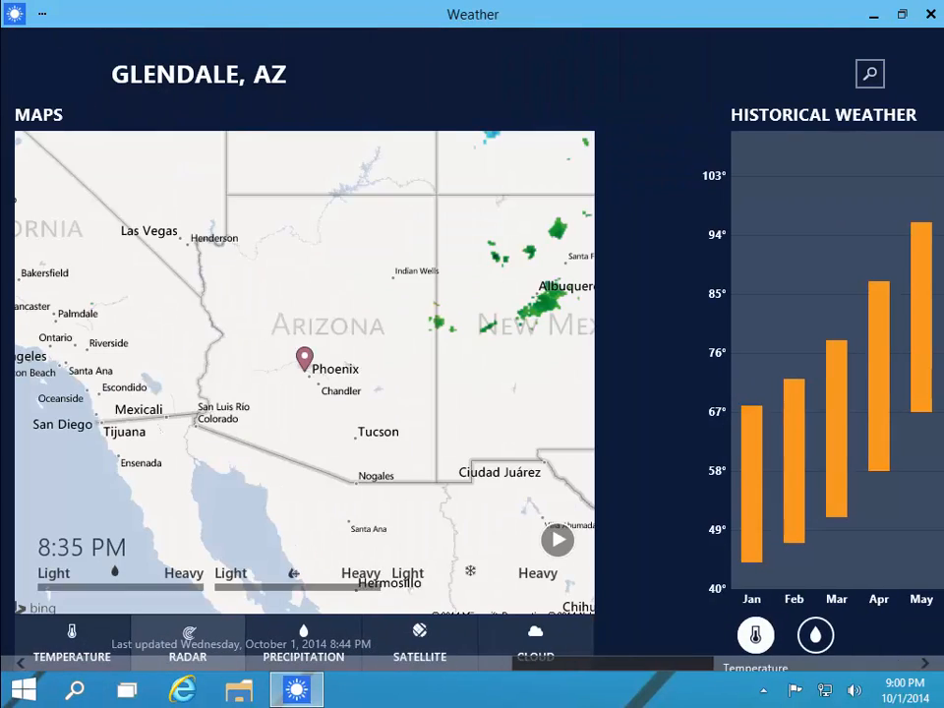
{"action": "scroll", "coordinate": [649, 669], "scroll_direction": "up", "scroll_amount": 1}
{"action": "scroll", "coordinate": [649, 669], "scroll_direction": "down", "scroll_amount": 1}
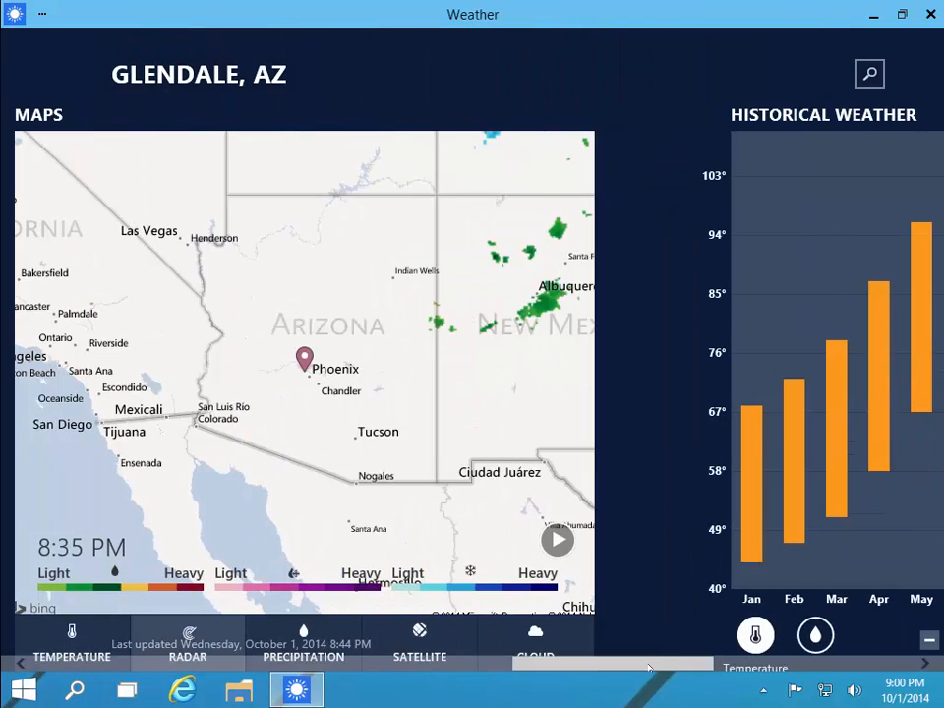
{"action": "scroll", "coordinate": [649, 669], "scroll_direction": "down", "scroll_amount": 6}
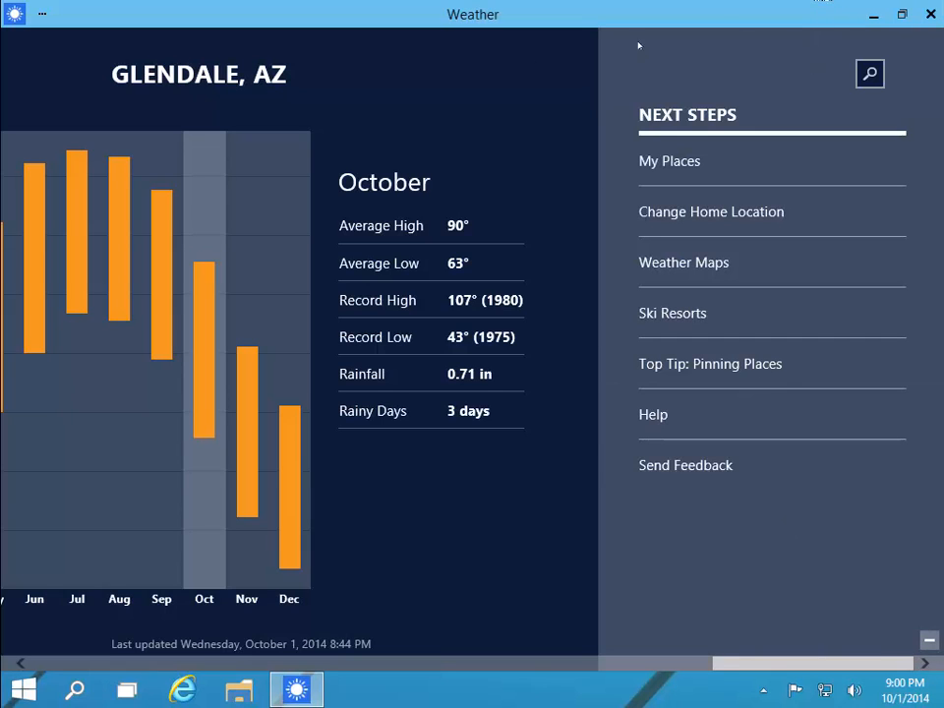
{"action": "left_click", "coordinate": [930, 14]}
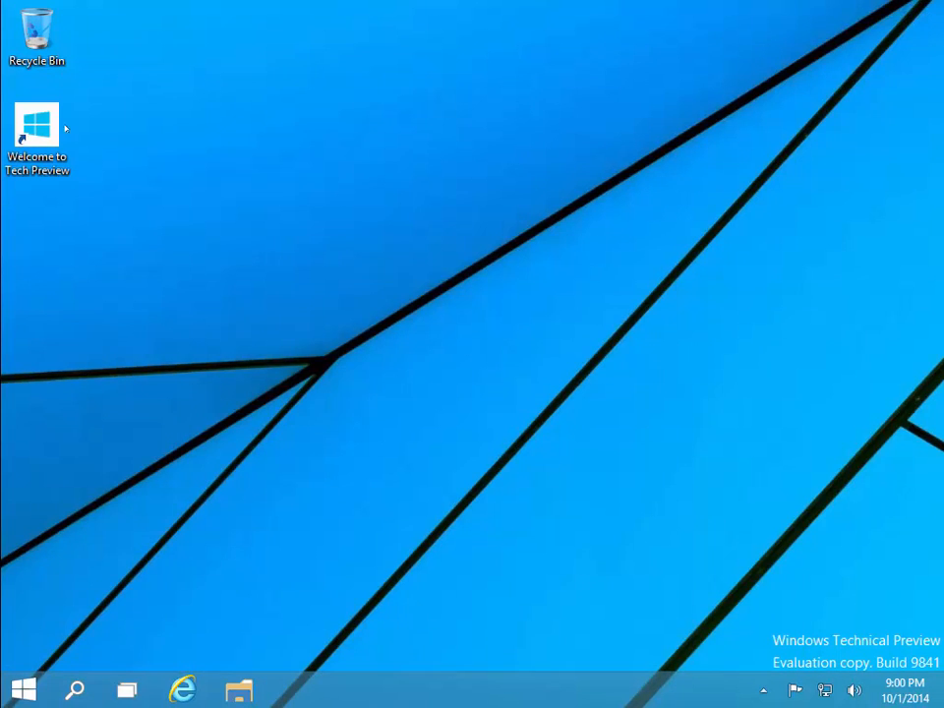
Step: Check the version information of Internet Explorer in a maximized window and close the browser
{"action": "left_click", "coordinate": [183, 689]}
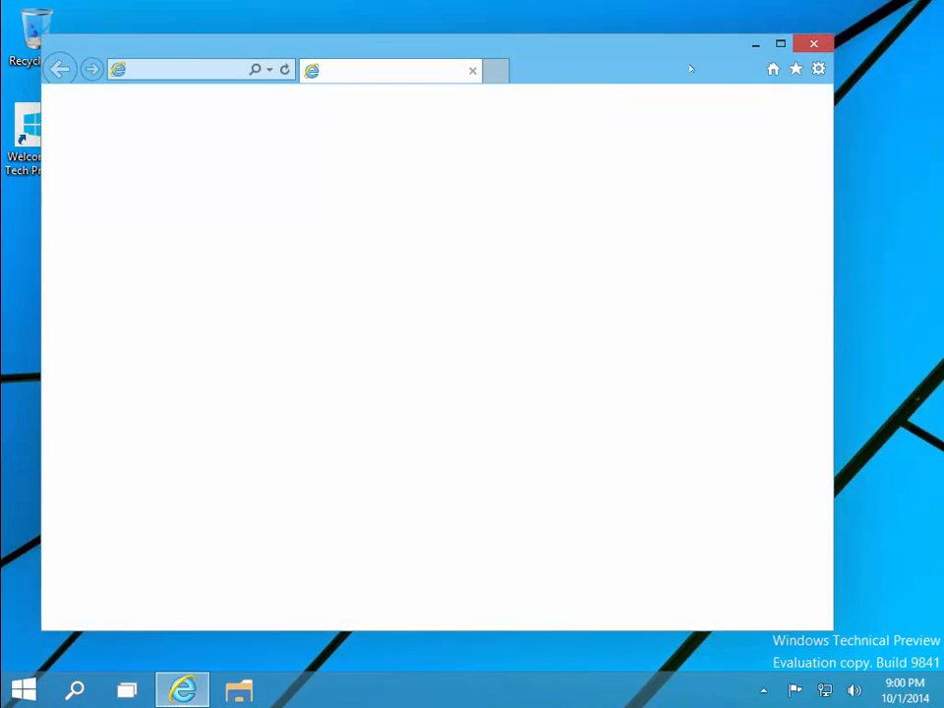
{"action": "left_click", "coordinate": [777, 44]}
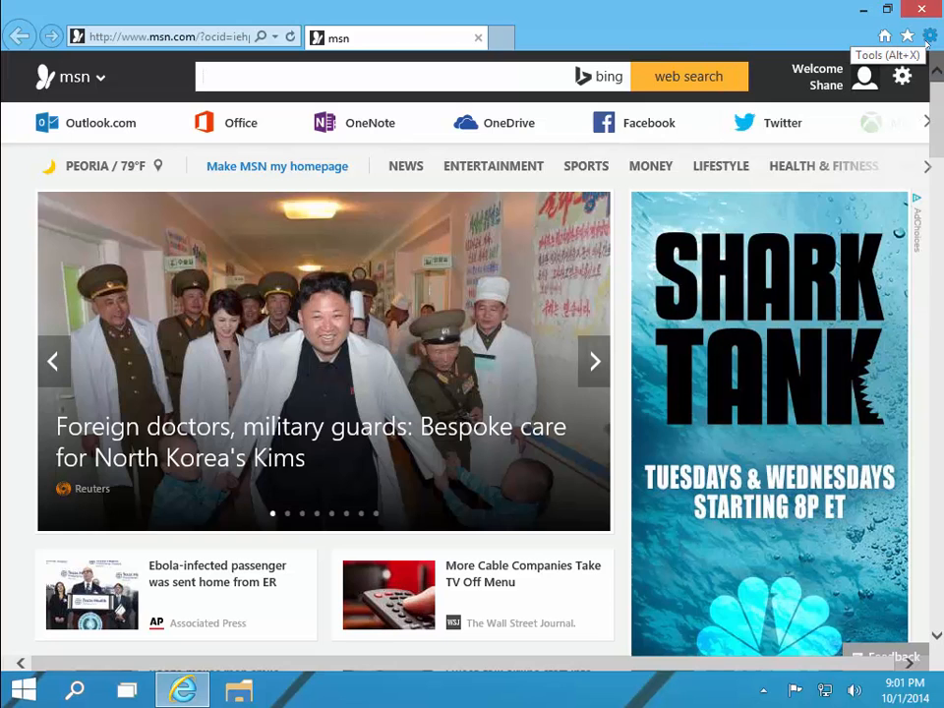
{"action": "left_click", "coordinate": [929, 36]}
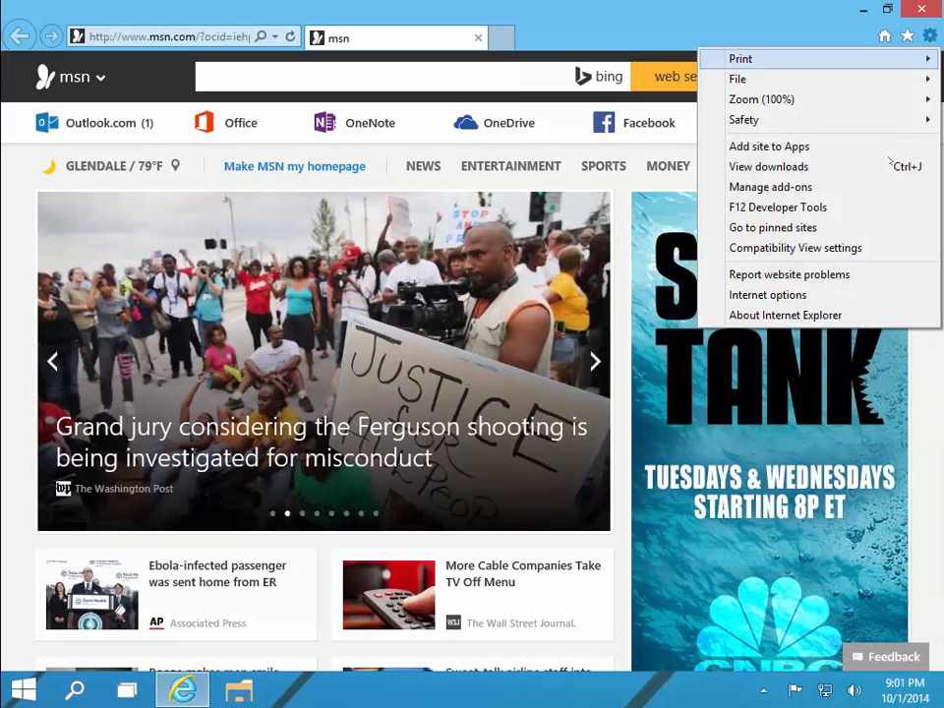
{"action": "left_click", "coordinate": [814, 315]}
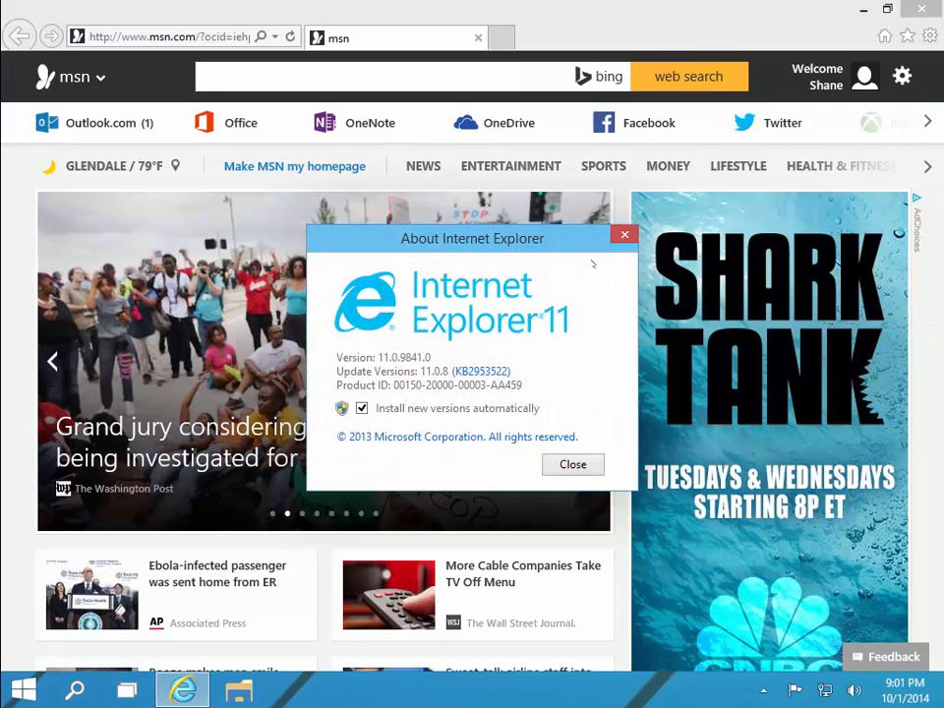
{"action": "left_click", "coordinate": [625, 234]}
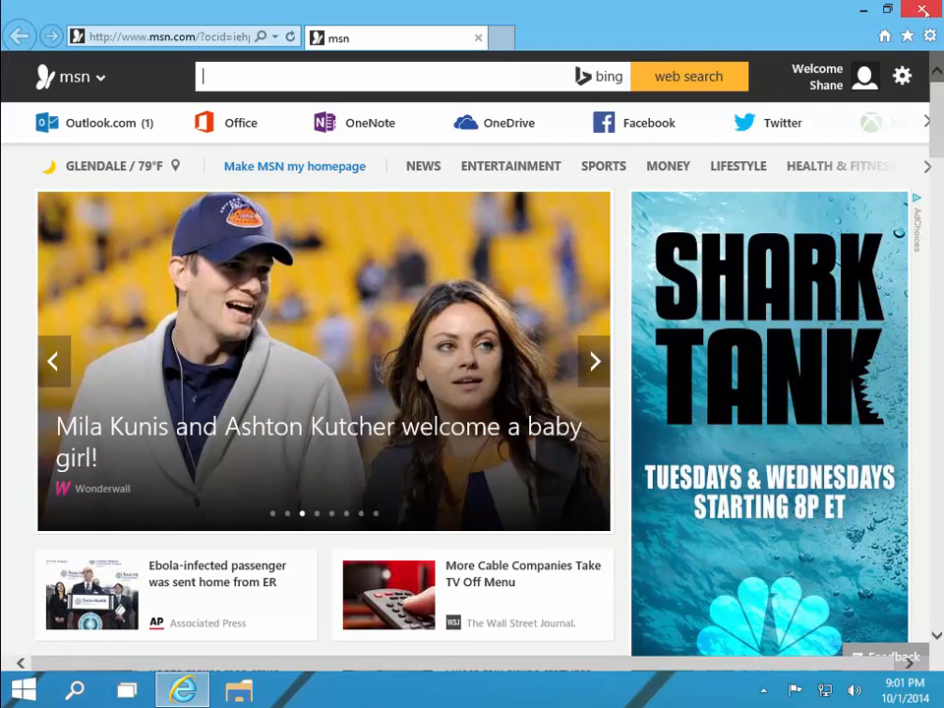
{"action": "left_click", "coordinate": [925, 10]}
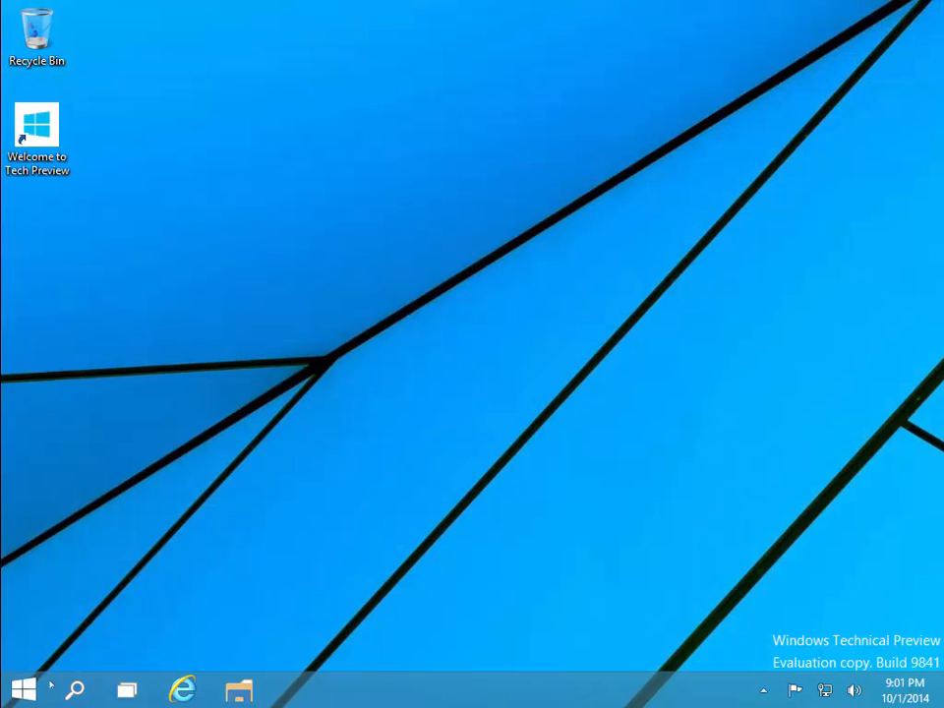
Step: View the taskbar's search pane and the hidden notification icons, and dismiss them
{"action": "left_click", "coordinate": [75, 689]}
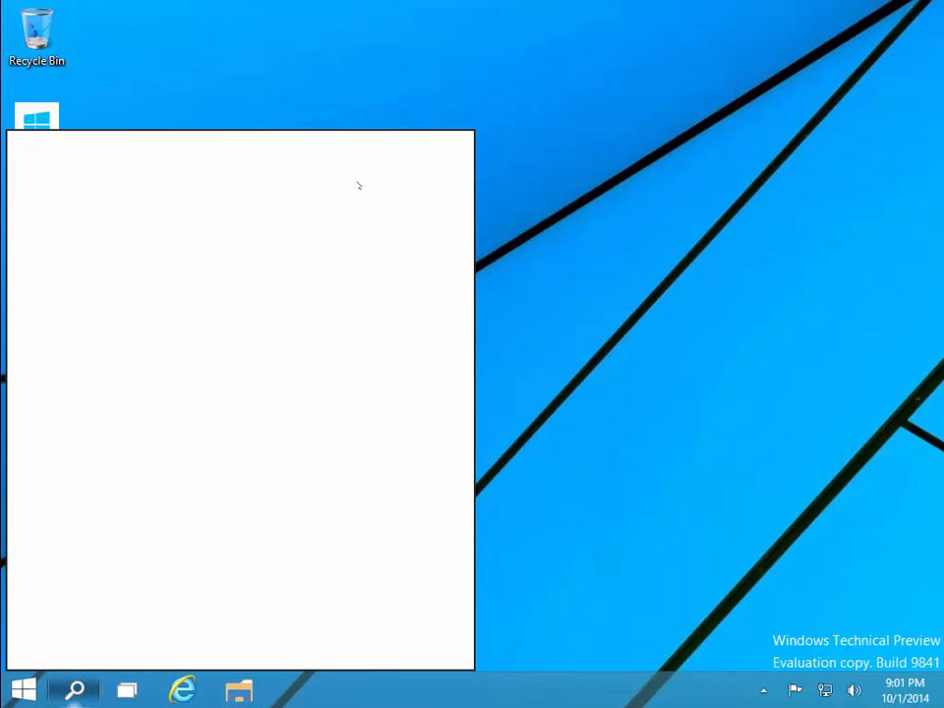
{"action": "left_click", "coordinate": [763, 690]}
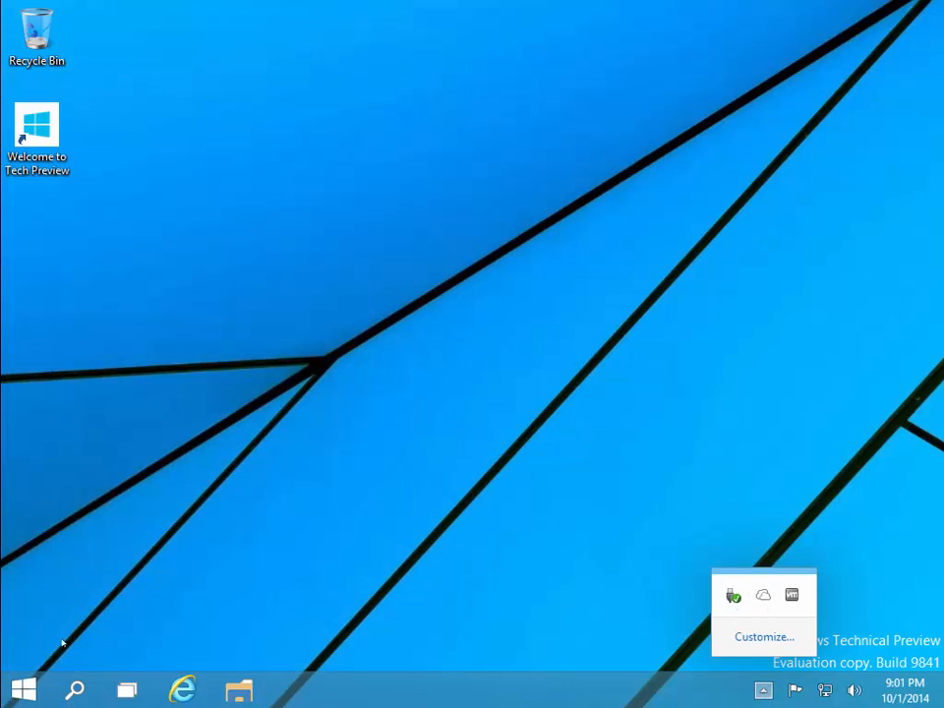
{"action": "left_click", "coordinate": [25, 691]}
{"action": "left_click", "coordinate": [26, 691]}
{"action": "left_click", "coordinate": [26, 691]}
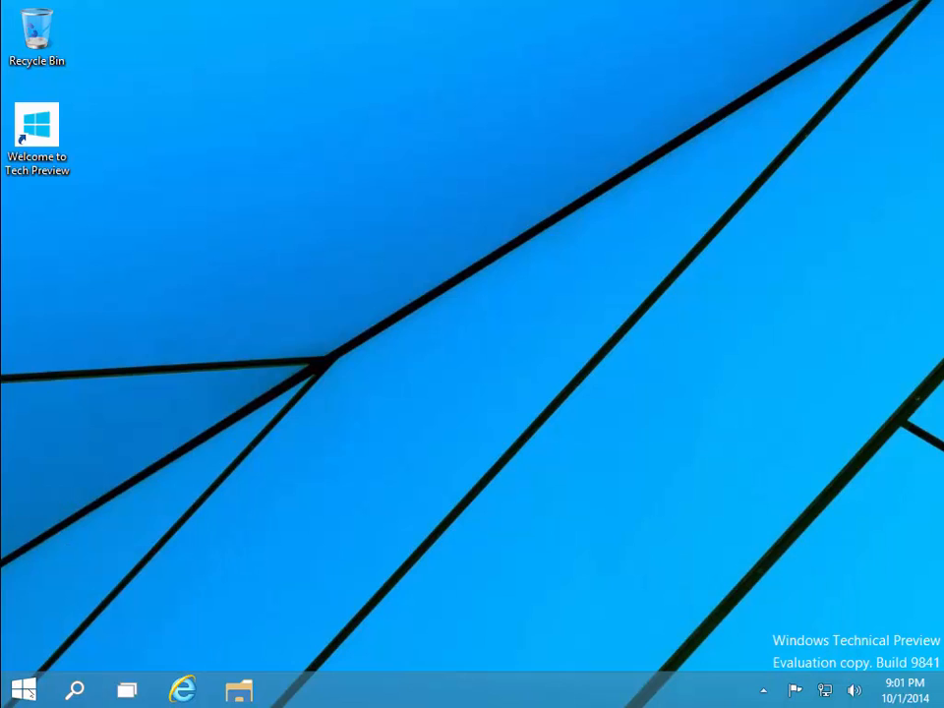
Step: View the Start button's shortcut list of system tools and dismiss it without choosing anything
{"action": "right_click", "coordinate": [25, 691]}
{"action": "mouse_move", "coordinate": [78, 661]}
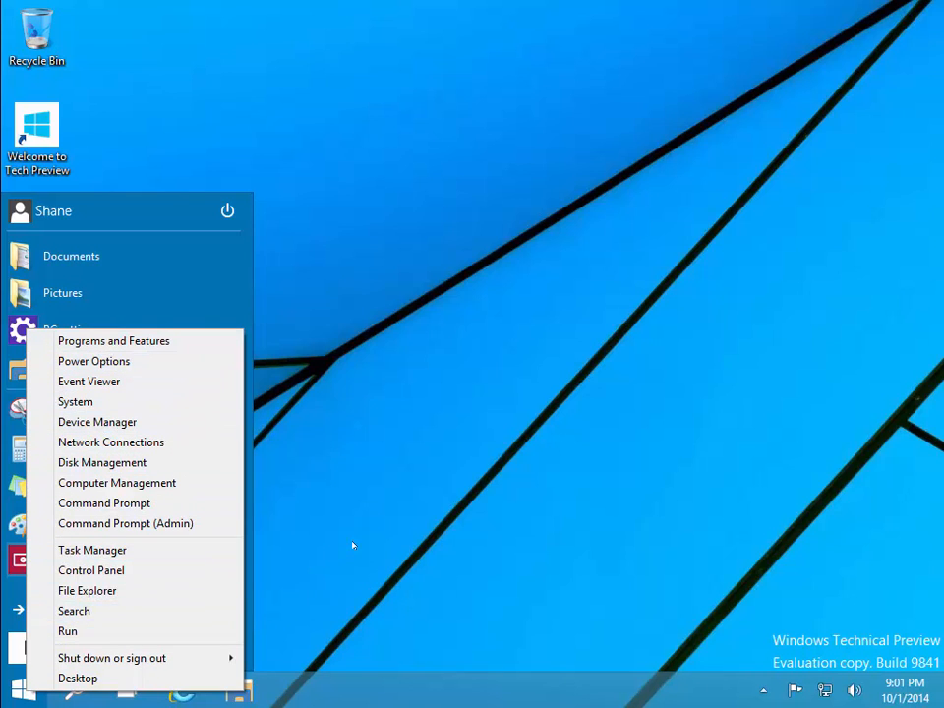
{"action": "left_click", "coordinate": [315, 543]}
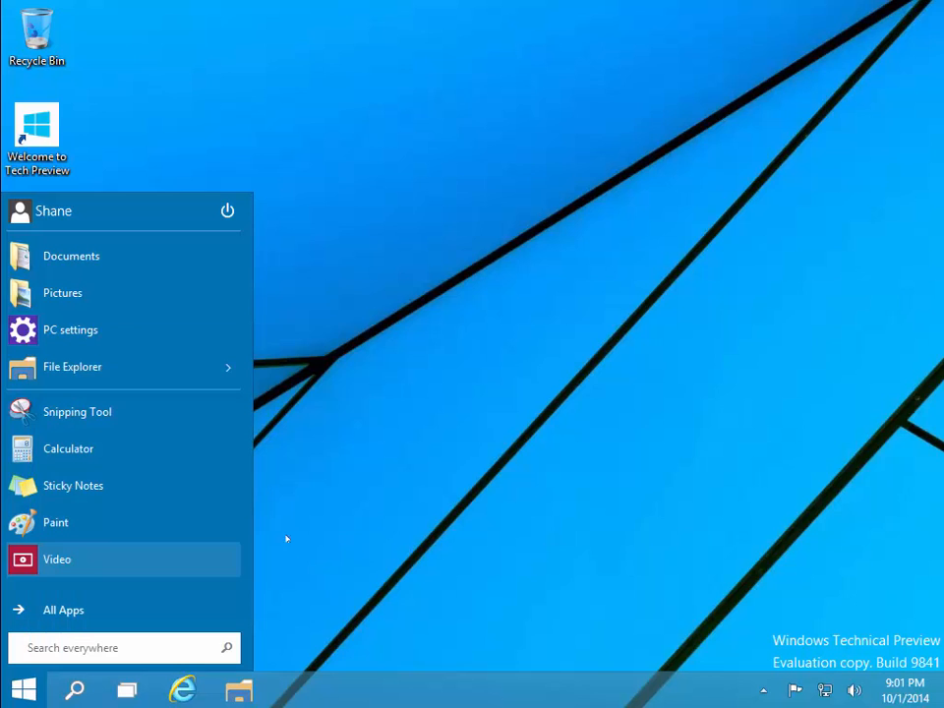
Step: Capture the Welcome to Tech Preview desktop shortcut with the Snipping Tool and close the tool without saving the snip
{"action": "left_click", "coordinate": [108, 411]}
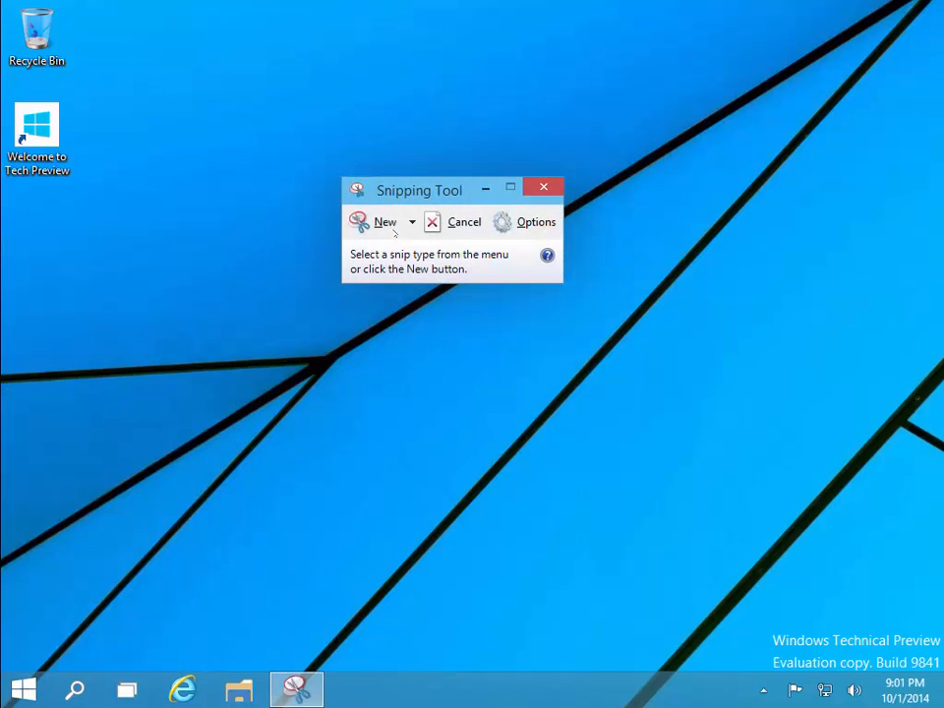
{"action": "left_click", "coordinate": [386, 222]}
{"action": "left_click_drag", "start_coordinate": [137, 75], "coordinate": [1, 181]}
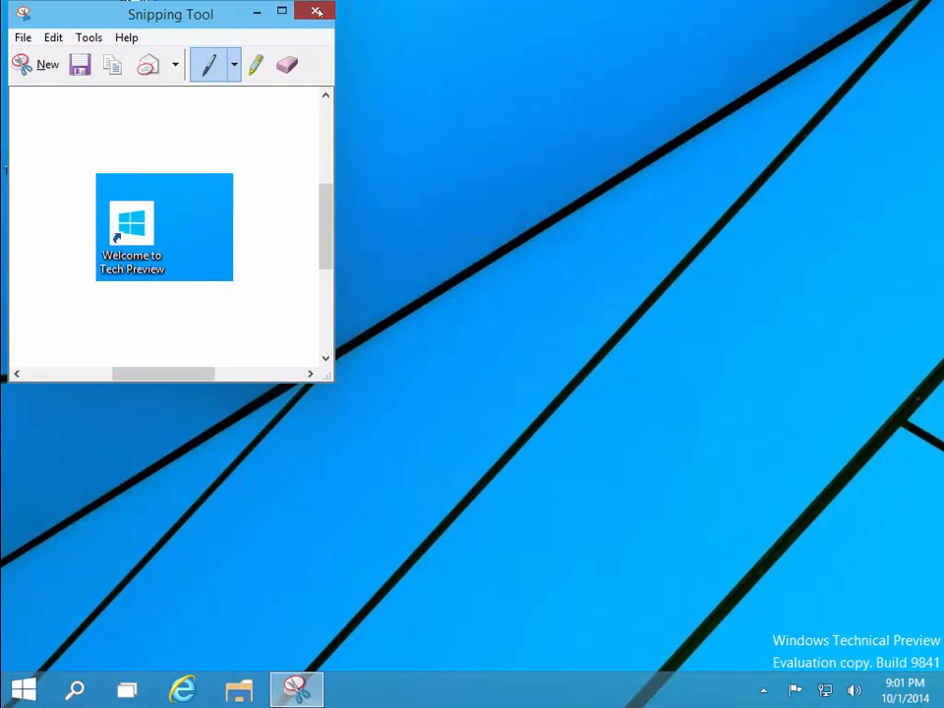
{"action": "left_click", "coordinate": [317, 10]}
{"action": "left_click", "coordinate": [287, 211]}
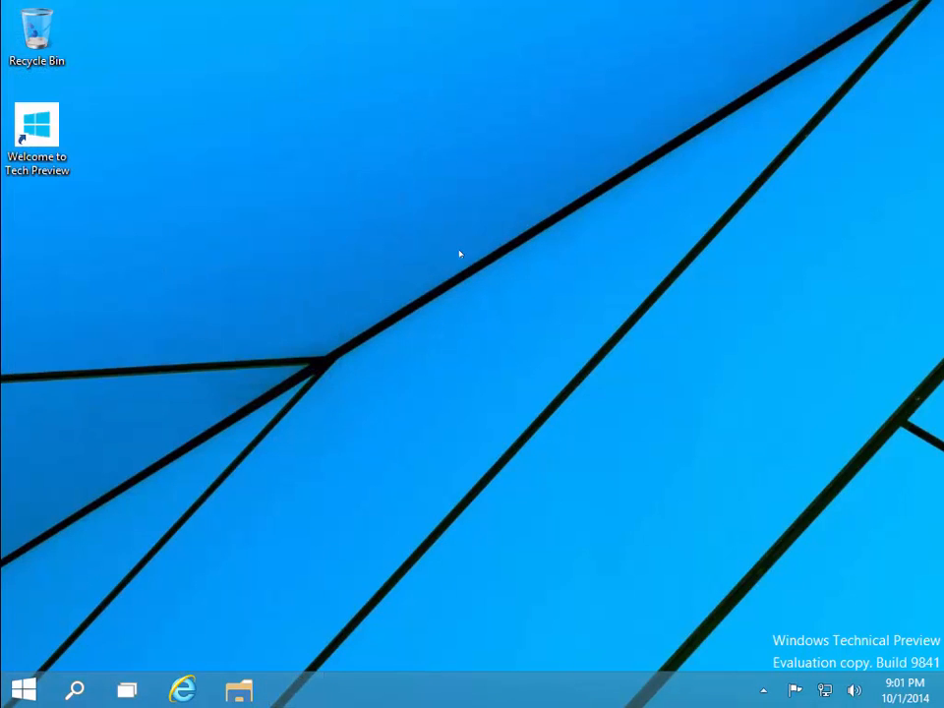
Step: Look through the available themes in the desktop's Personalization settings and close the window
{"action": "right_click", "coordinate": [308, 221]}
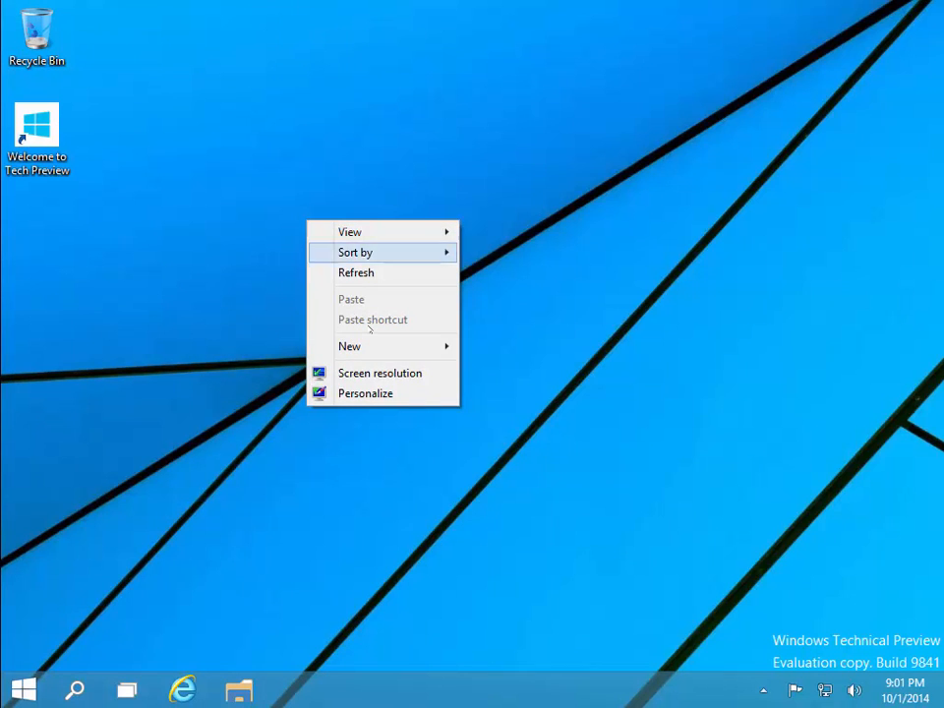
{"action": "left_click", "coordinate": [370, 394]}
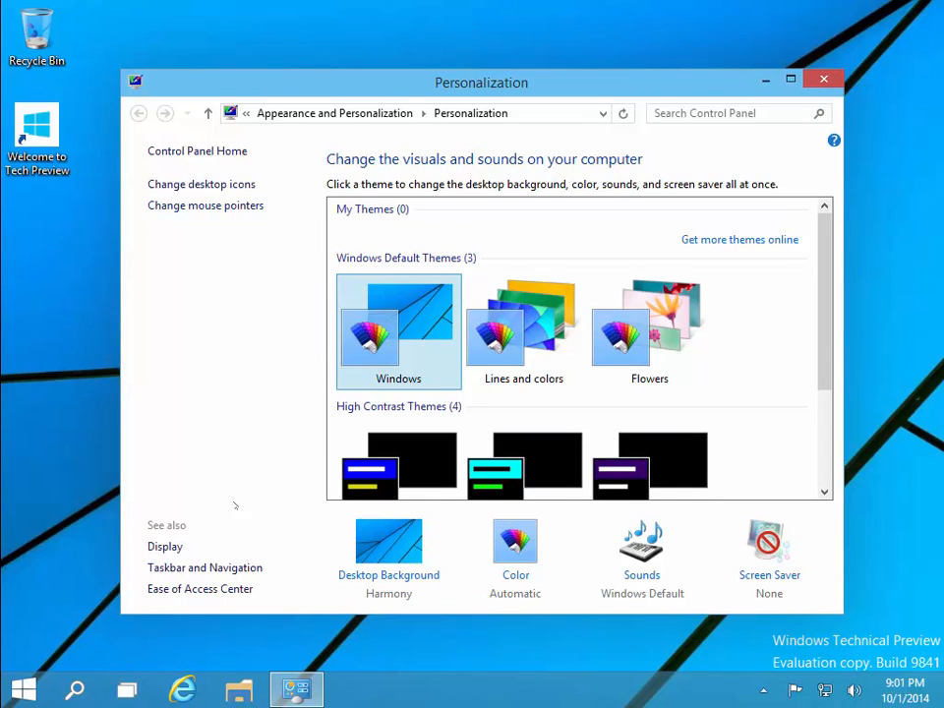
{"action": "scroll", "coordinate": [822, 283], "scroll_direction": "down", "scroll_amount": 3}
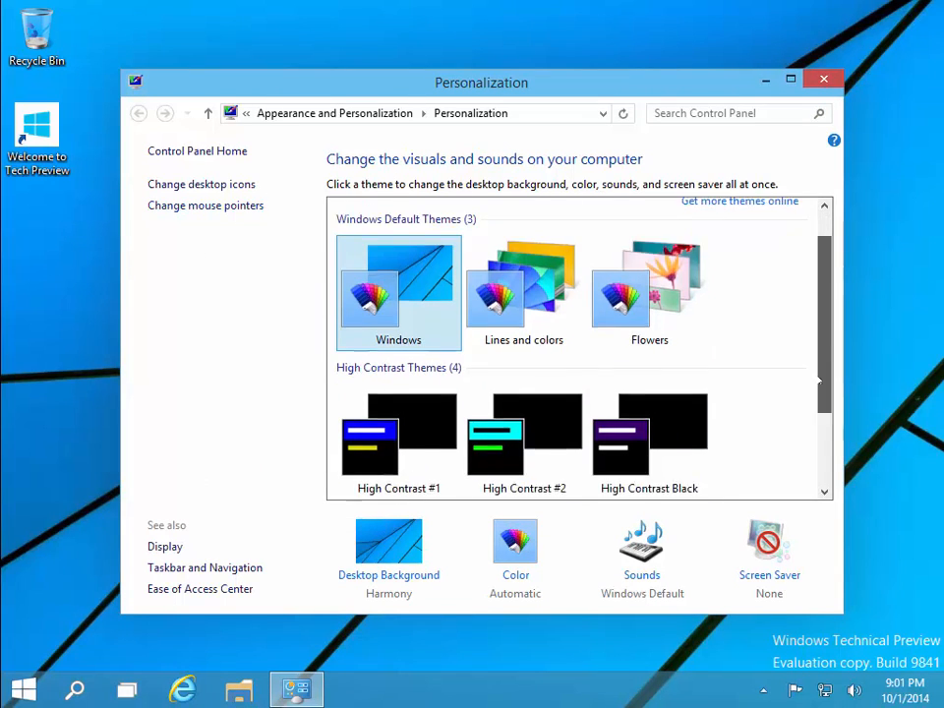
{"action": "scroll", "coordinate": [822, 283], "scroll_direction": "up", "scroll_amount": 3}
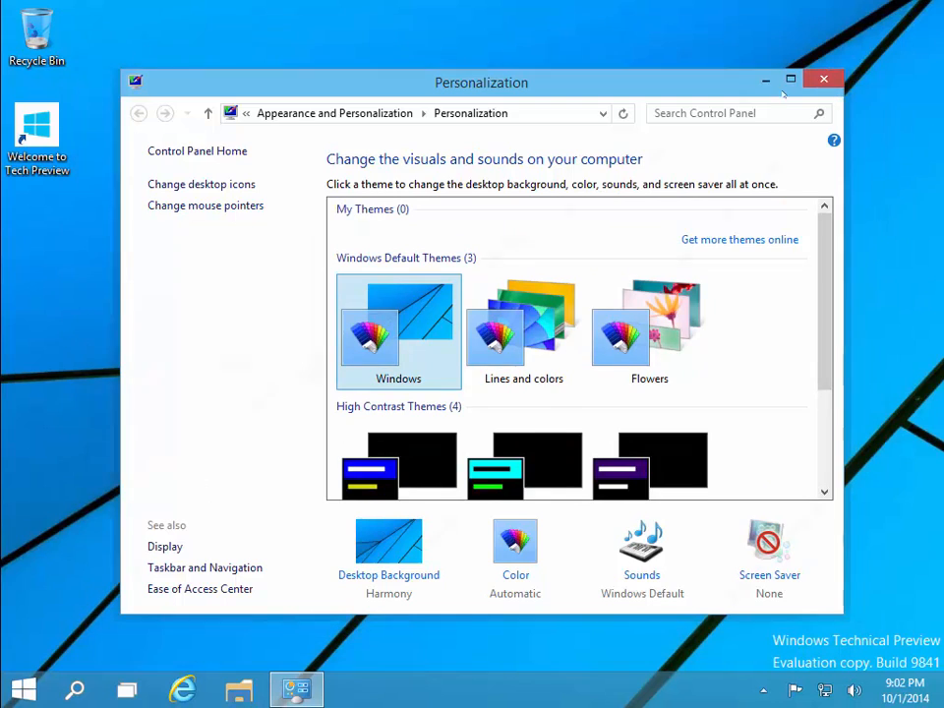
{"action": "left_click", "coordinate": [823, 78]}
Step: View the desktop's Screen Resolution settings and cancel without changes
{"action": "right_click", "coordinate": [294, 163]}
{"action": "left_click", "coordinate": [394, 315]}
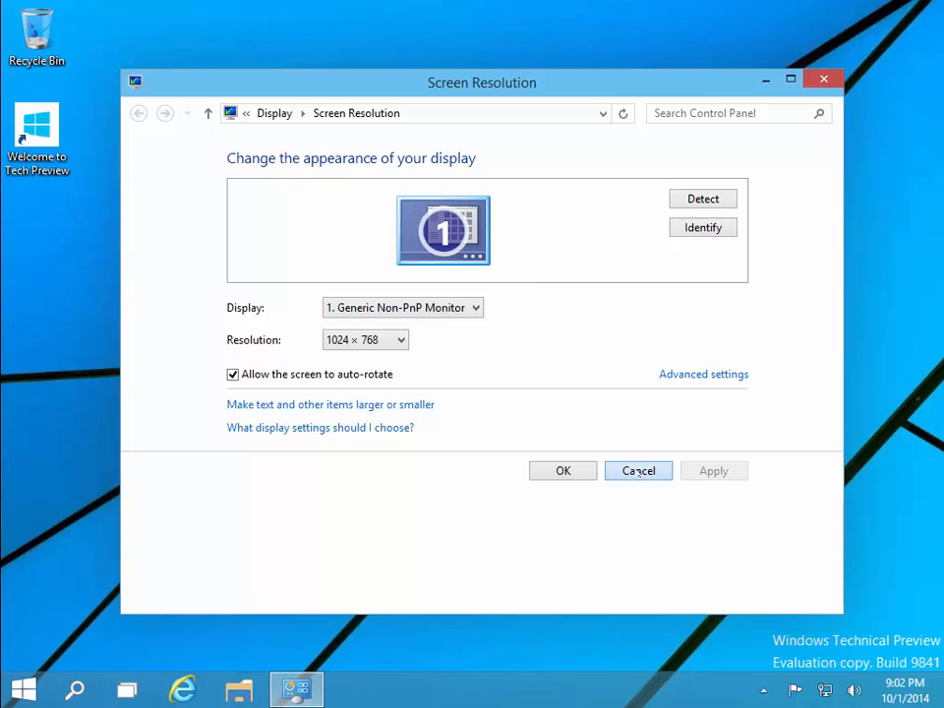
{"action": "left_click", "coordinate": [638, 471]}
Step: Open File Explorer from the Start menu and expand the OneDrive folder tree
{"action": "left_click", "coordinate": [6, 699]}
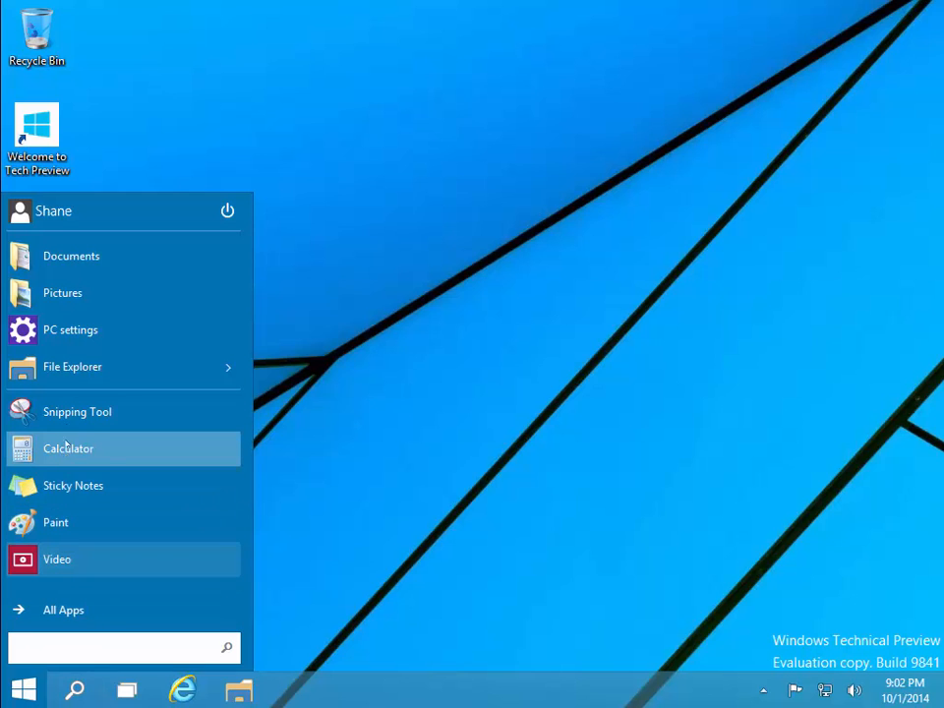
{"action": "left_click", "coordinate": [74, 372]}
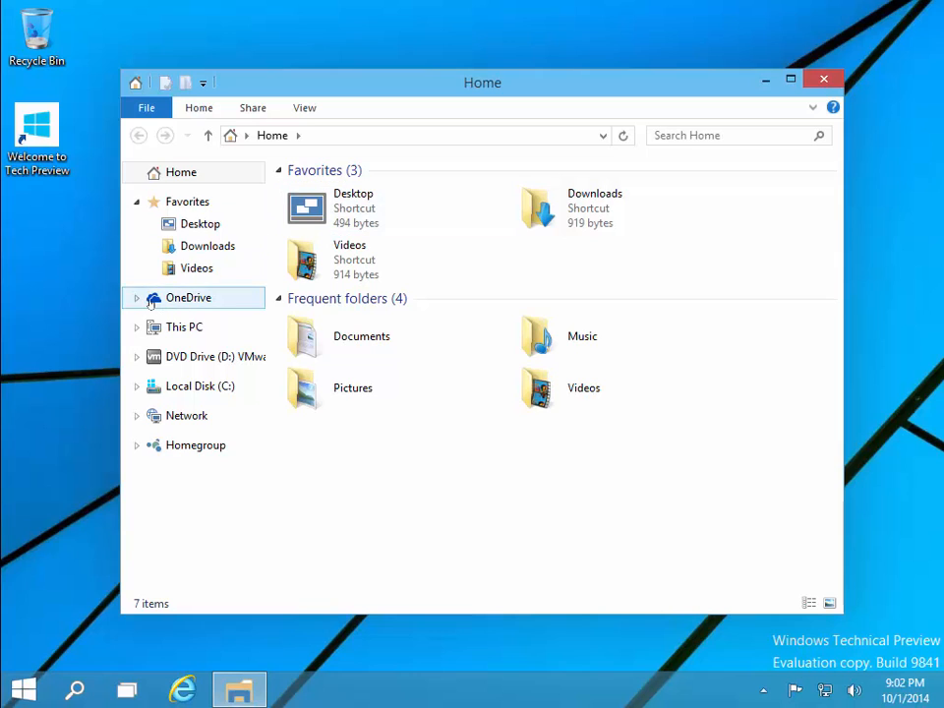
{"action": "left_click", "coordinate": [138, 298]}
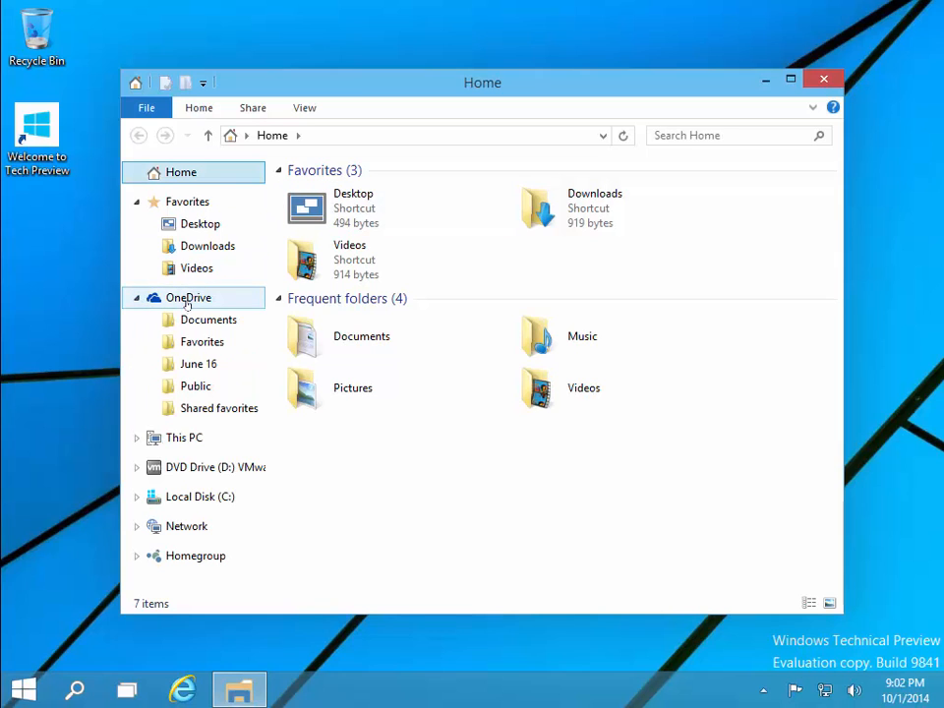
Step: View the OneDrive folder's contents and general properties, and close the properties dialog and File Explorer
{"action": "double_click", "coordinate": [196, 298]}
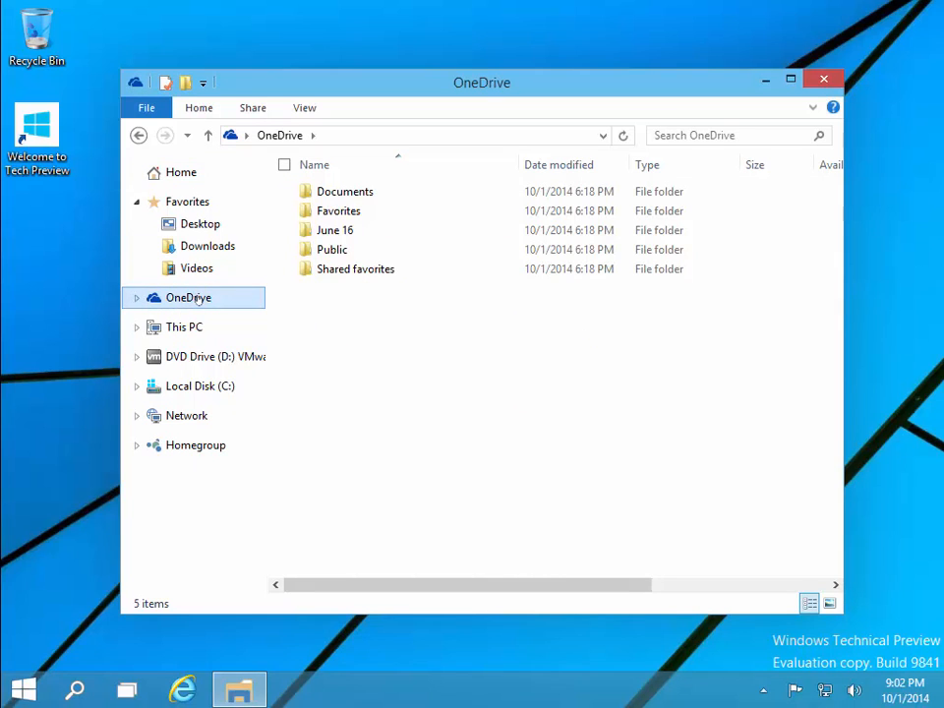
{"action": "right_click", "coordinate": [198, 300]}
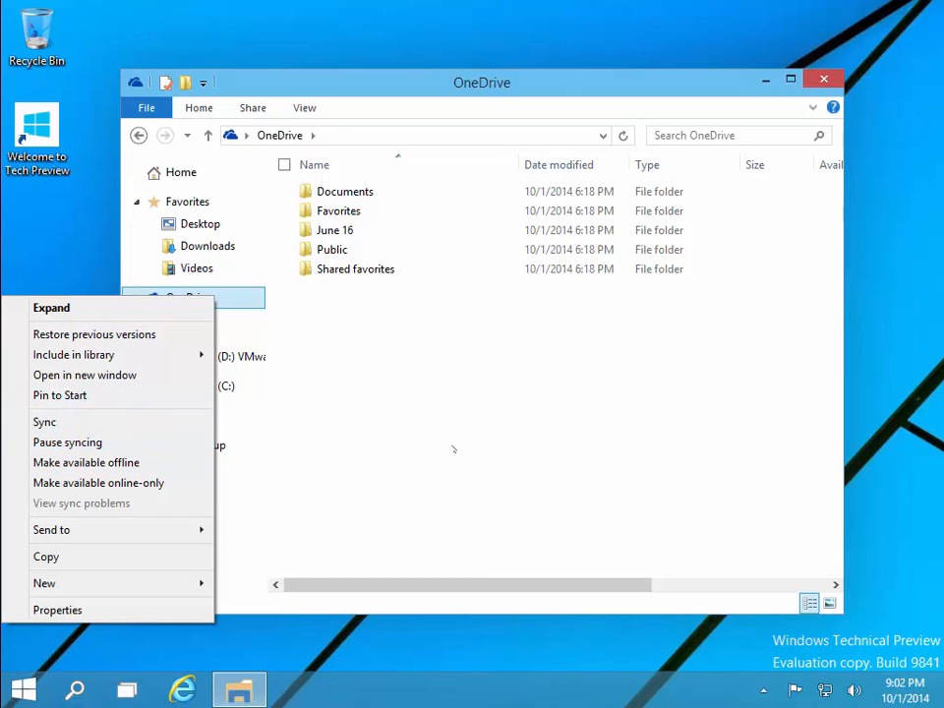
{"action": "left_click", "coordinate": [138, 610]}
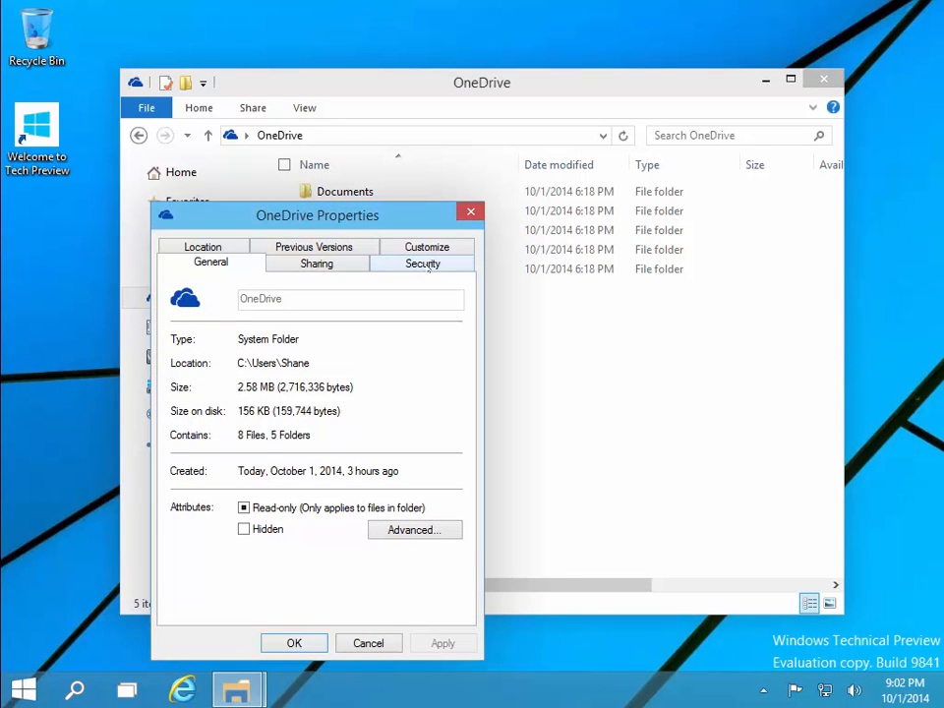
{"action": "left_click", "coordinate": [472, 212]}
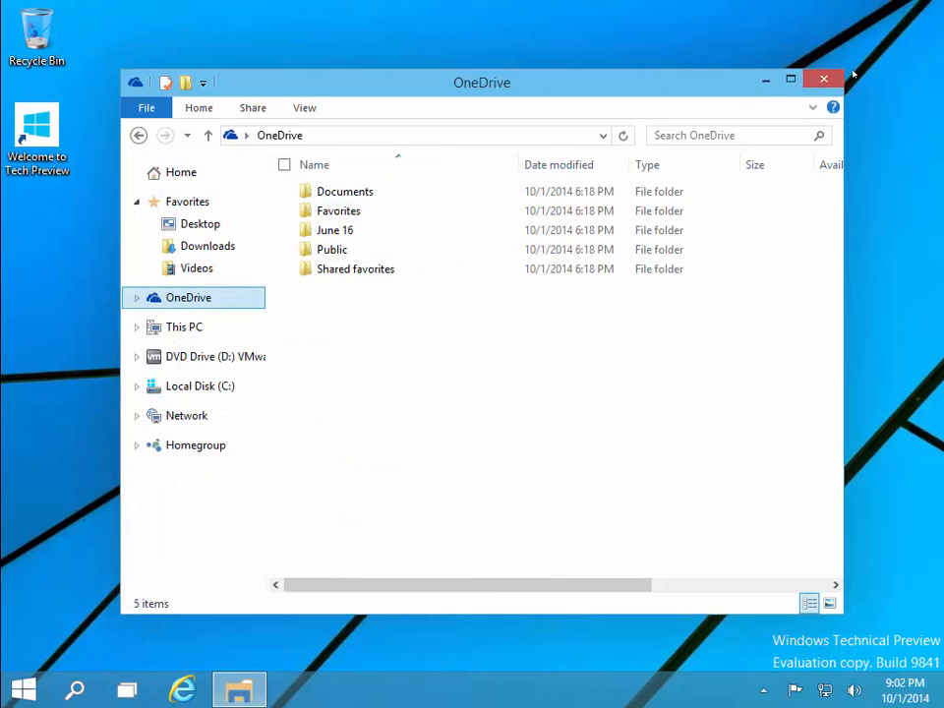
{"action": "left_click", "coordinate": [824, 79]}
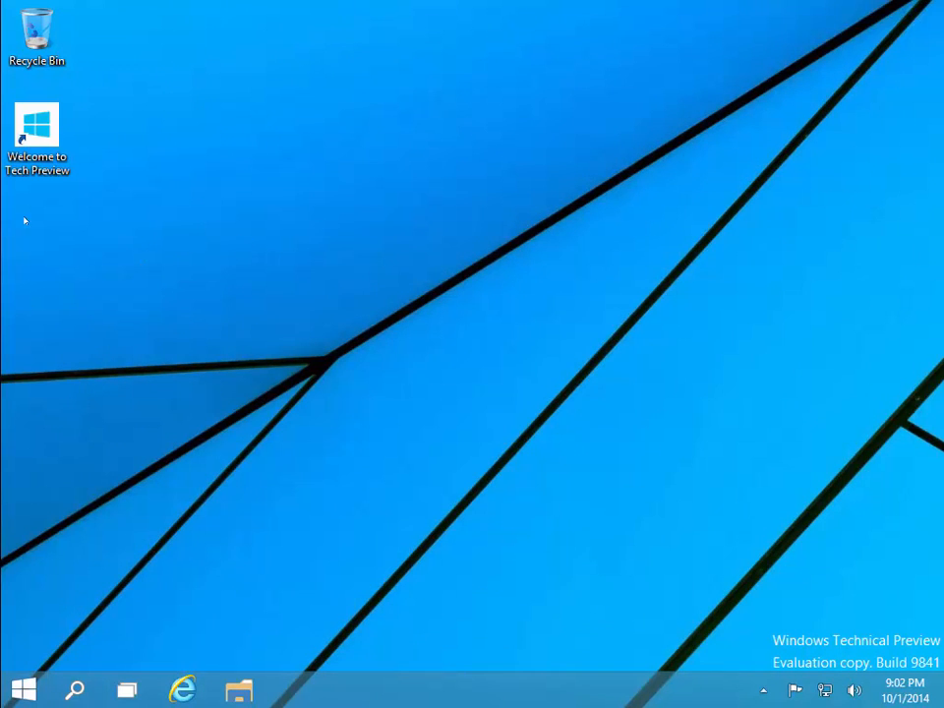
Step: Open the Welcome to Tech Preview page from the desktop shortcut and play its introduction video
{"action": "double_click", "coordinate": [37, 124]}
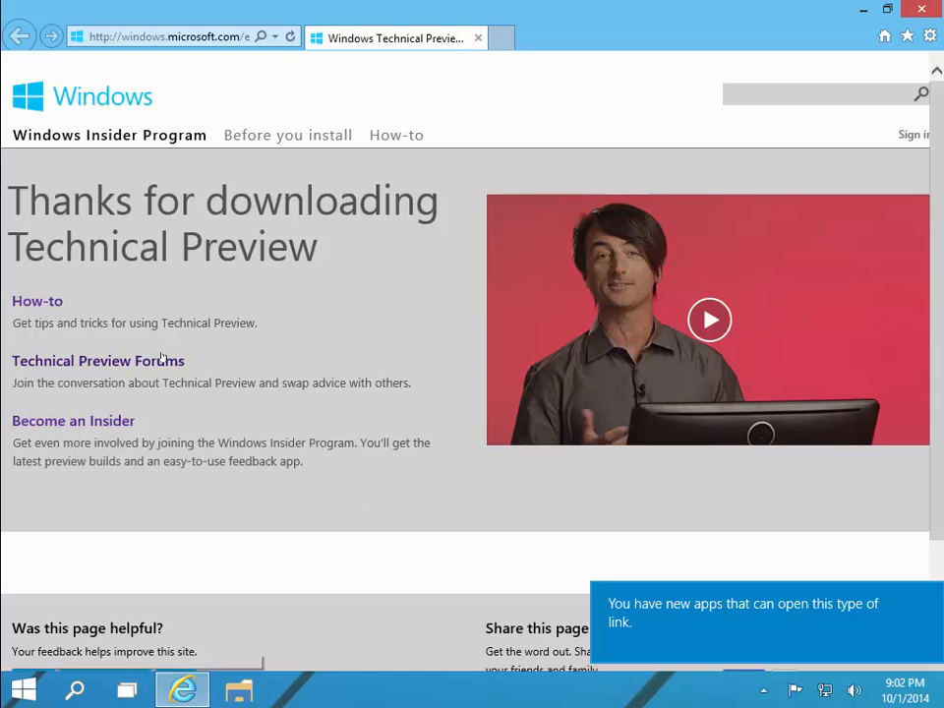
{"action": "scroll", "coordinate": [262, 430], "scroll_direction": "down", "scroll_amount": 3}
{"action": "scroll", "coordinate": [262, 430], "scroll_direction": "up", "scroll_amount": 2}
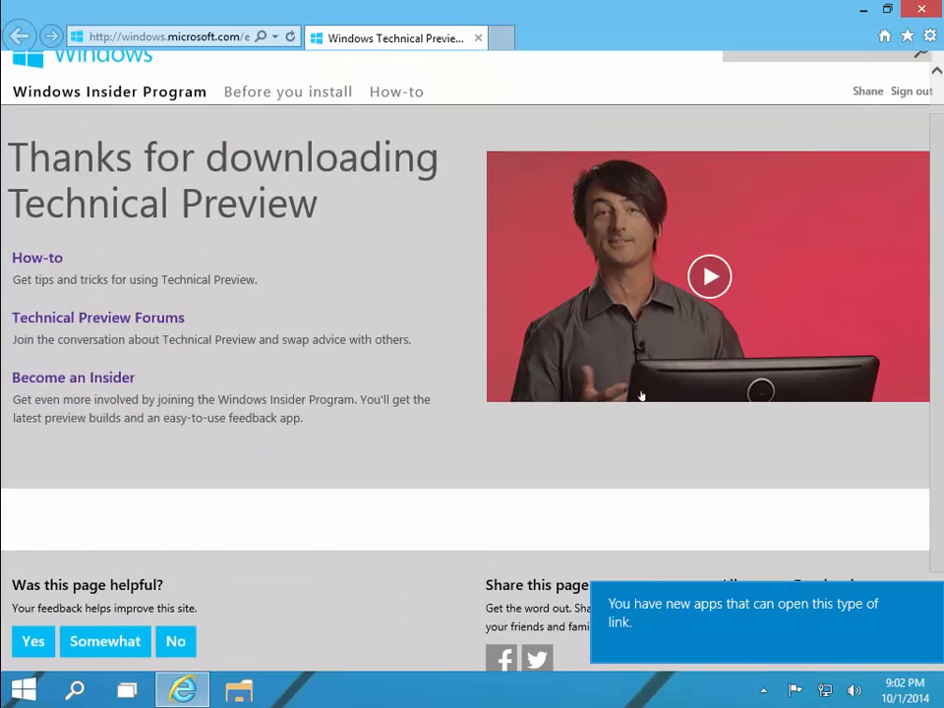
{"action": "left_click", "coordinate": [719, 293]}
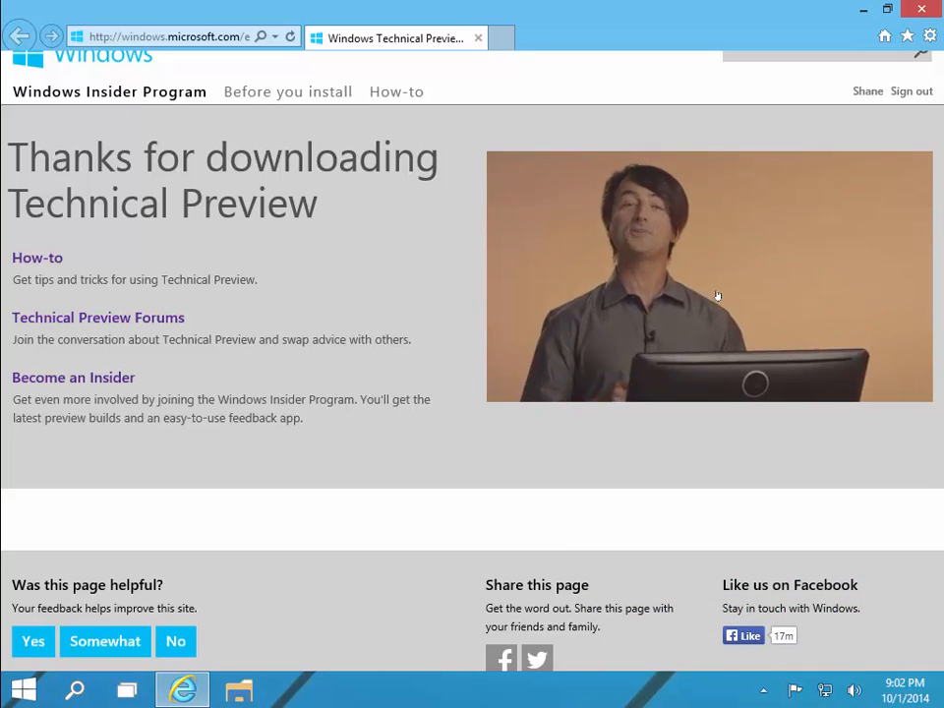
{"action": "mouse_move", "coordinate": [695, 253]}
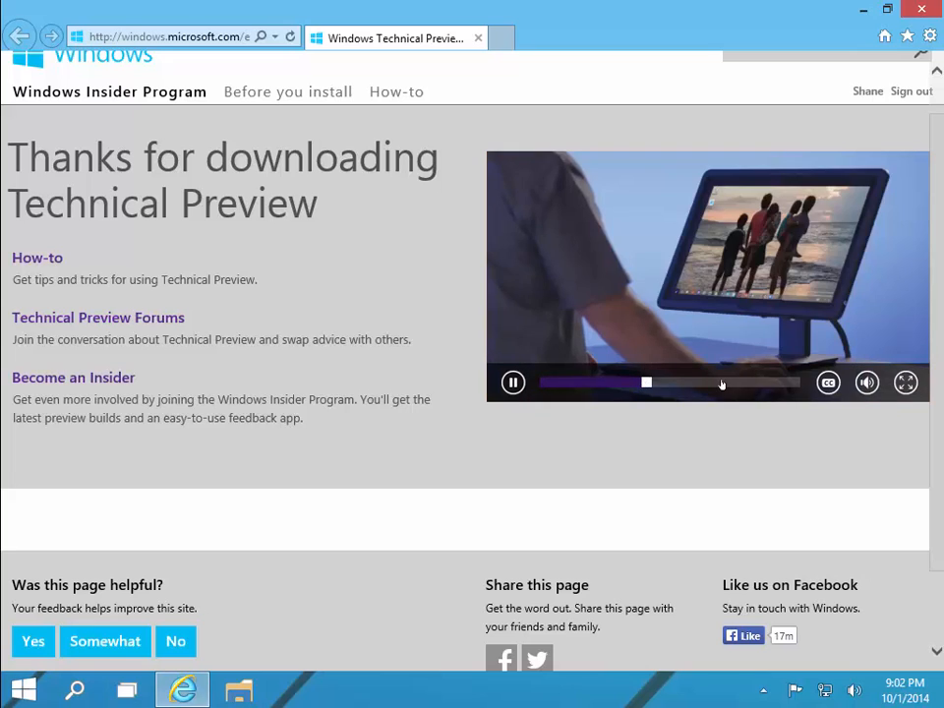
Step: Skip through several parts of the Technical Preview introduction video and close Internet Explorer
{"action": "left_click", "coordinate": [726, 382]}
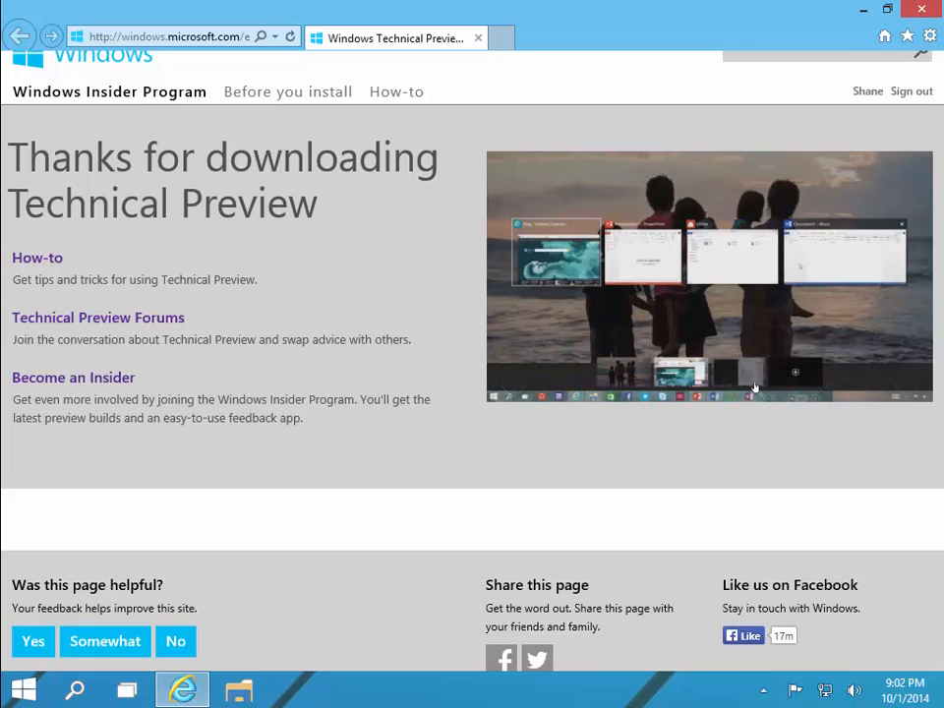
{"action": "left_click", "coordinate": [782, 387]}
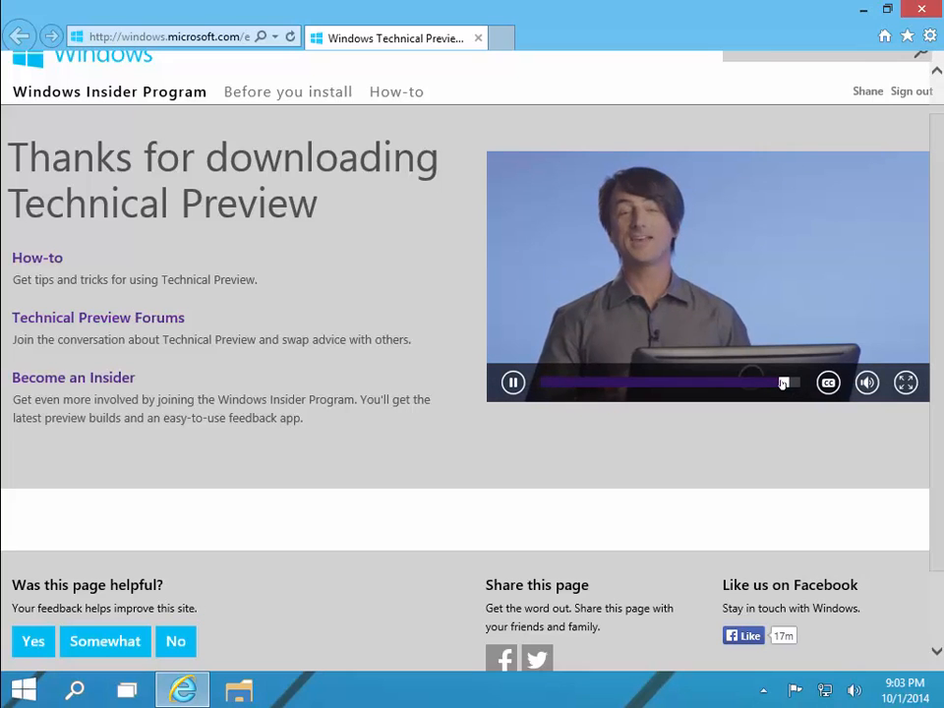
{"action": "left_click", "coordinate": [567, 384]}
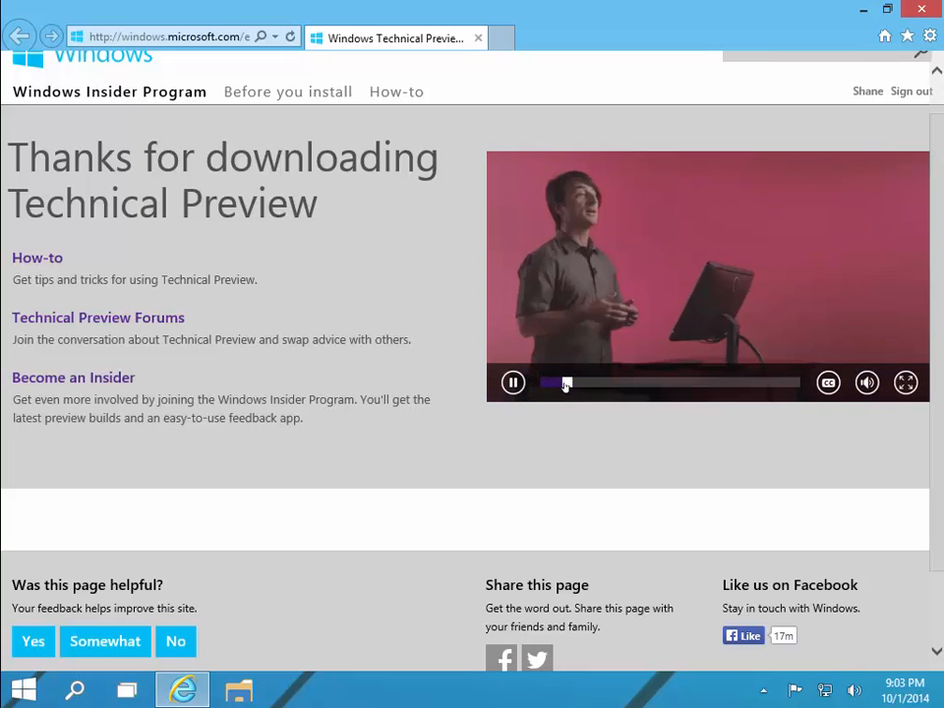
{"action": "left_click", "coordinate": [593, 385]}
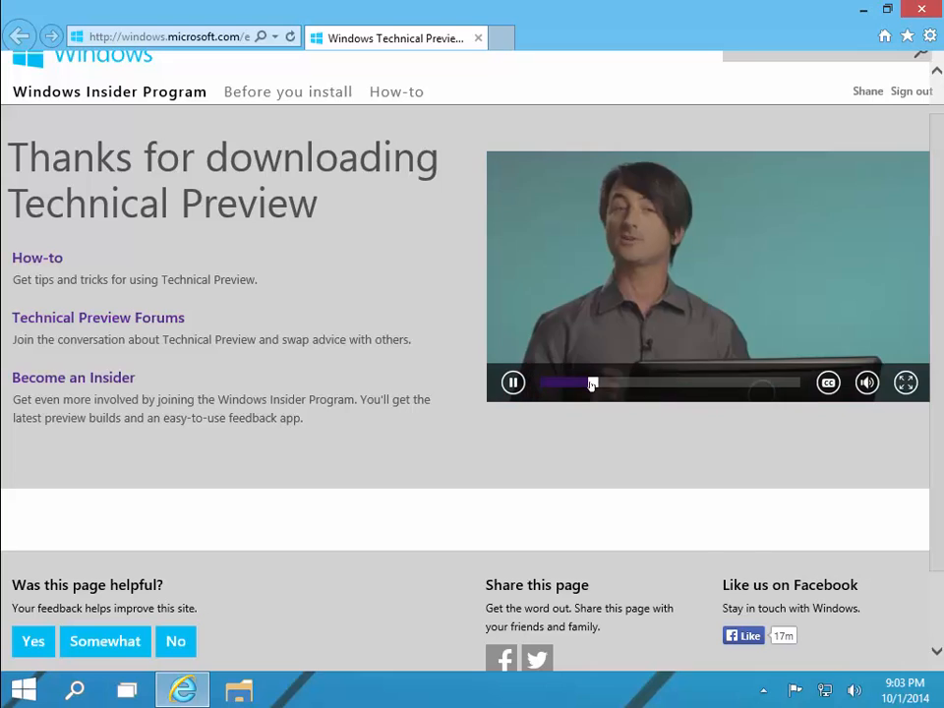
{"action": "left_click", "coordinate": [607, 387]}
{"action": "left_click", "coordinate": [634, 384]}
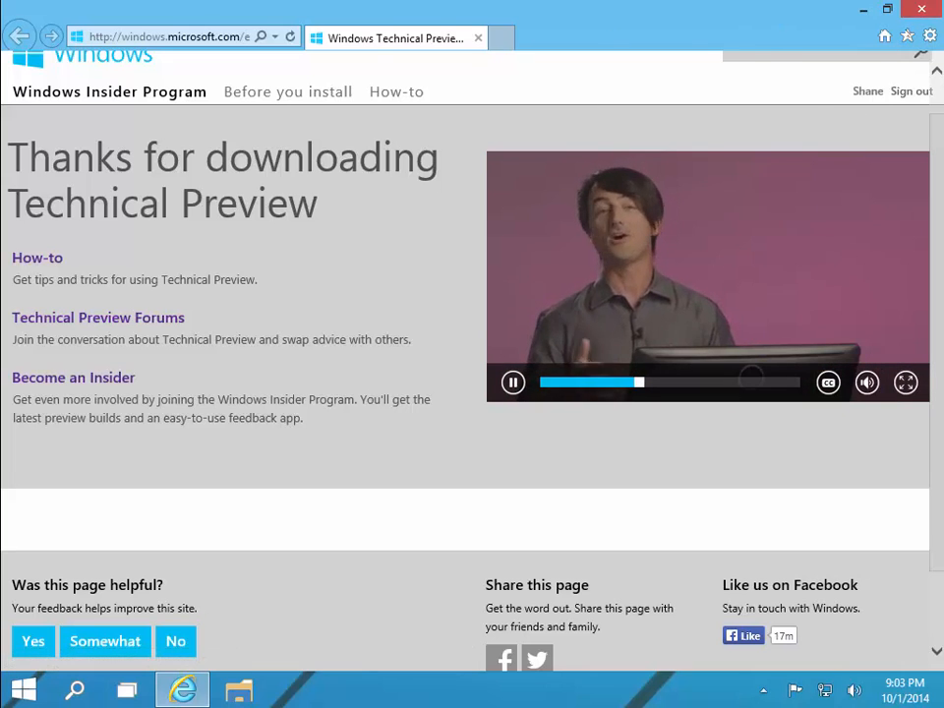
{"action": "left_click", "coordinate": [936, 10]}
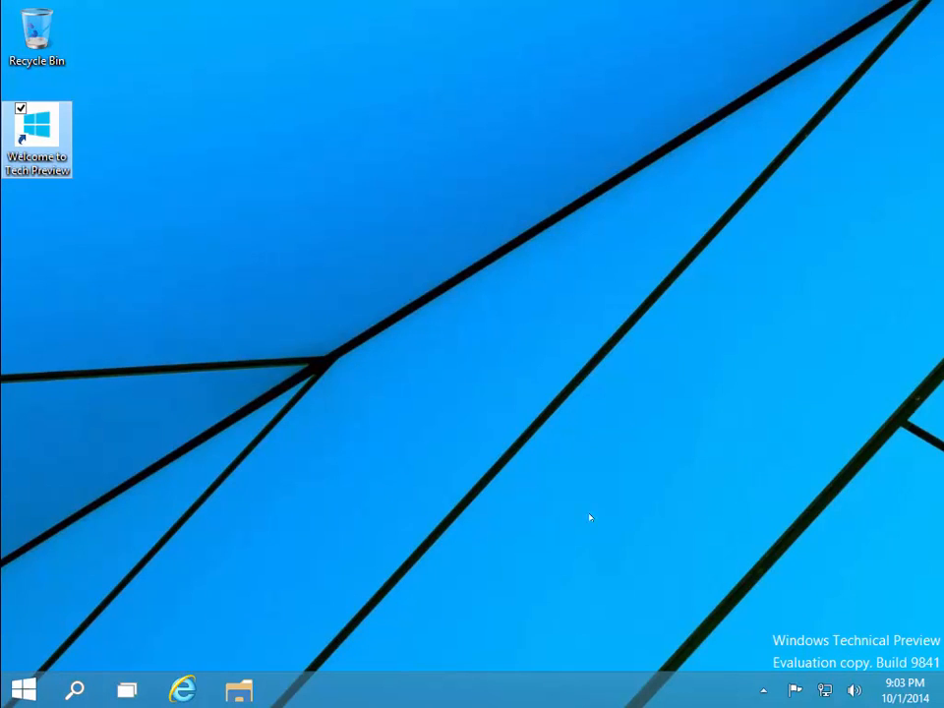
Step: Look at the hidden notification area icons and the account options in the Start menu, and dismiss them
{"action": "left_click", "coordinate": [30, 690]}
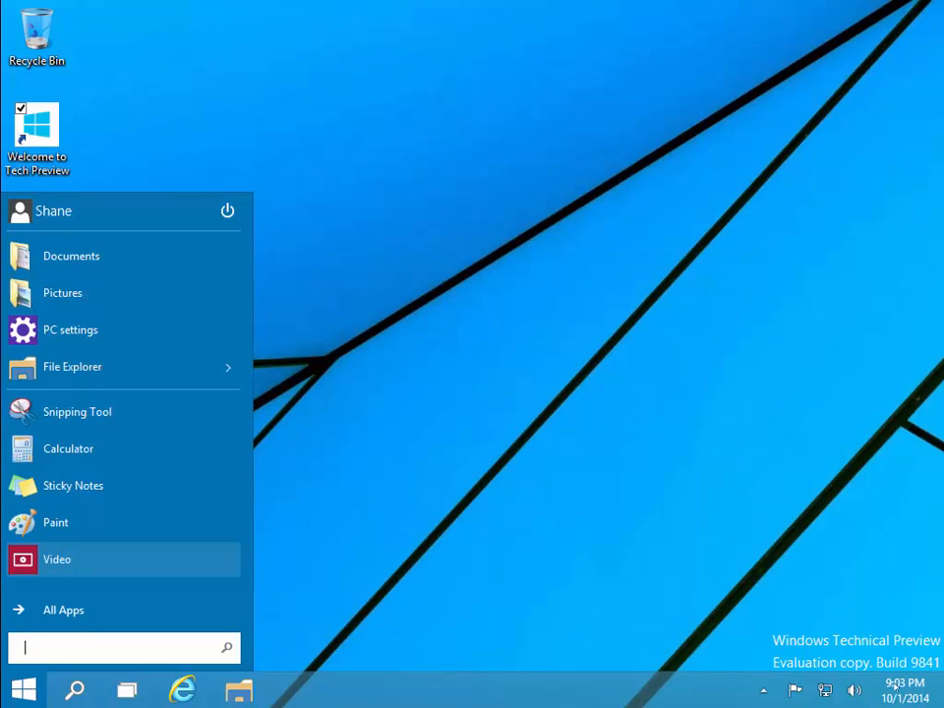
{"action": "left_click", "coordinate": [763, 689]}
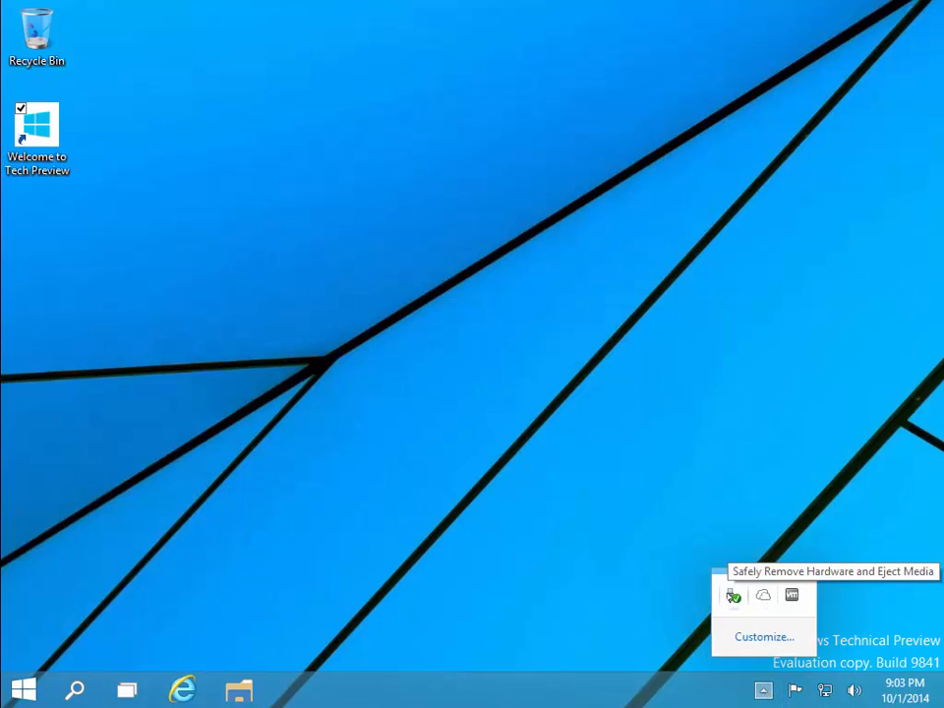
{"action": "left_click", "coordinate": [24, 690]}
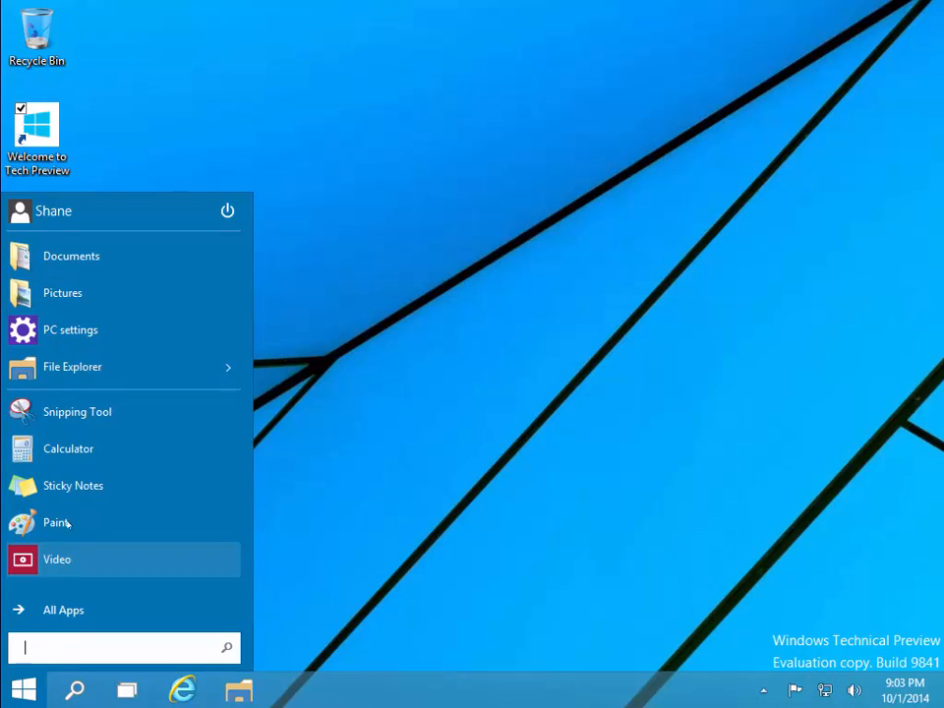
{"action": "left_click", "coordinate": [73, 215]}
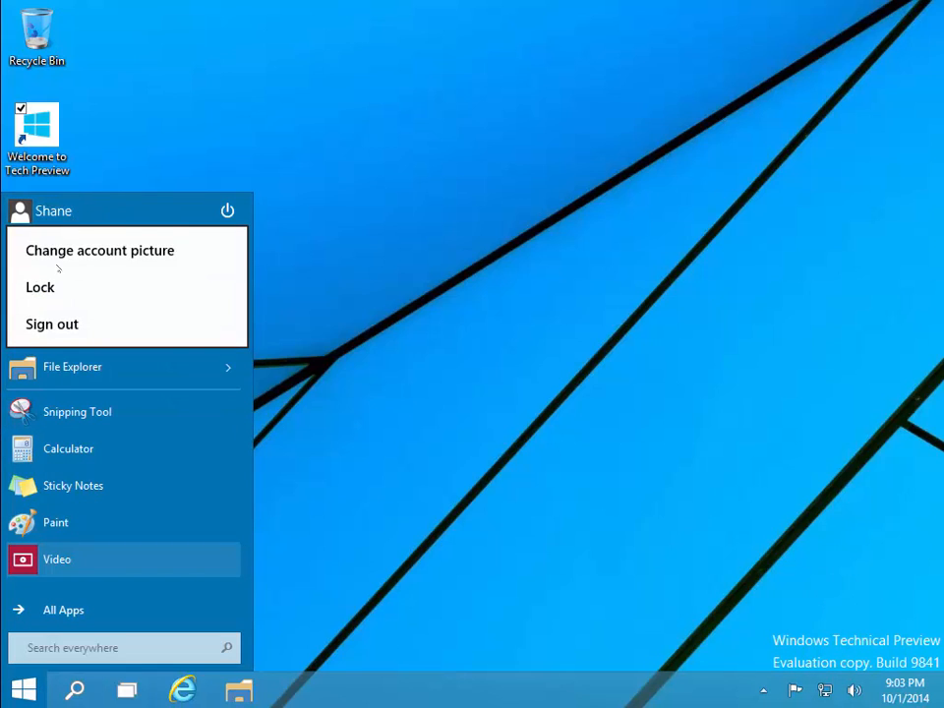
{"action": "left_click", "coordinate": [378, 313]}
{"action": "key", "text": "Escape"}
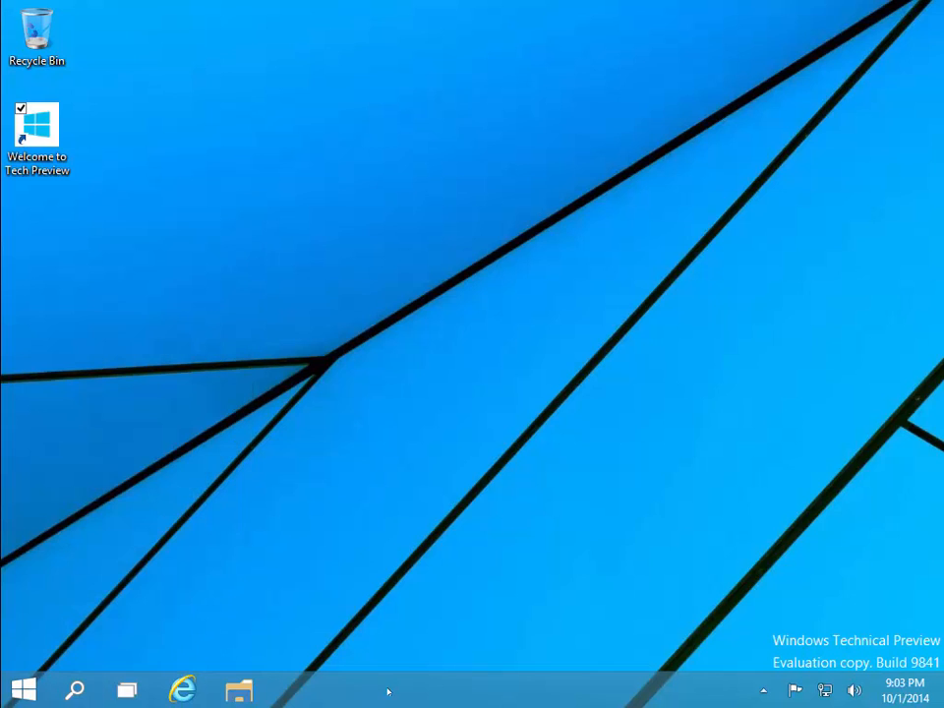
Step: Add the Desktop toolbar to the taskbar and view the list of locations it offers
{"action": "right_click", "coordinate": [389, 689]}
{"action": "mouse_move", "coordinate": [469, 514]}
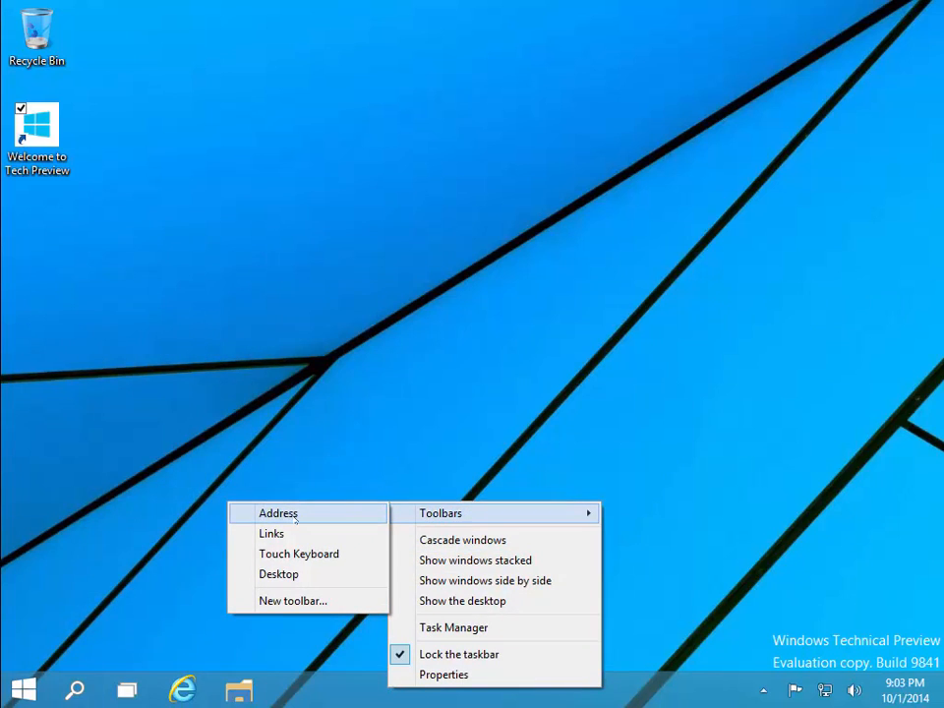
{"action": "left_click", "coordinate": [307, 576]}
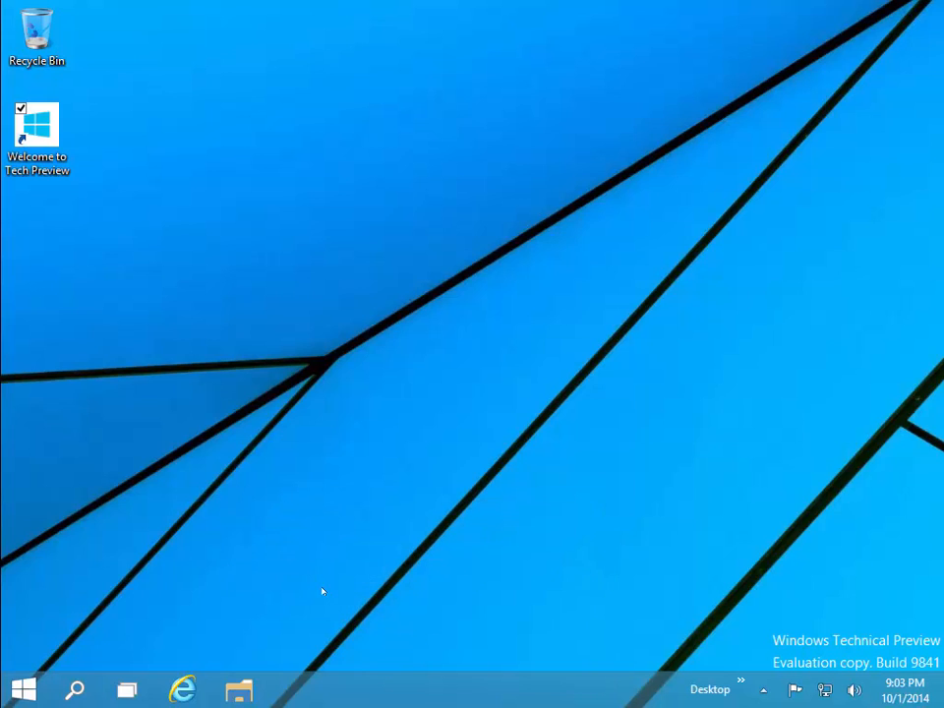
{"action": "left_click", "coordinate": [741, 682]}
{"action": "left_click", "coordinate": [726, 692]}
{"action": "left_click", "coordinate": [741, 684]}
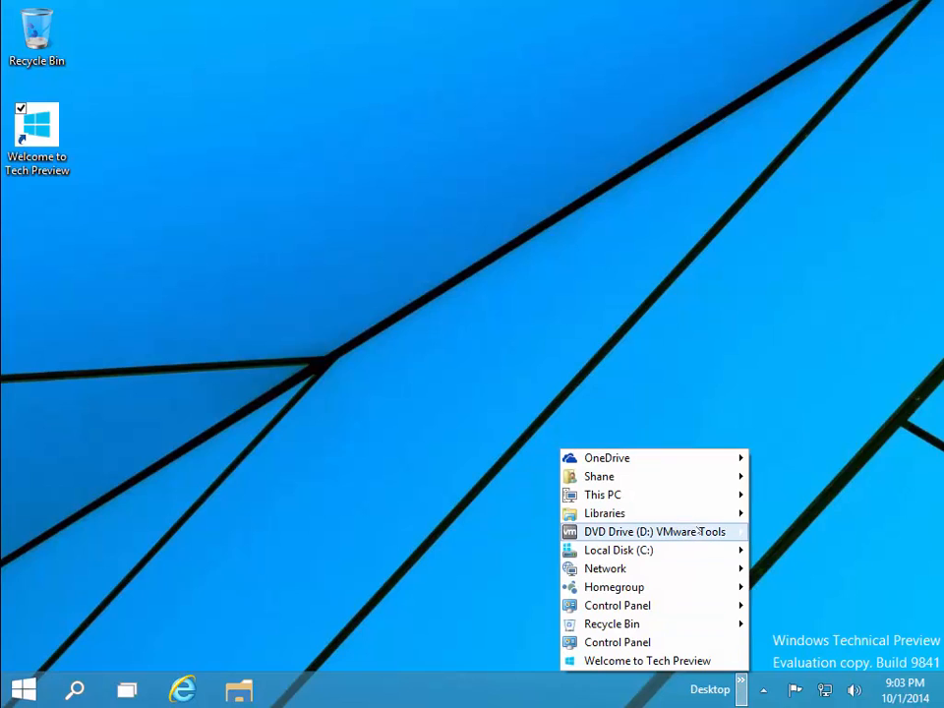
{"action": "left_click", "coordinate": [717, 691]}
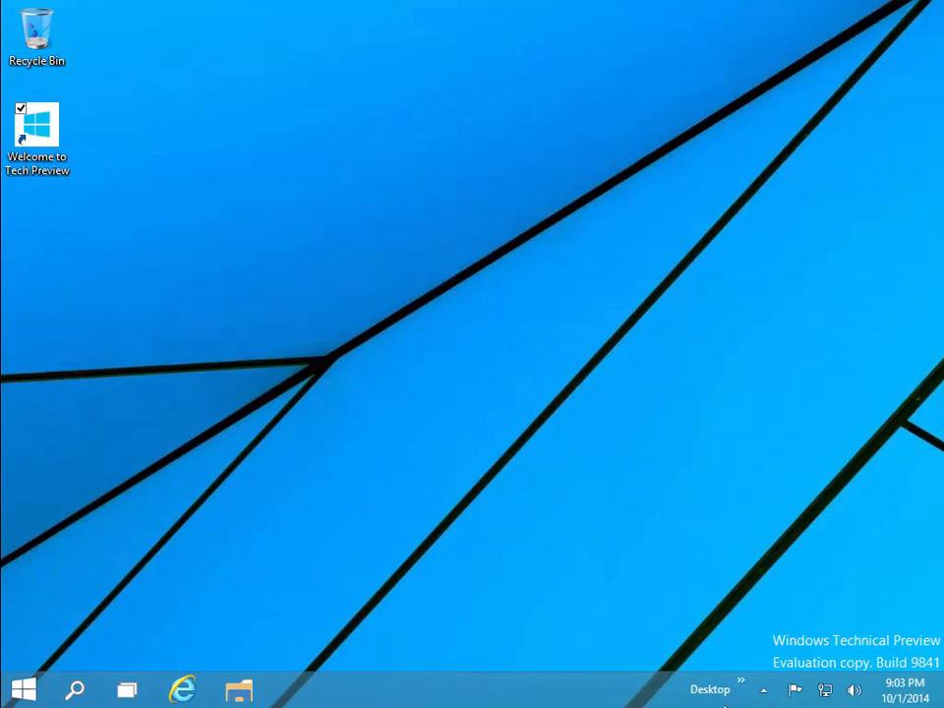
Step: Remove the Desktop toolbar from the taskbar
{"action": "right_click", "coordinate": [717, 692]}
{"action": "mouse_move", "coordinate": [767, 531]}
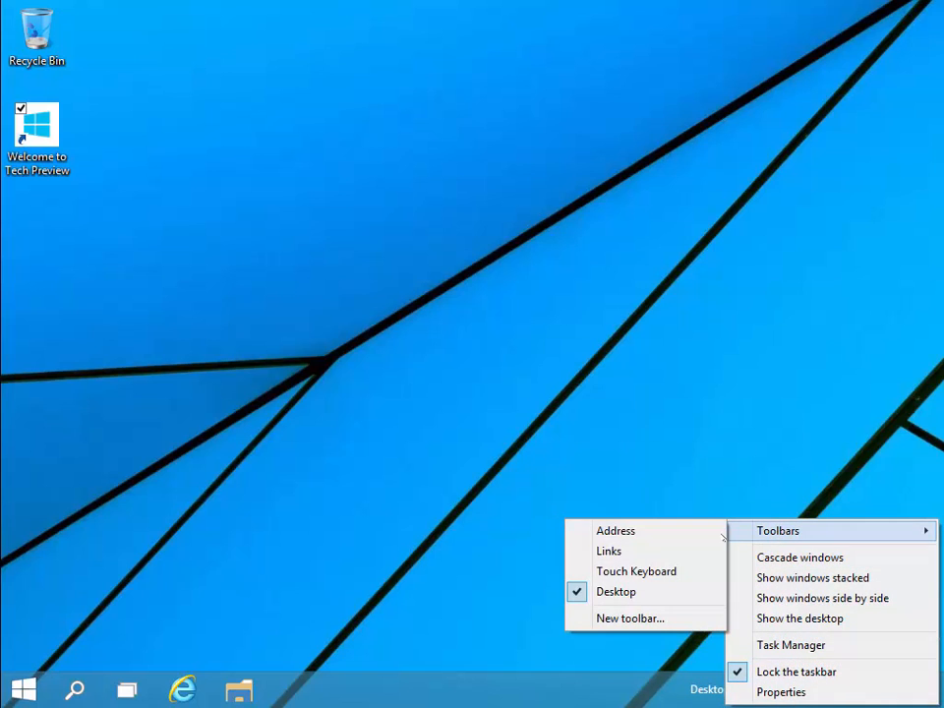
{"action": "left_click", "coordinate": [644, 593]}
Step: Dismiss the desktop's context options and open Task Manager from the taskbar
{"action": "right_click", "coordinate": [318, 352]}
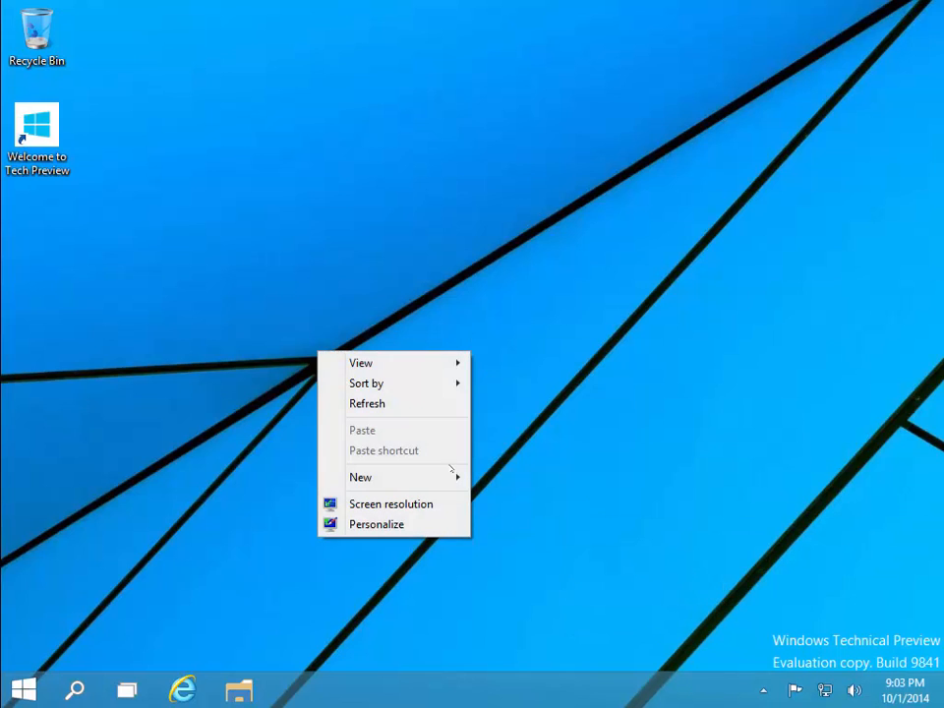
{"action": "right_click", "coordinate": [433, 682]}
{"action": "left_click", "coordinate": [508, 612]}
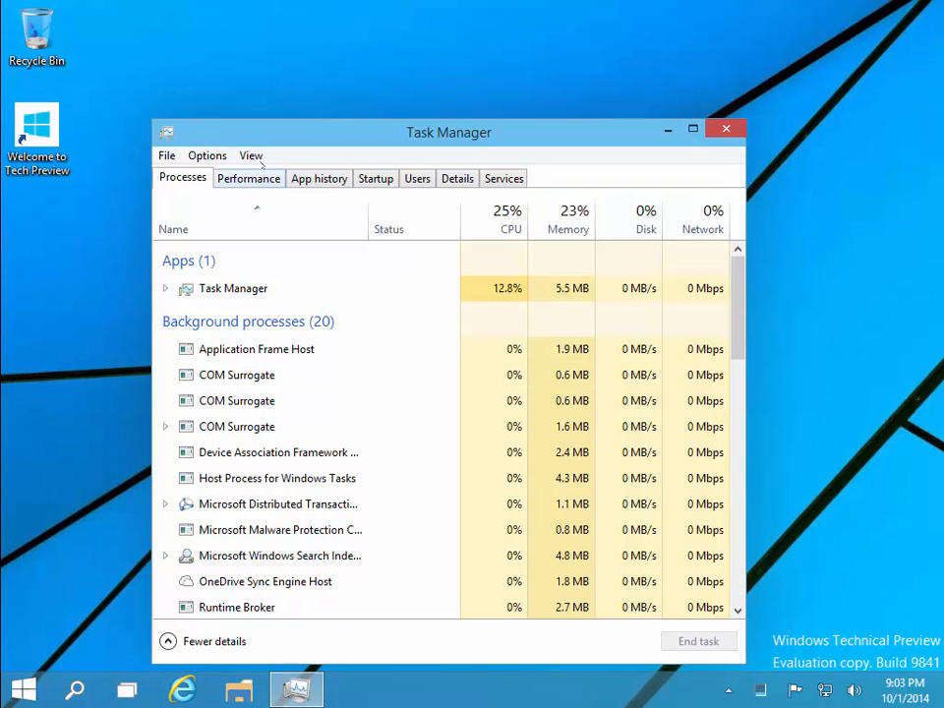
Step: Look through Task Manager's file, options and view commands, and maximize its window
{"action": "left_click", "coordinate": [252, 157]}
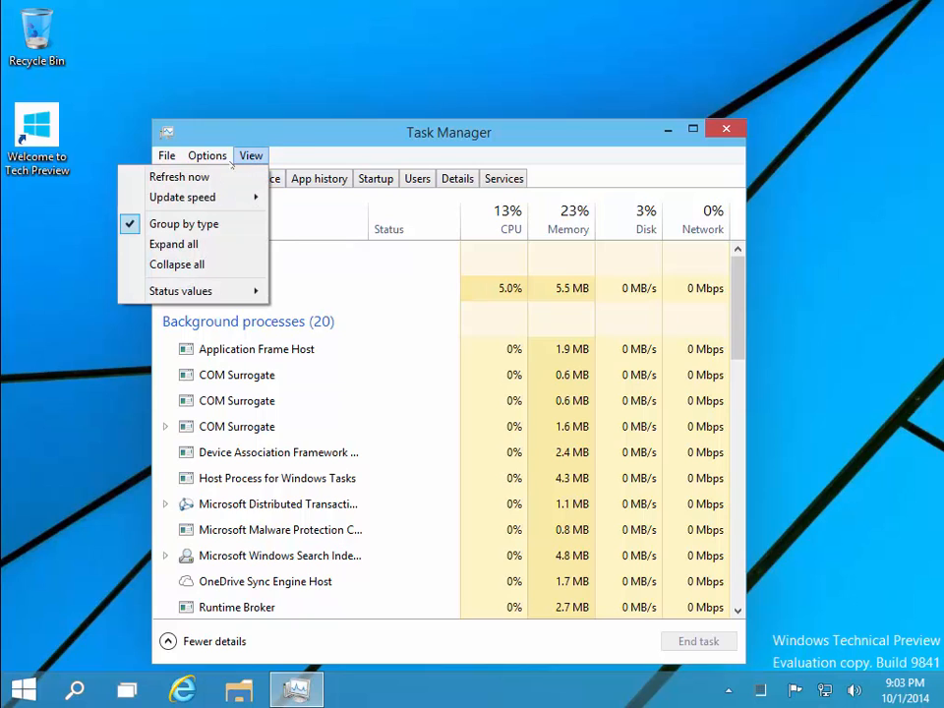
{"action": "mouse_move", "coordinate": [210, 159]}
{"action": "mouse_move", "coordinate": [169, 156]}
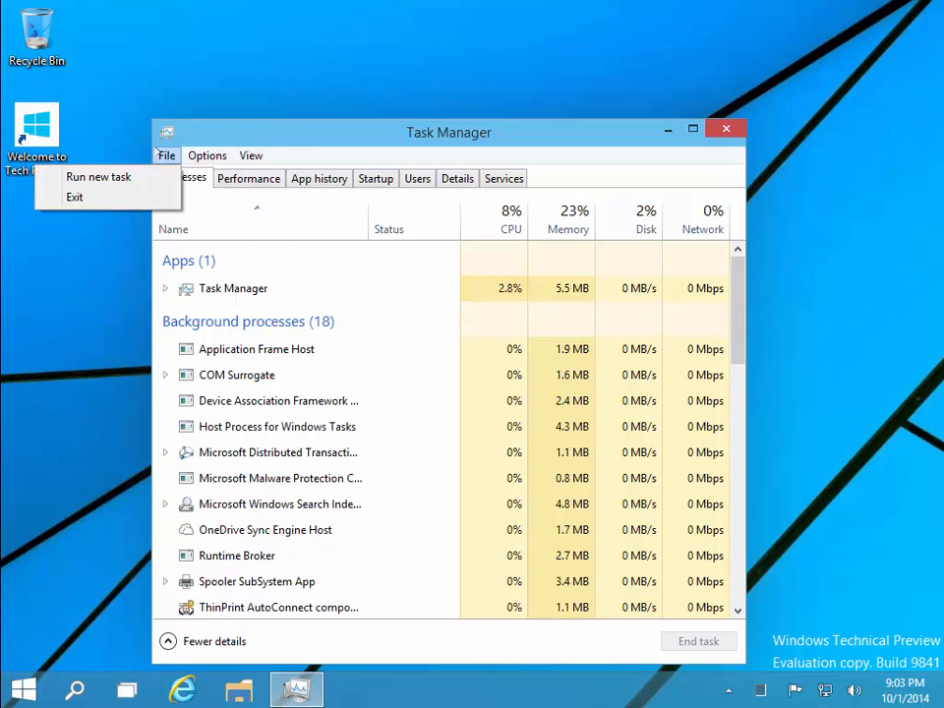
{"action": "mouse_move", "coordinate": [251, 155]}
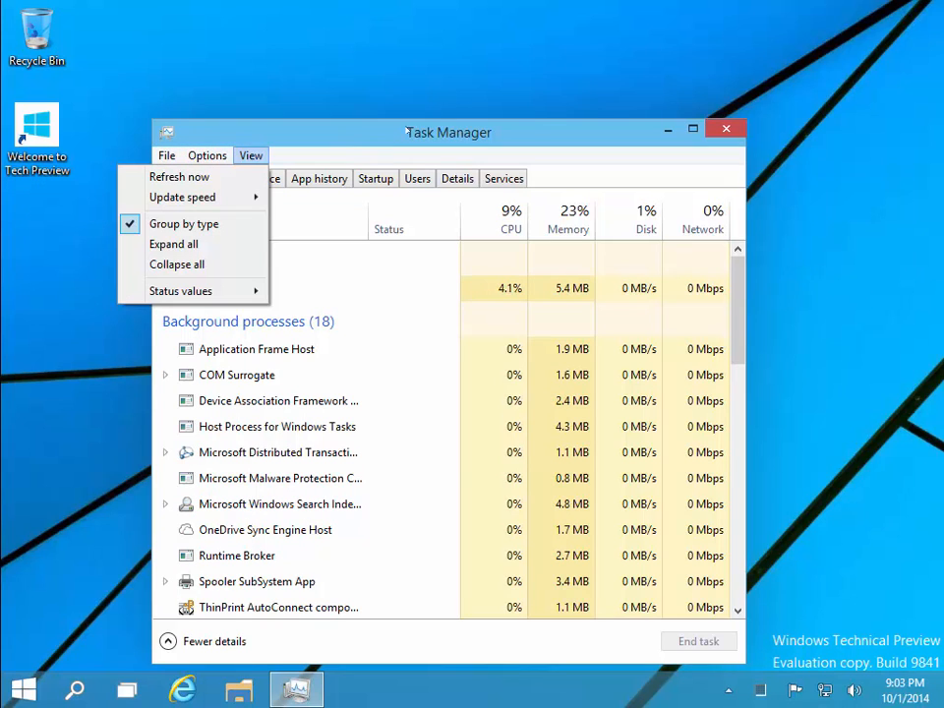
{"action": "left_click", "coordinate": [693, 130]}
Step: Look through Task Manager's Performance, App history, Startup and Users pages, and return to Startup
{"action": "left_click", "coordinate": [87, 51]}
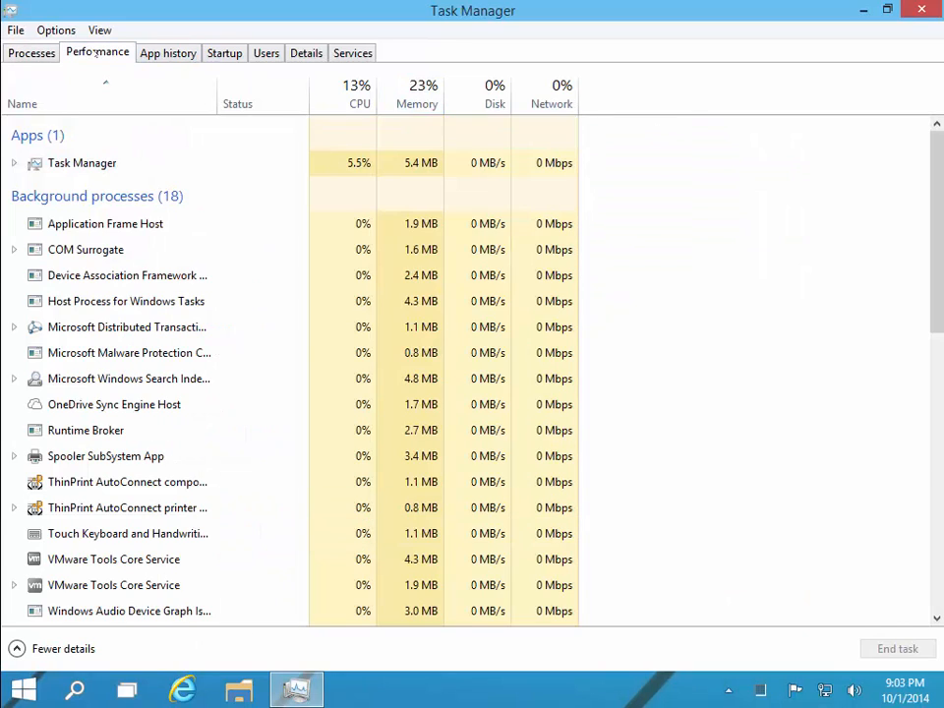
{"action": "left_click", "coordinate": [165, 54]}
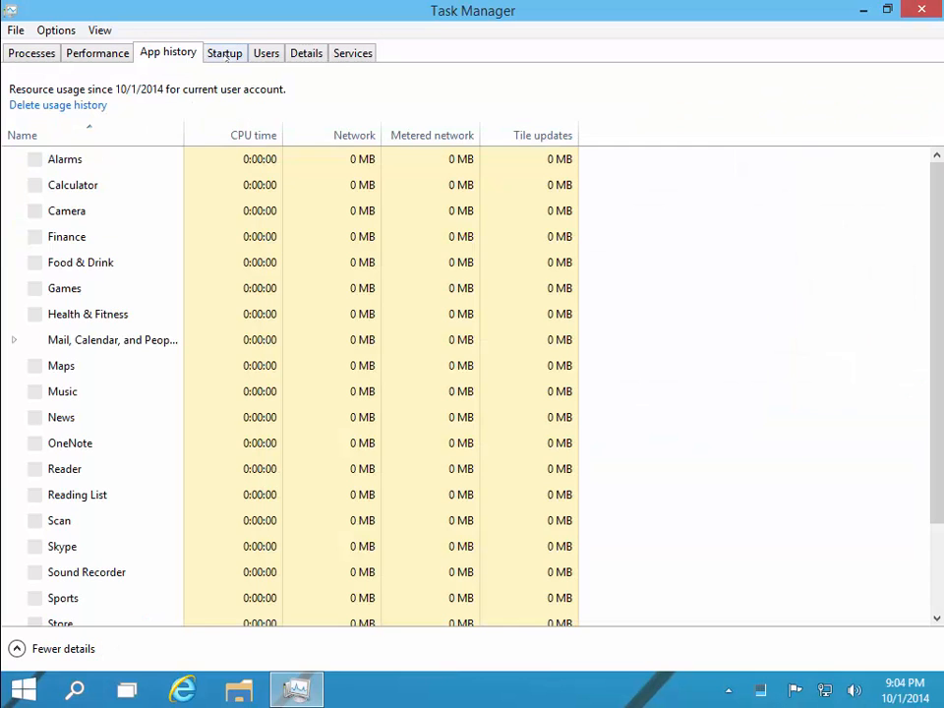
{"action": "left_click", "coordinate": [240, 56]}
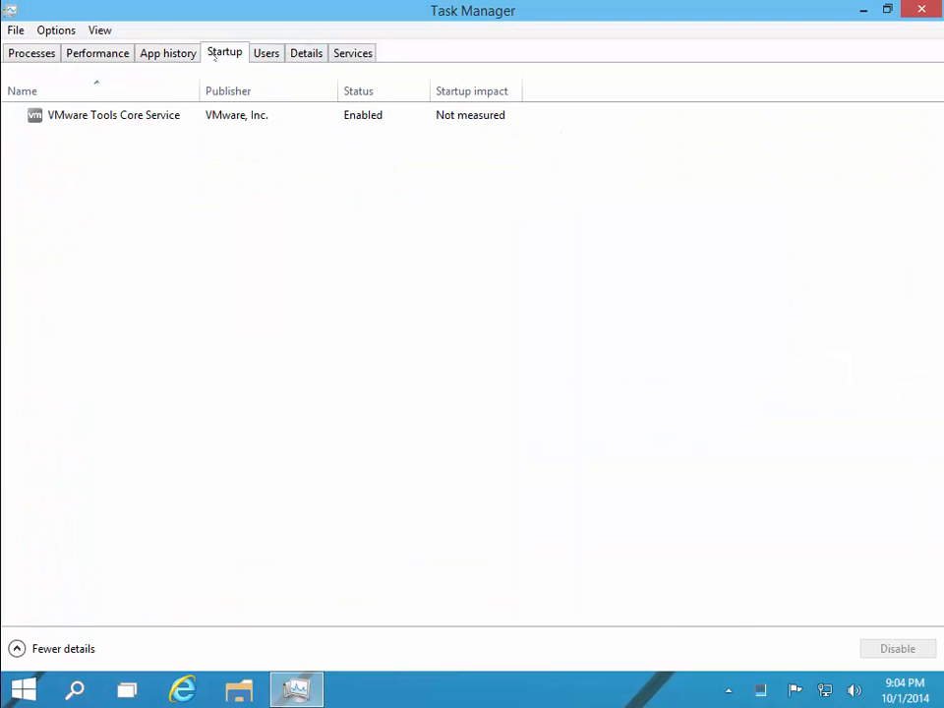
{"action": "left_click", "coordinate": [169, 54]}
{"action": "left_click", "coordinate": [256, 53]}
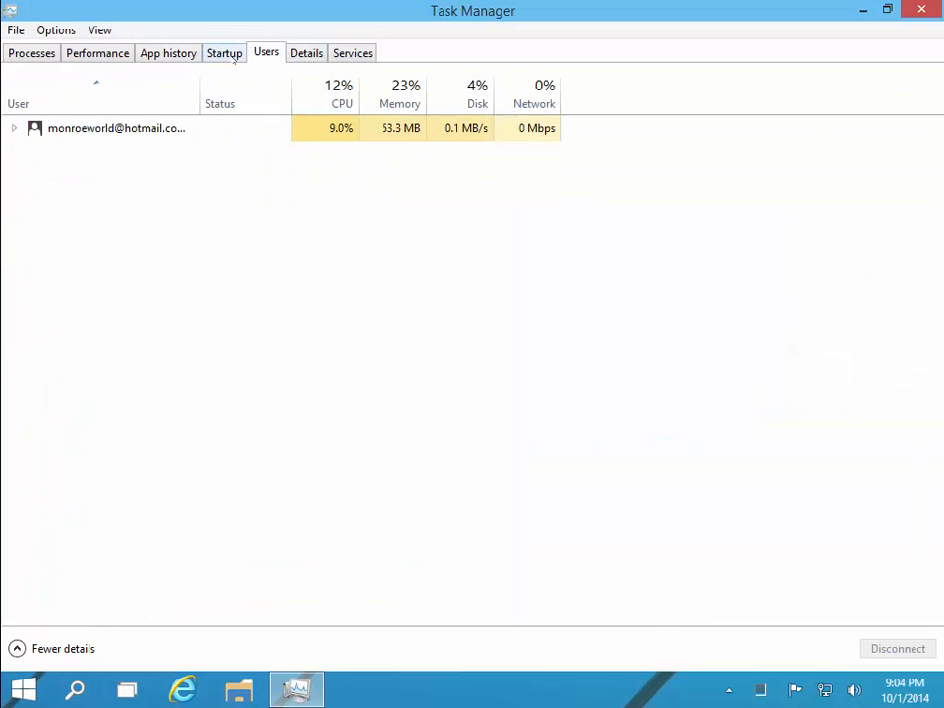
{"action": "left_click", "coordinate": [221, 55]}
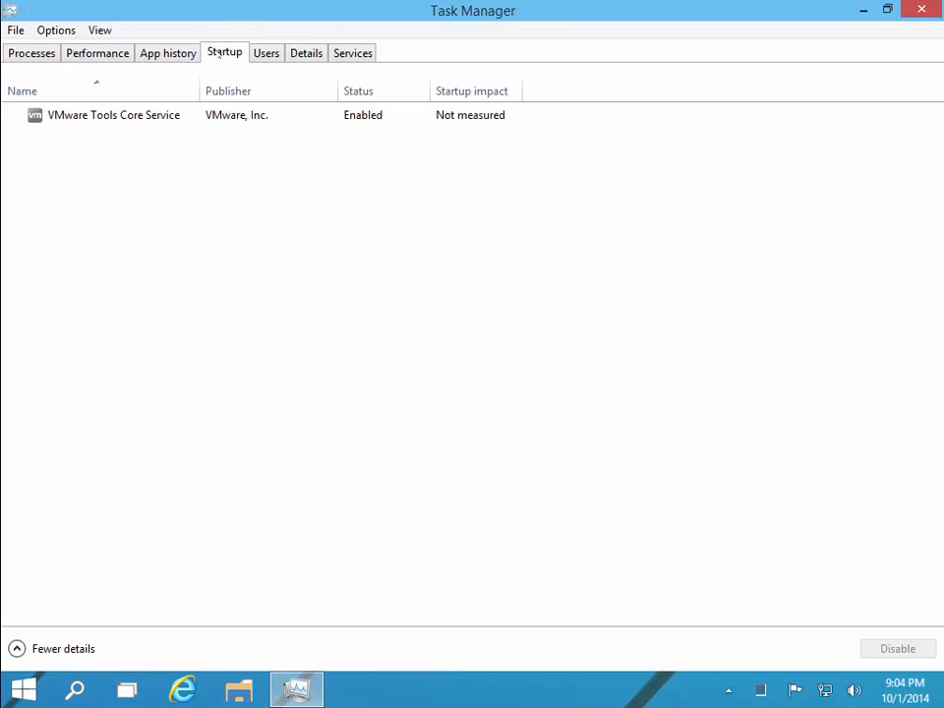
Step: Look through Task Manager's Details and Services pages, and close Task Manager
{"action": "left_click", "coordinate": [306, 53]}
{"action": "left_click", "coordinate": [360, 49]}
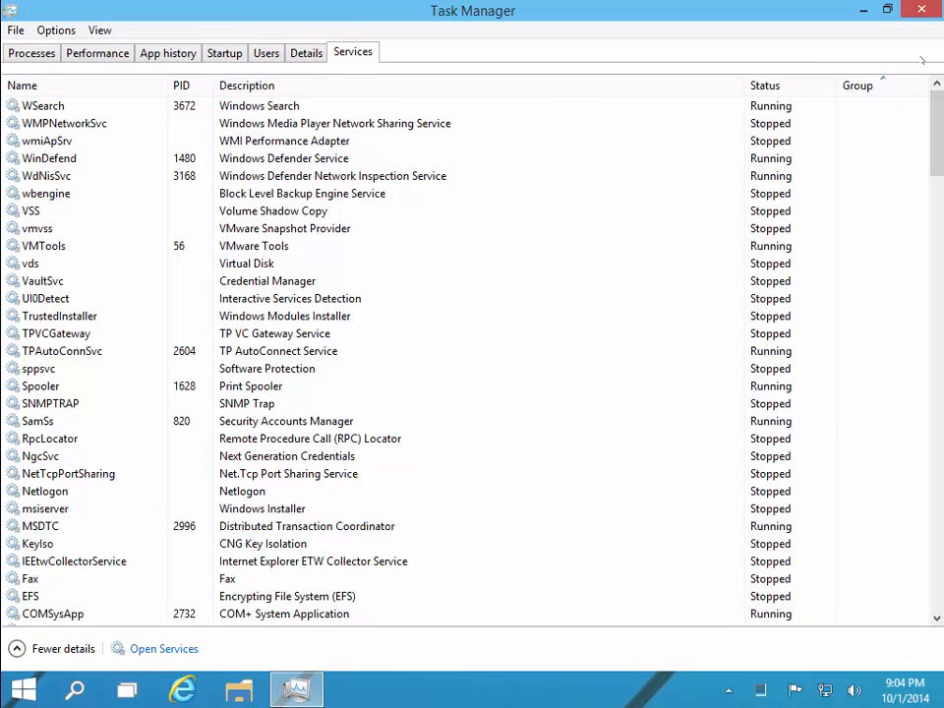
{"action": "left_click", "coordinate": [921, 10]}
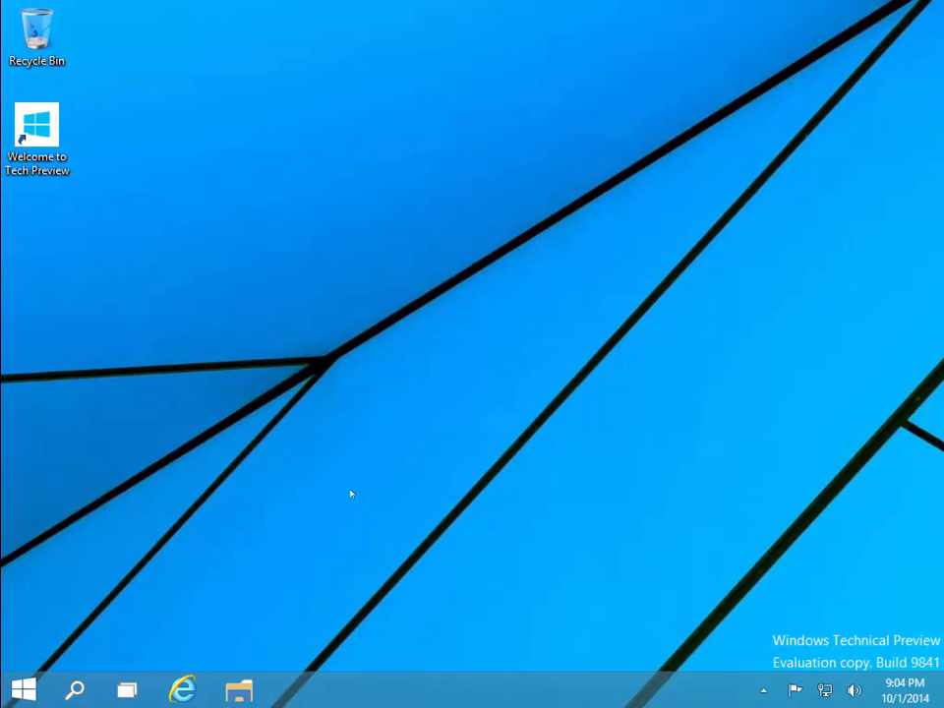
Step: Open File Explorer, look at the folders under This PC and the Quick Access Toolbar options, and close the window
{"action": "left_click", "coordinate": [24, 689]}
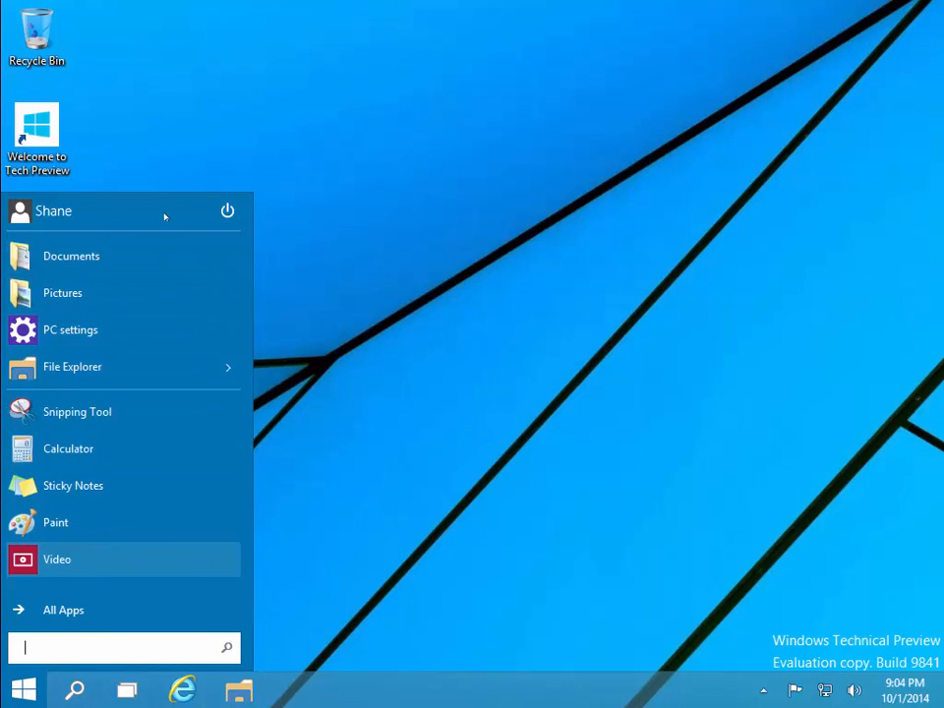
{"action": "left_click", "coordinate": [56, 370]}
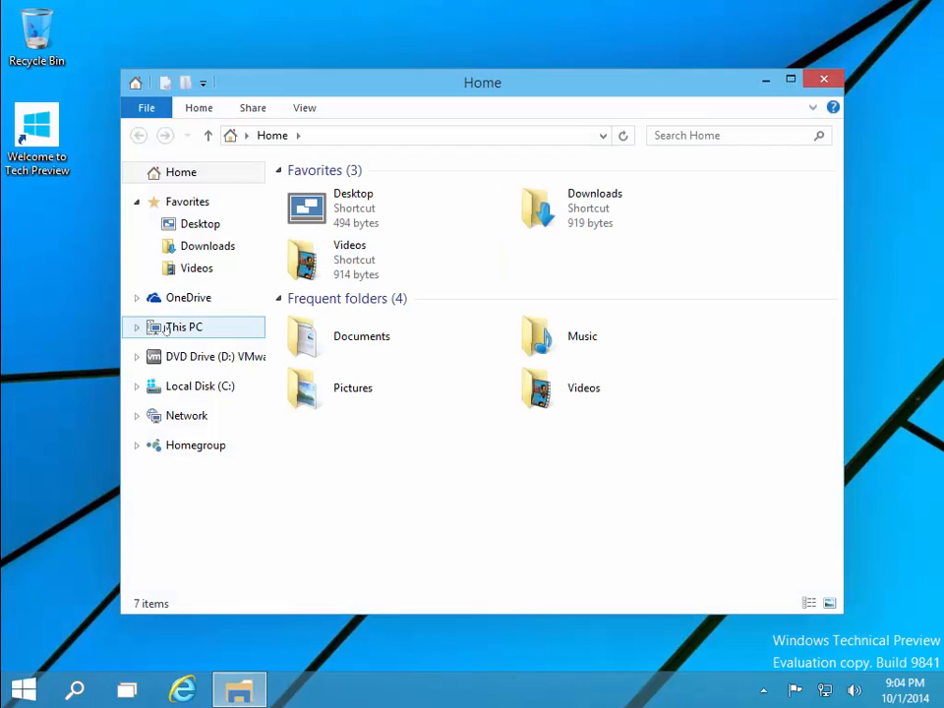
{"action": "left_click", "coordinate": [137, 327]}
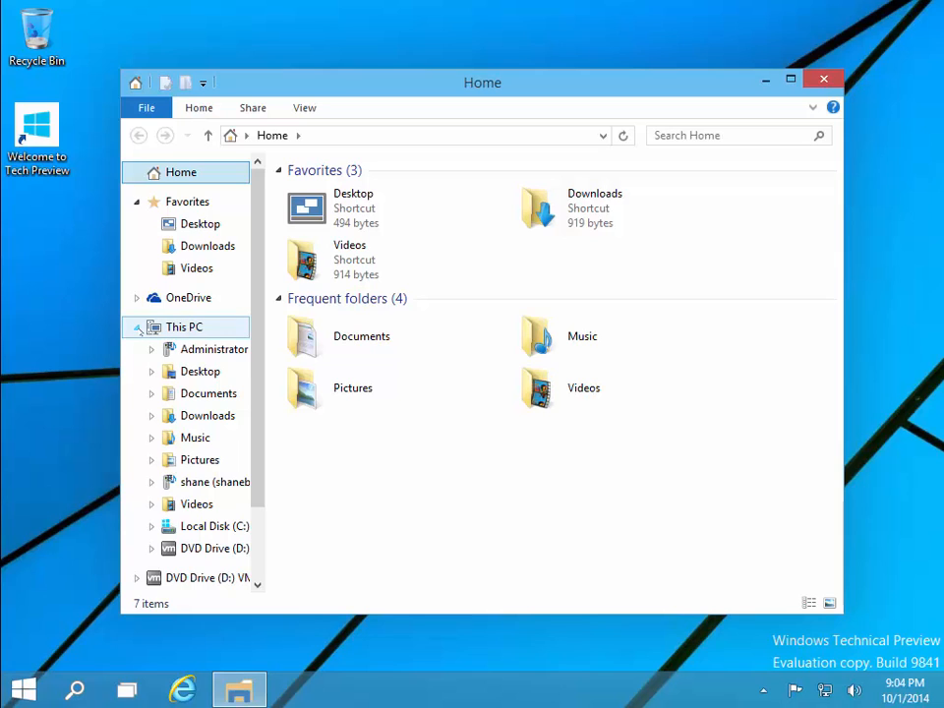
{"action": "left_click", "coordinate": [138, 327]}
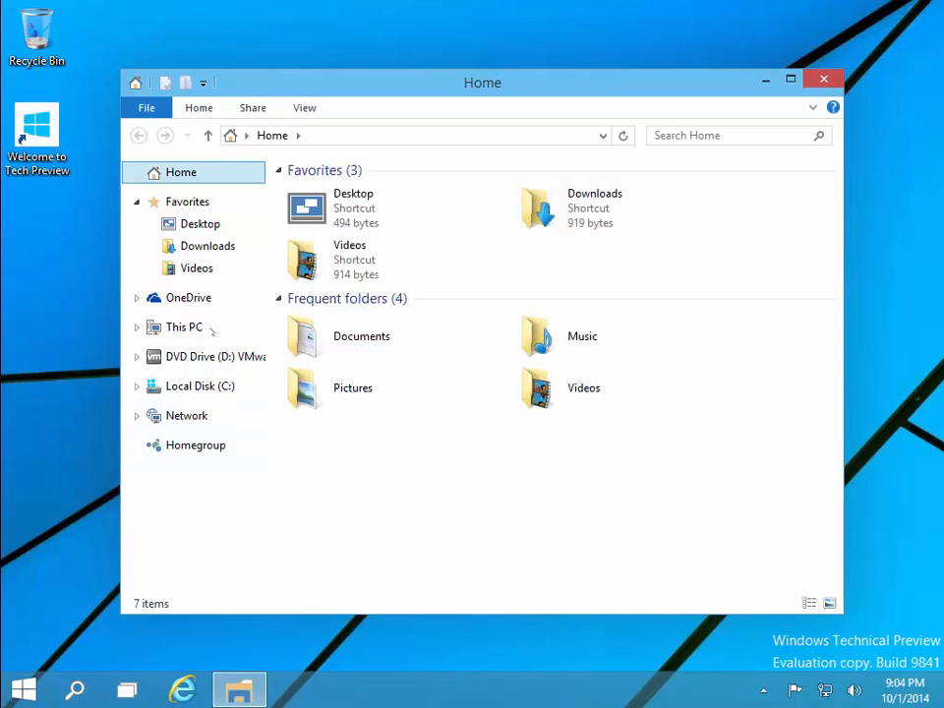
{"action": "left_click", "coordinate": [203, 84]}
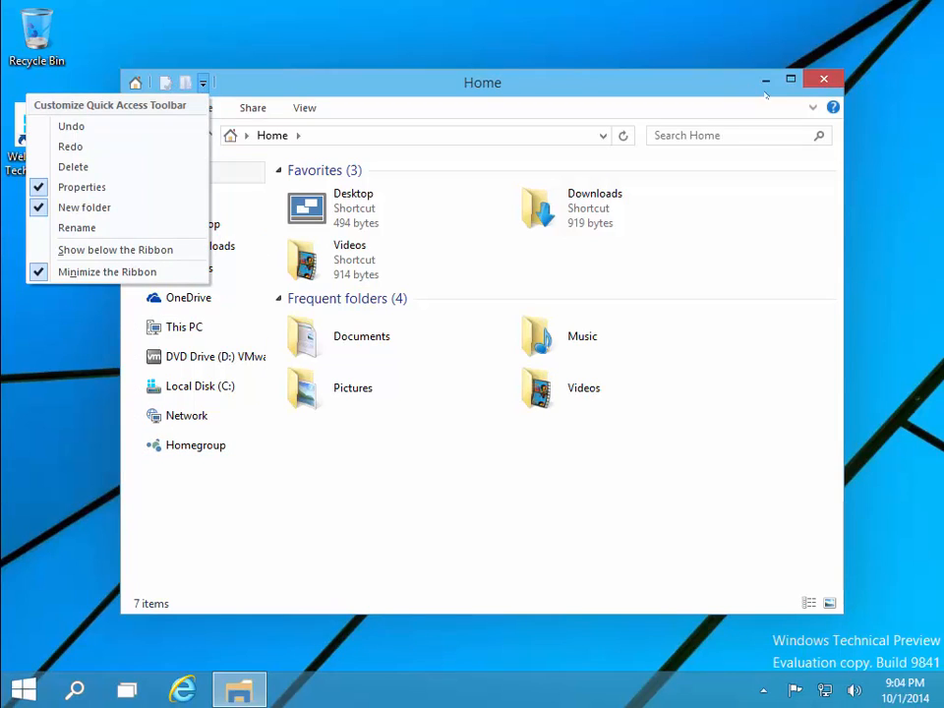
{"action": "left_click", "coordinate": [823, 79]}
Step: Look through the desktop's new-item options and the taskbar clock's context options, and dismiss both
{"action": "right_click", "coordinate": [827, 81]}
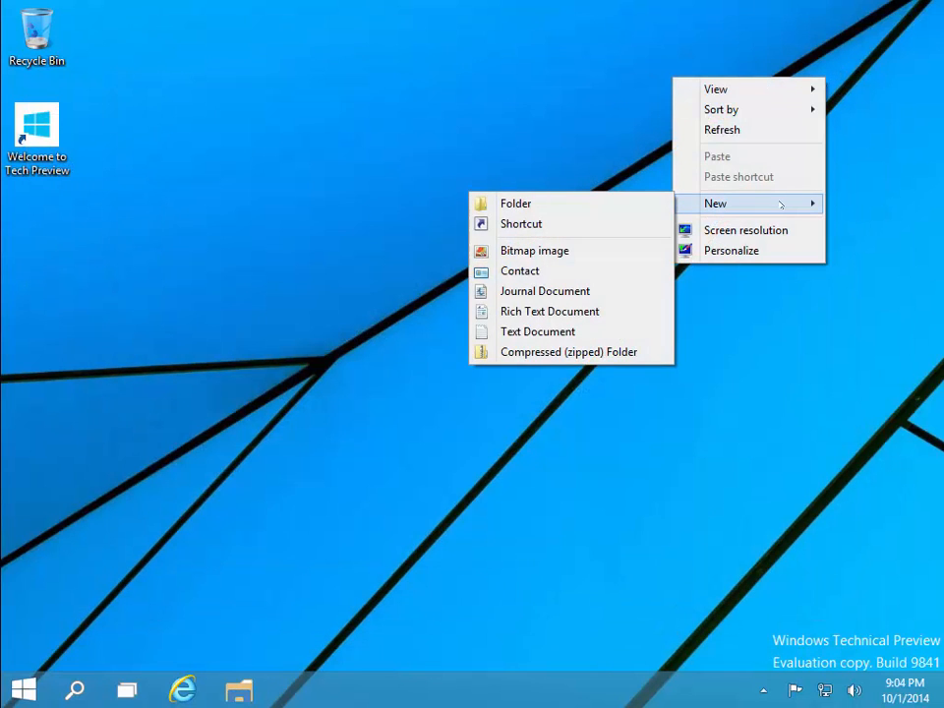
{"action": "left_click", "coordinate": [762, 379]}
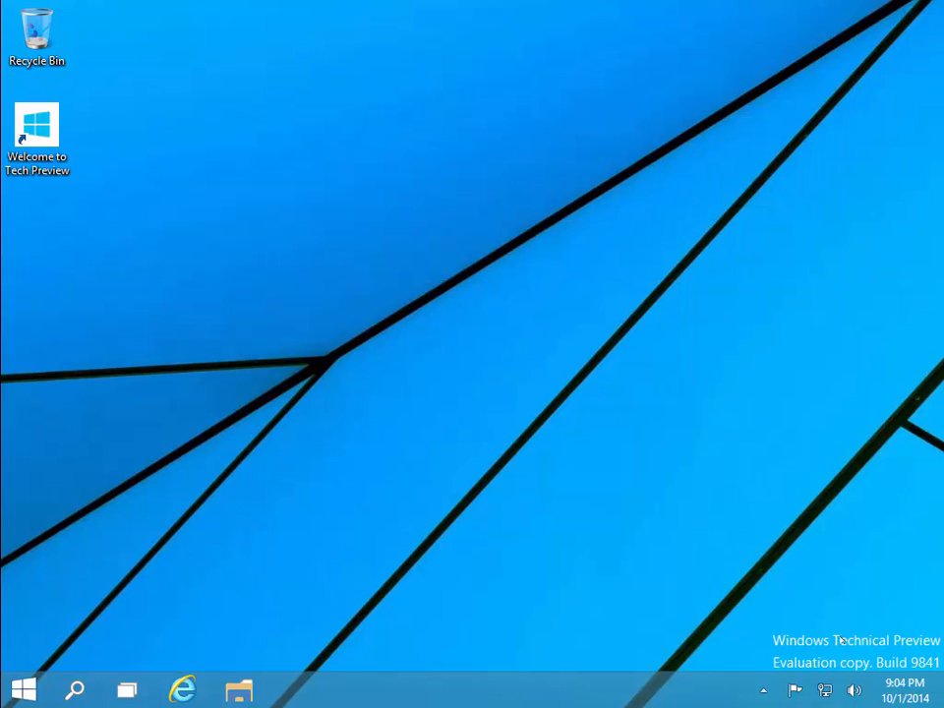
{"action": "right_click", "coordinate": [911, 698]}
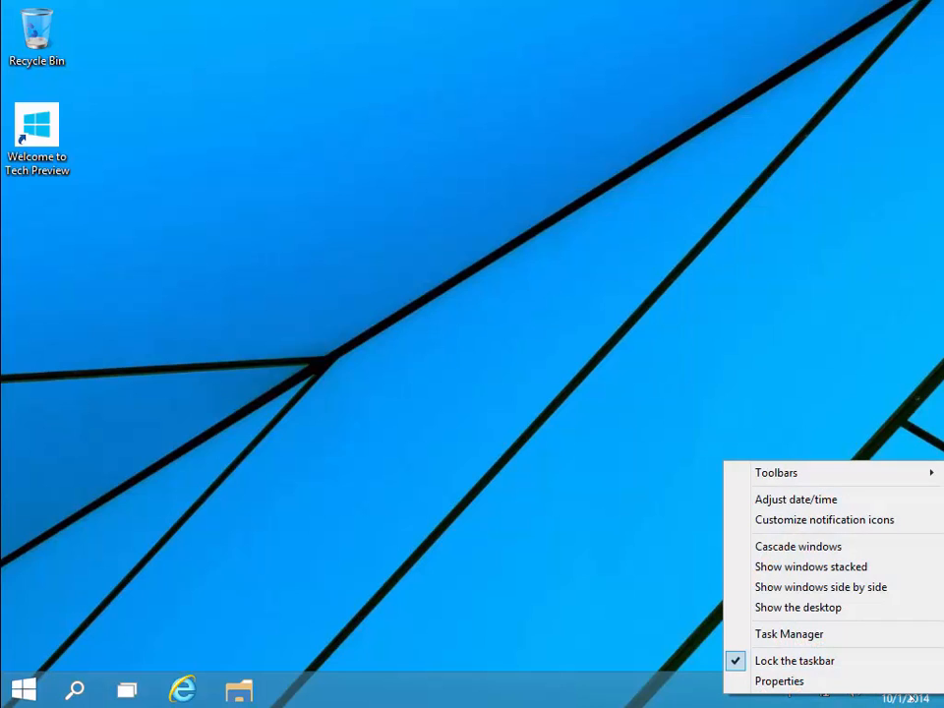
{"action": "left_click", "coordinate": [939, 700]}
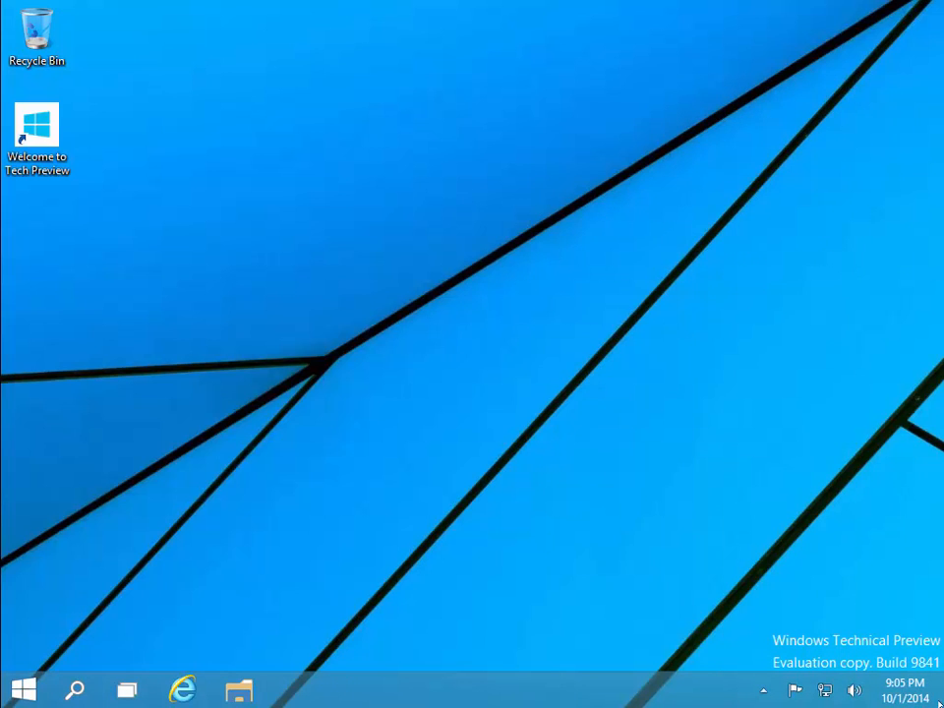
Step: Find Windows Feedback in the full list of installed apps and open it
{"action": "left_click", "coordinate": [24, 688]}
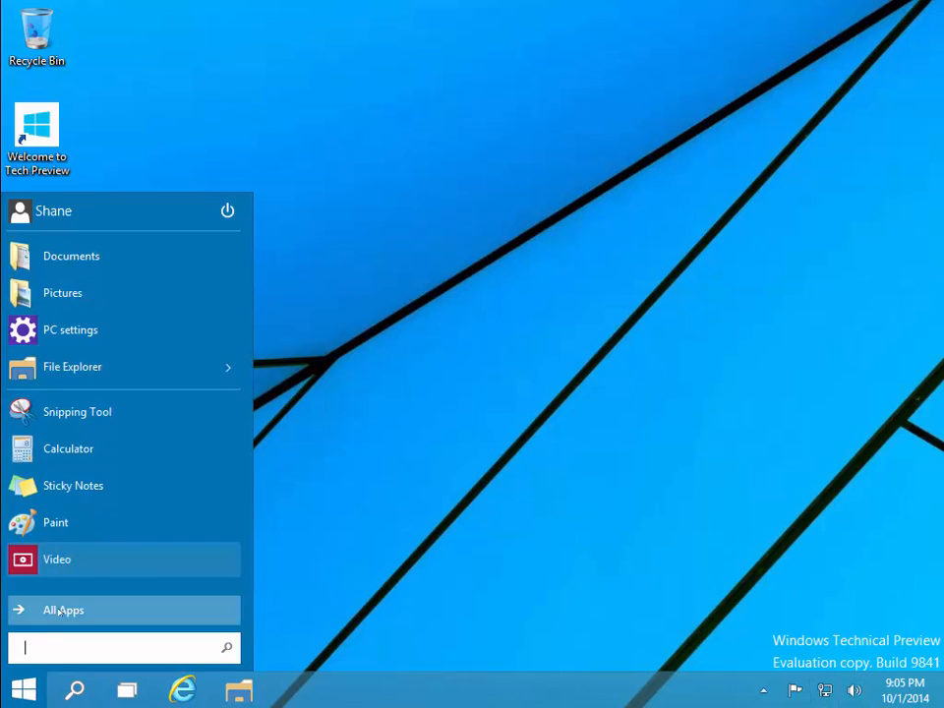
{"action": "left_click", "coordinate": [55, 609]}
{"action": "scroll", "coordinate": [88, 413], "scroll_direction": "down", "scroll_amount": 10}
{"action": "scroll", "coordinate": [90, 307], "scroll_direction": "up", "scroll_amount": 1}
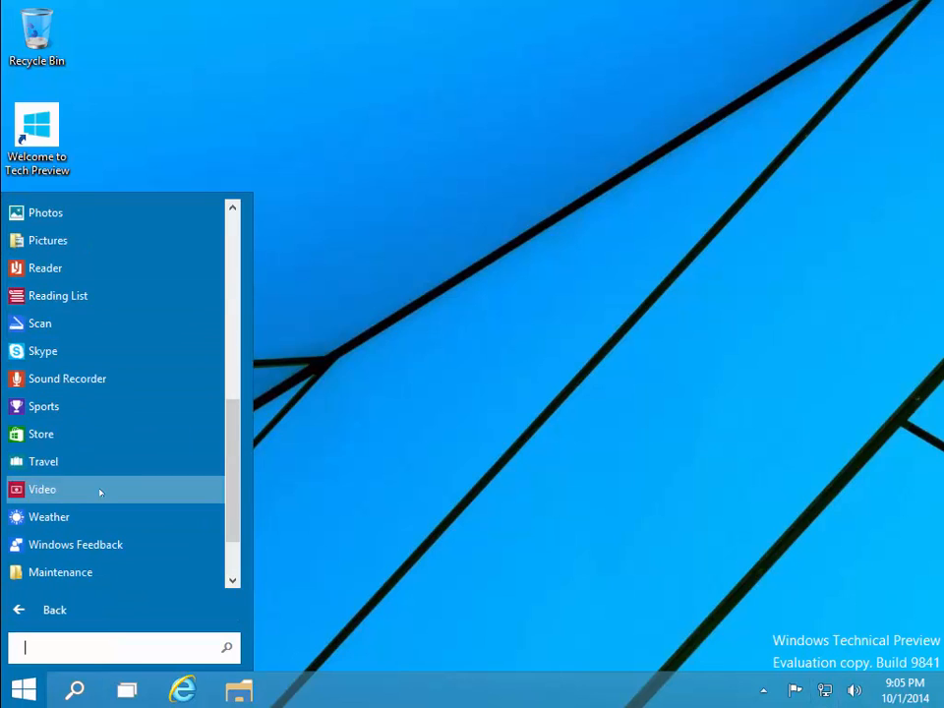
{"action": "left_click", "coordinate": [95, 544]}
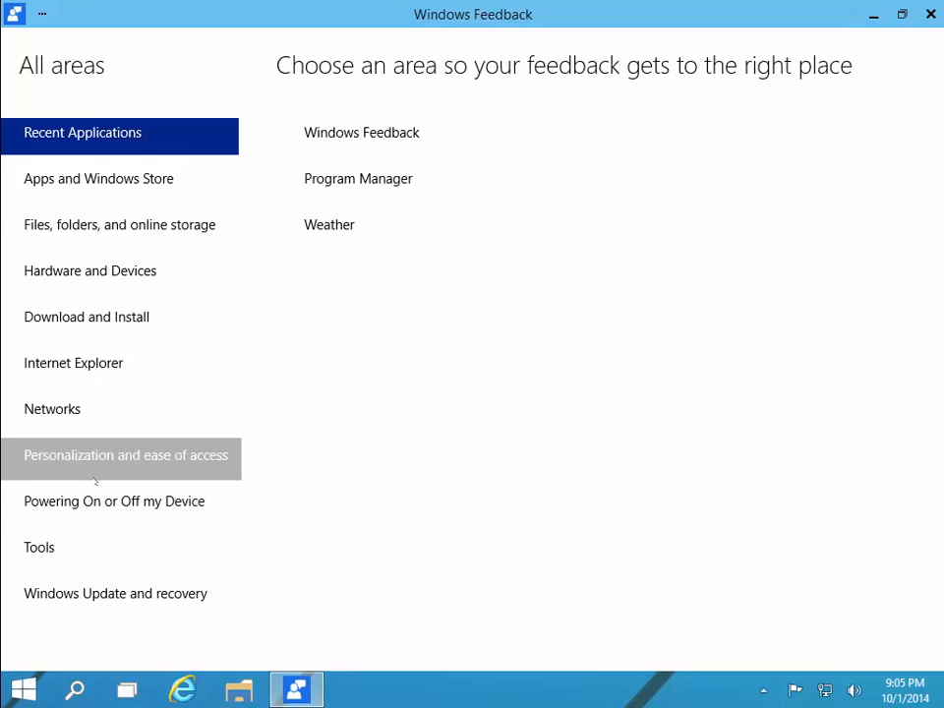
Step: Look through the feedback areas Tools, Windows Update and recovery, and Apps and Windows Store
{"action": "left_click", "coordinate": [65, 557]}
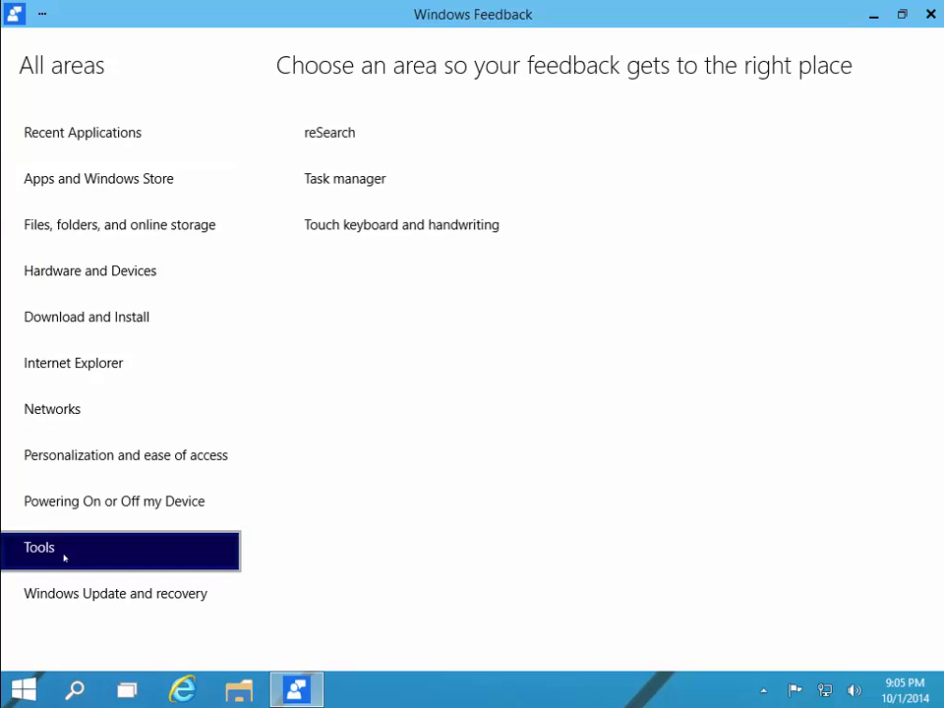
{"action": "left_click", "coordinate": [65, 586]}
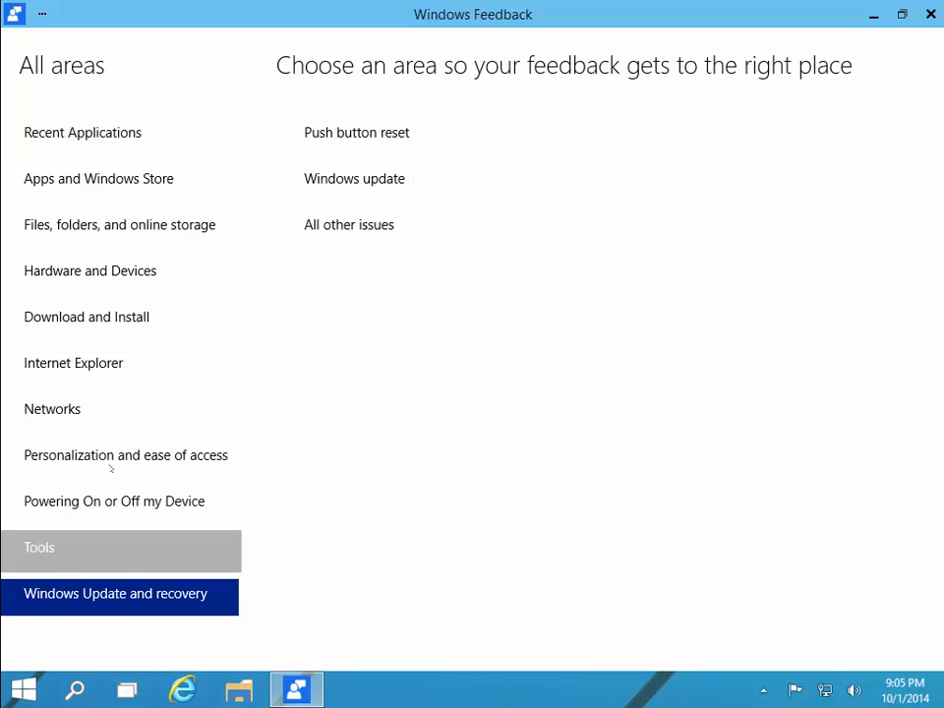
{"action": "left_click", "coordinate": [98, 180]}
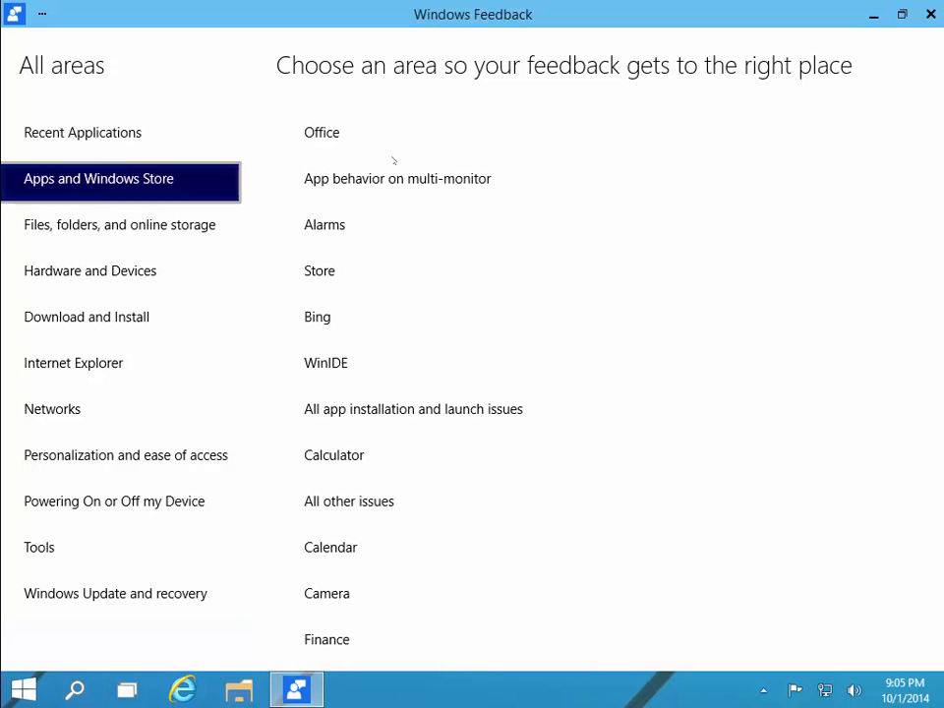
{"action": "scroll", "coordinate": [421, 164], "scroll_direction": "down", "scroll_amount": 5}
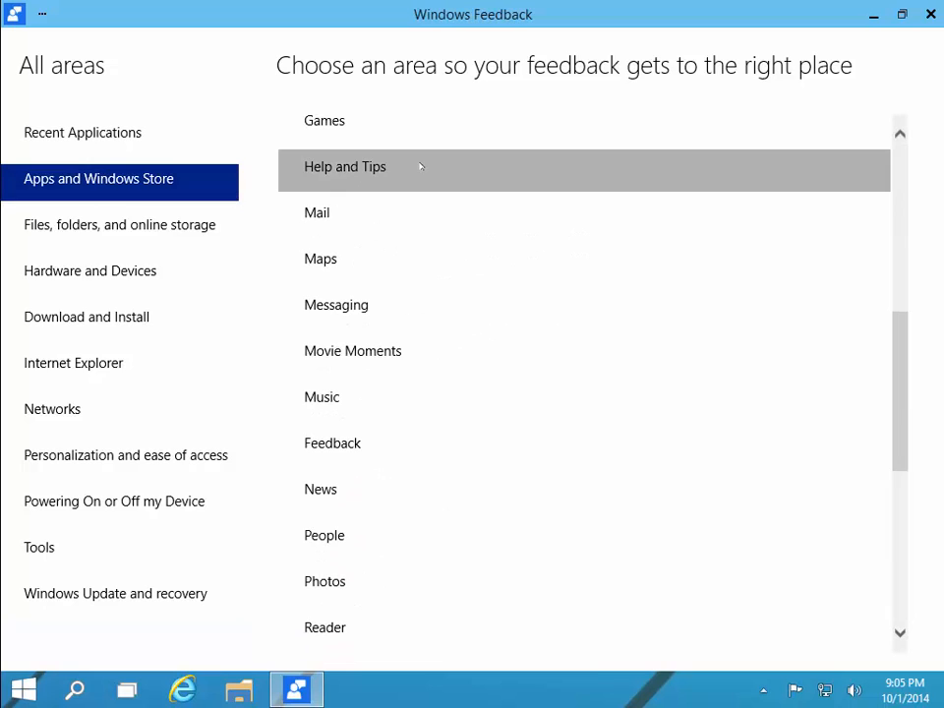
{"action": "scroll", "coordinate": [421, 165], "scroll_direction": "down", "scroll_amount": 5}
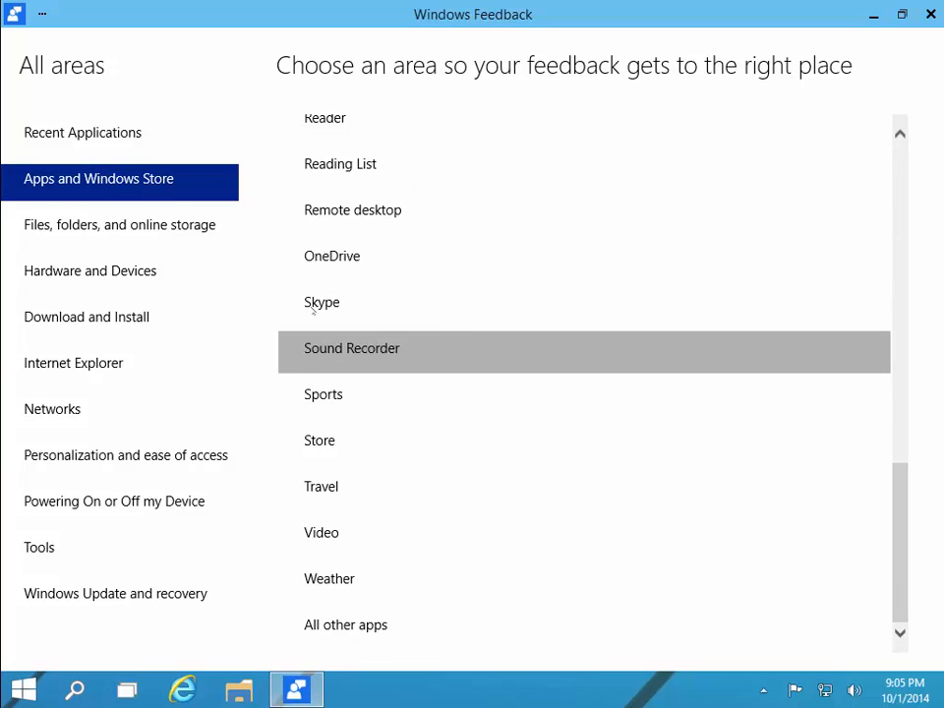
Step: Choose OneDrive as the feedback area and start a new feedback entry
{"action": "left_click", "coordinate": [330, 264]}
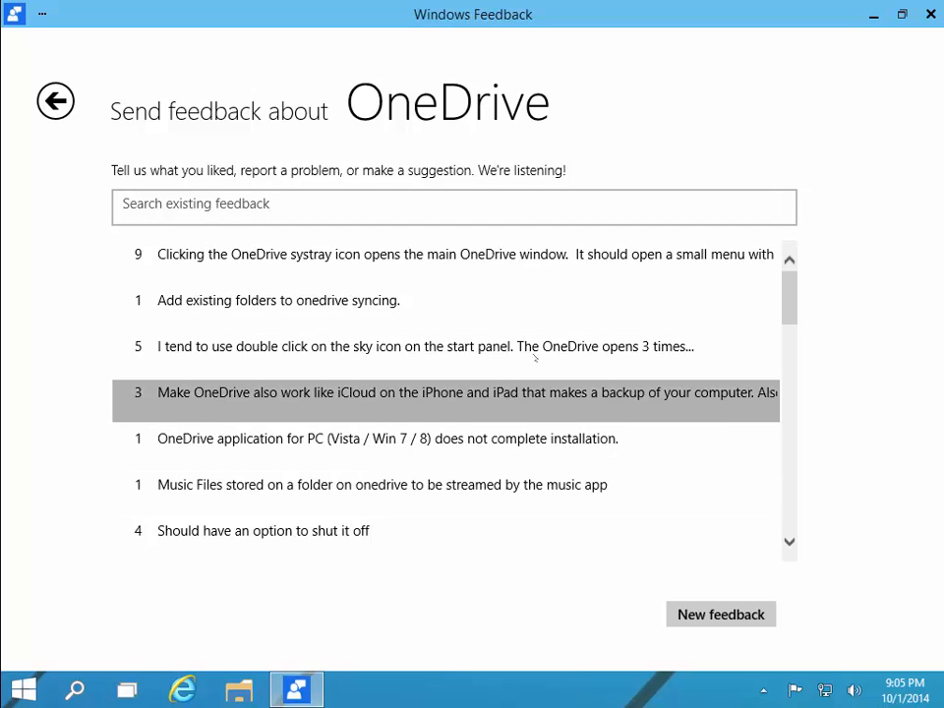
{"action": "left_click", "coordinate": [690, 613]}
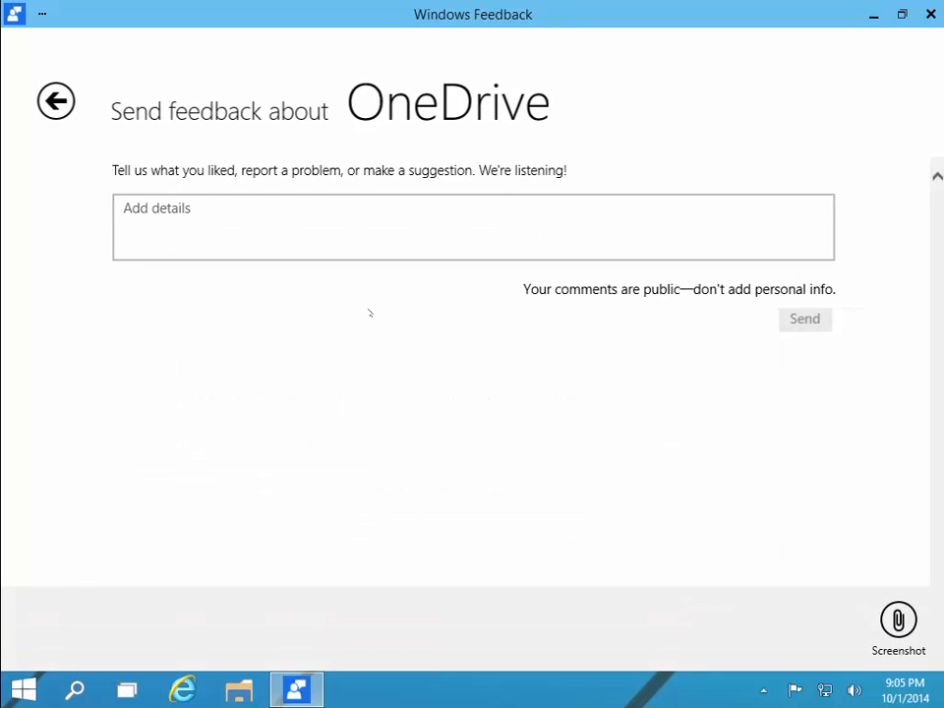
{"action": "left_click", "coordinate": [291, 218]}
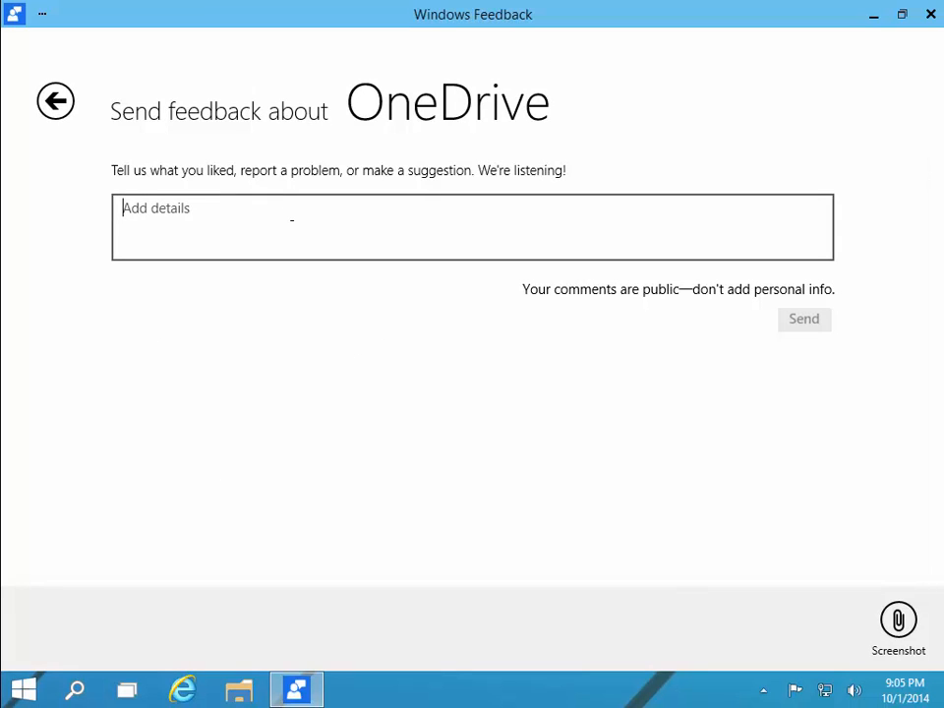
Step: Enter the feedback details "Remove OS level integration of OneDrive. I'm not using it ... I'm not GOING to use it"
{"action": "type", "text": "Remove "}
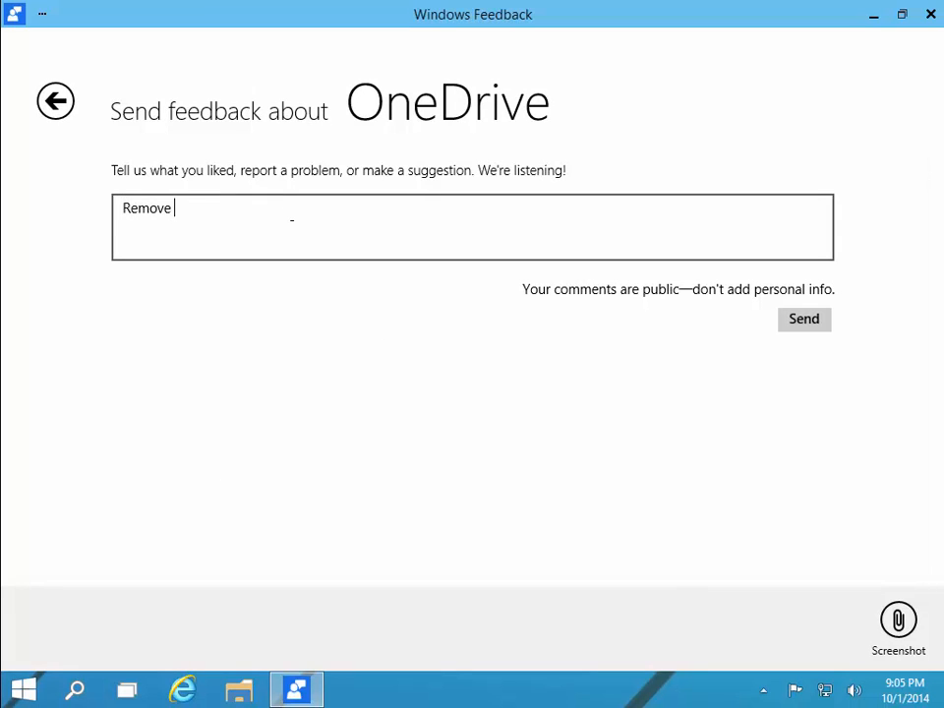
{"action": "type", "text": "OS level integration of One D"}
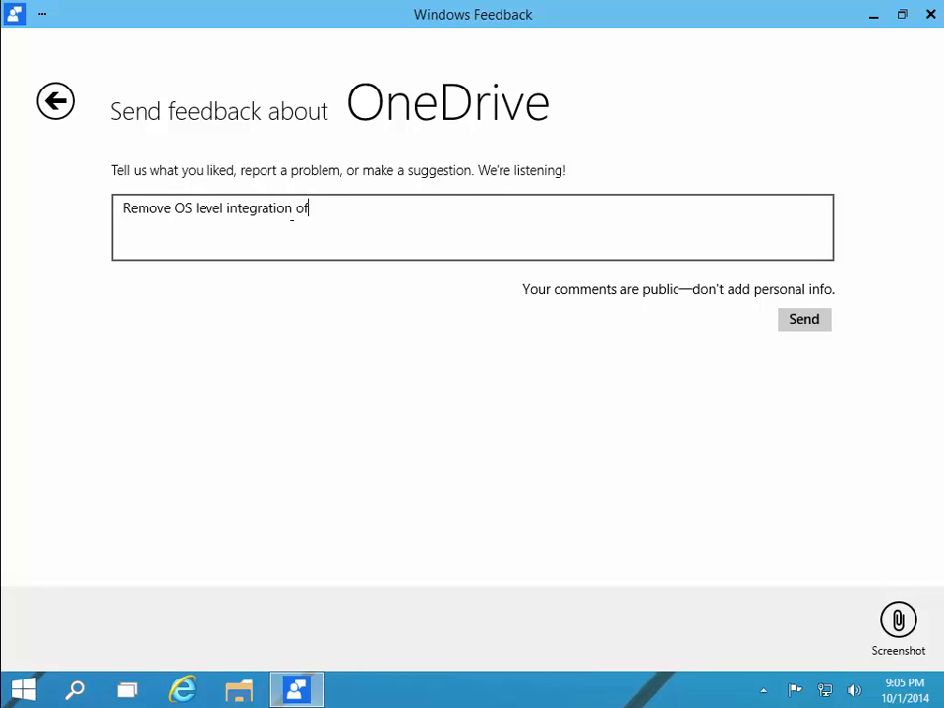
{"action": "key", "text": "BackSpace"}
{"action": "key", "text": "BackSpace"}
{"action": "type", "text": "Drive.  I'm n"}
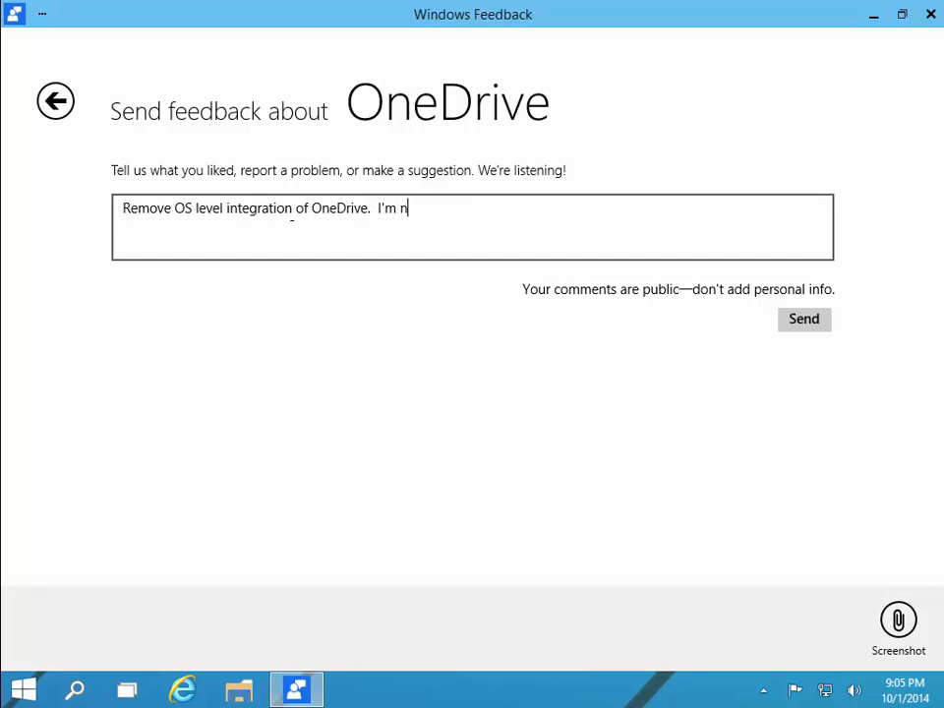
{"action": "type", "text": "ot using"}
{"action": "key", "text": "BackSpace"}
{"action": "key", "text": "BackSpace"}
{"action": "type", "text": "ng it ... I'm not"}
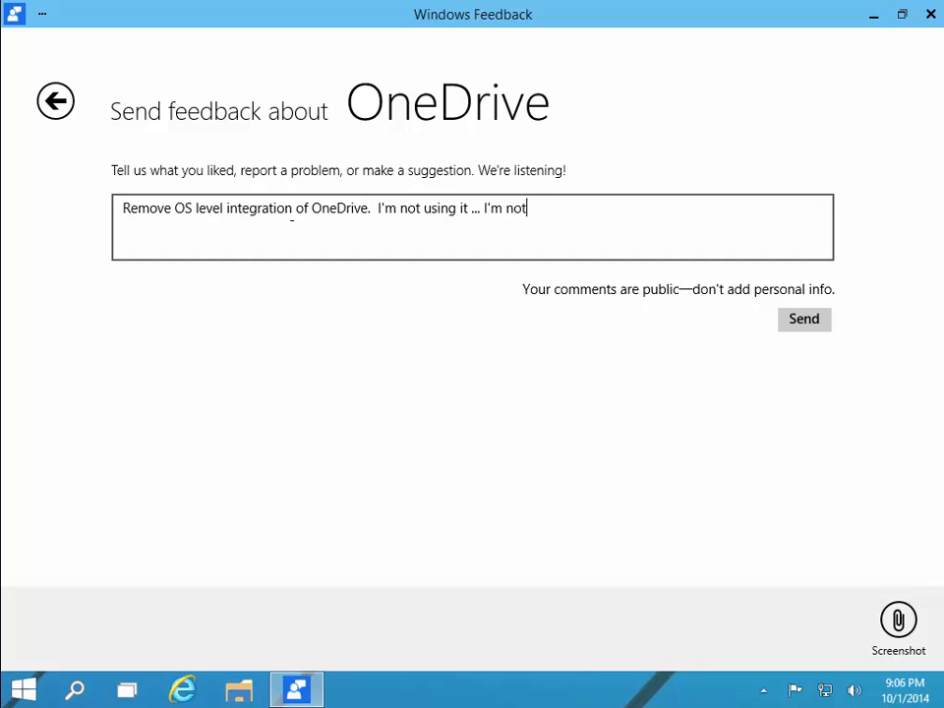
{"action": "type", "text": " GOING to use it"}
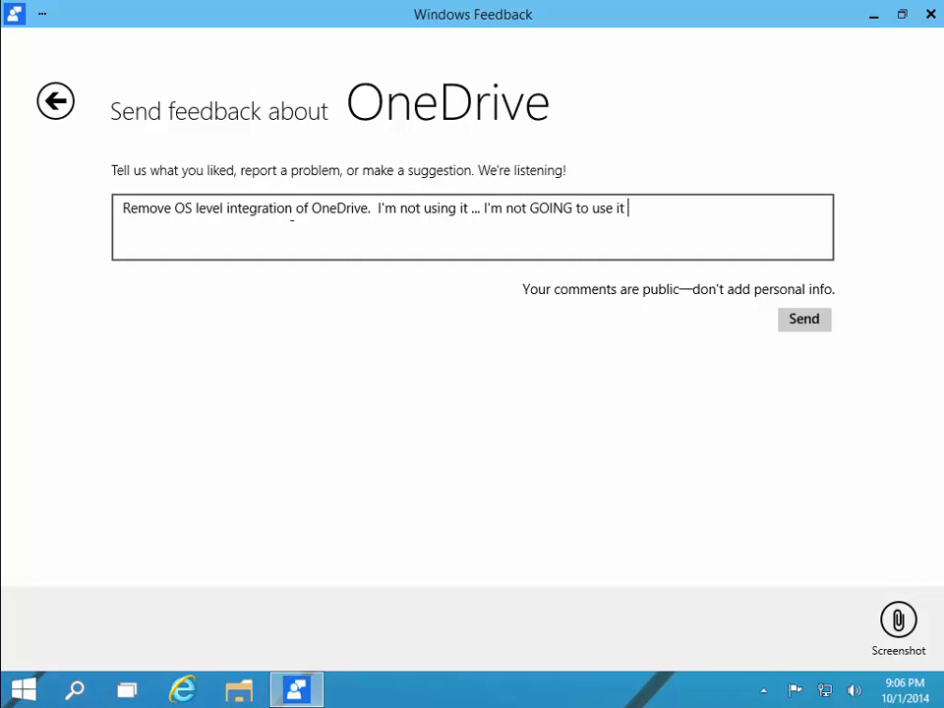
Step: Finish the feedback with "... and I don't appreciate it being inserted natively in my OS.", send it and close Windows Feedback
{"action": "type", "text": " ... and I don't appreciate it "}
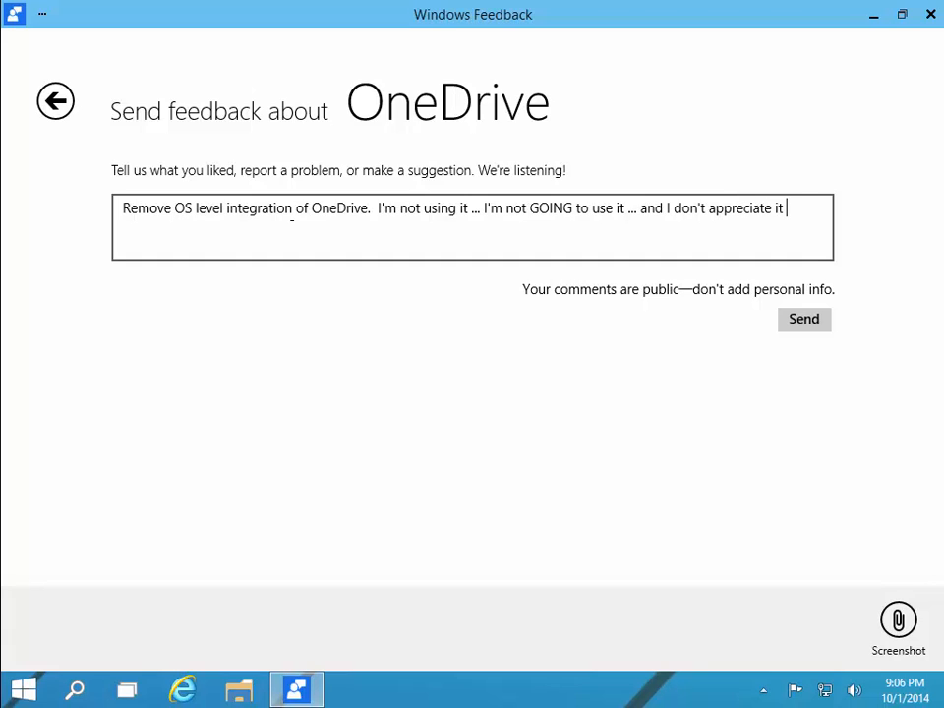
{"action": "type", "text": "being insert"}
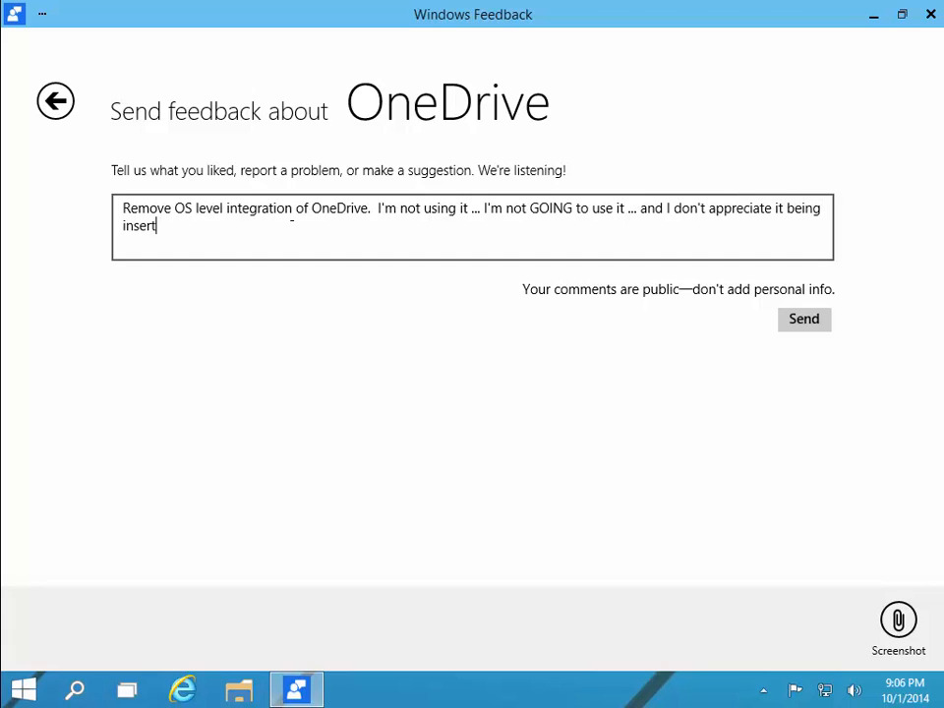
{"action": "type", "text": "ted natively in my OS"}
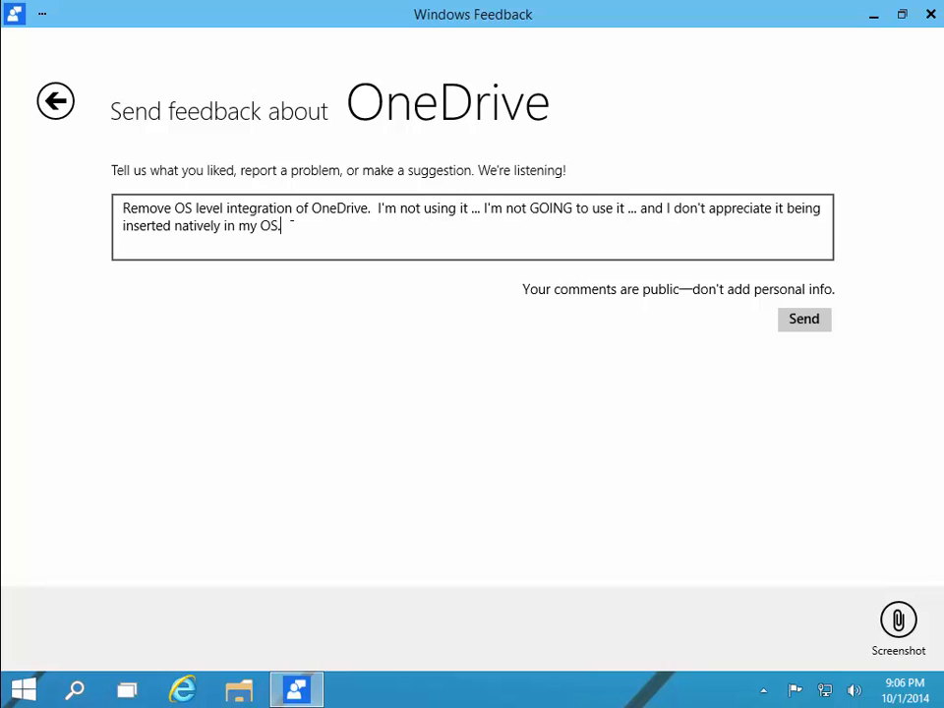
{"action": "type", "text": "."}
{"action": "left_click", "coordinate": [797, 322]}
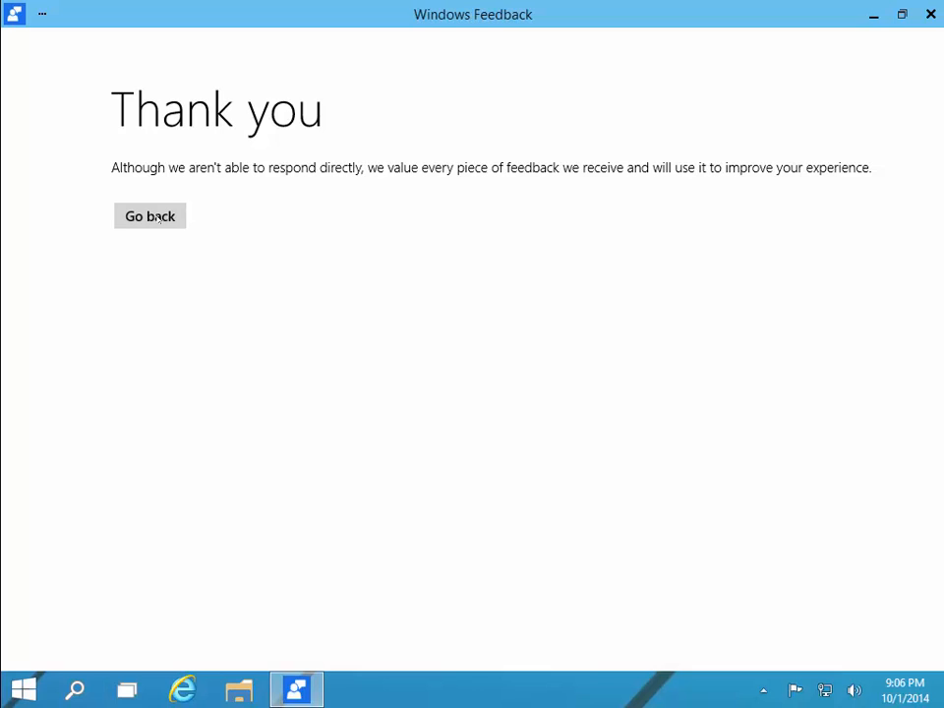
{"action": "left_click", "coordinate": [929, 14]}
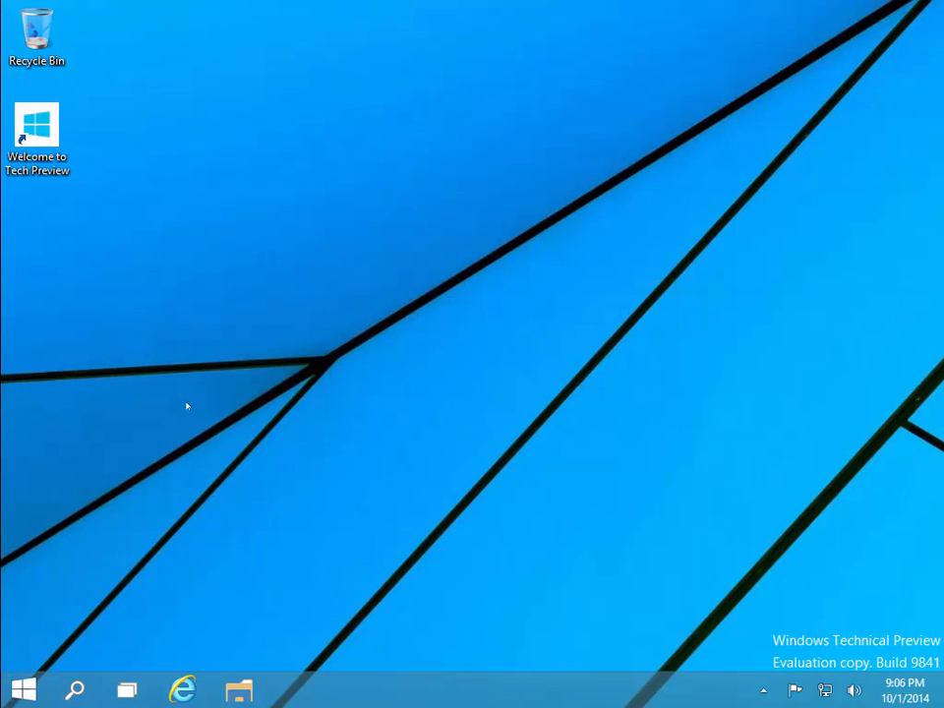
Step: Open the Pictures folder from the Start menu to view it, and close the window
{"action": "left_click", "coordinate": [23, 690]}
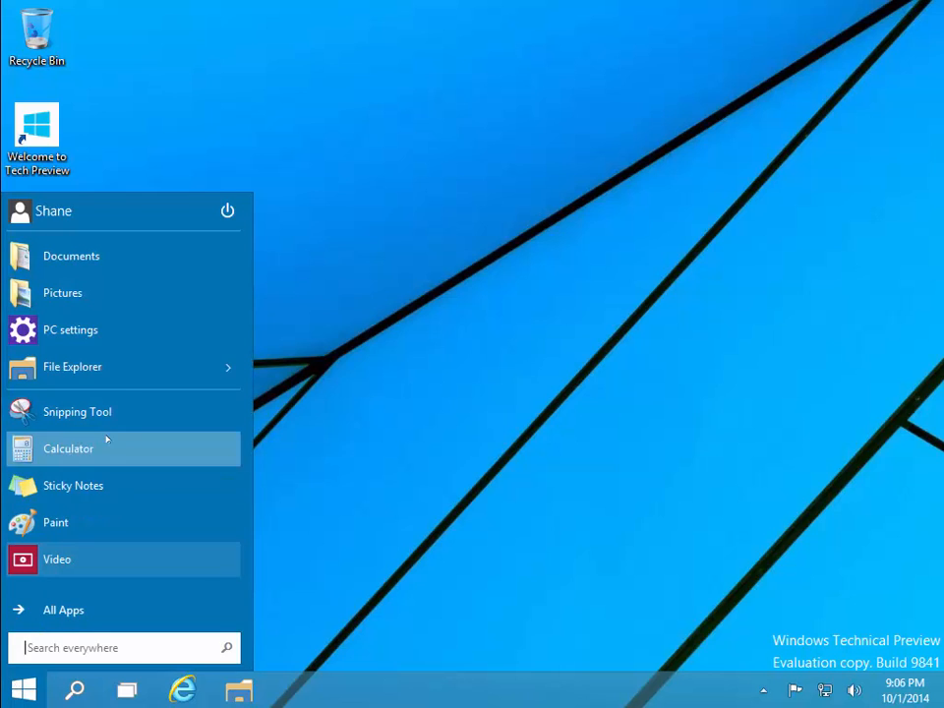
{"action": "left_click", "coordinate": [113, 308]}
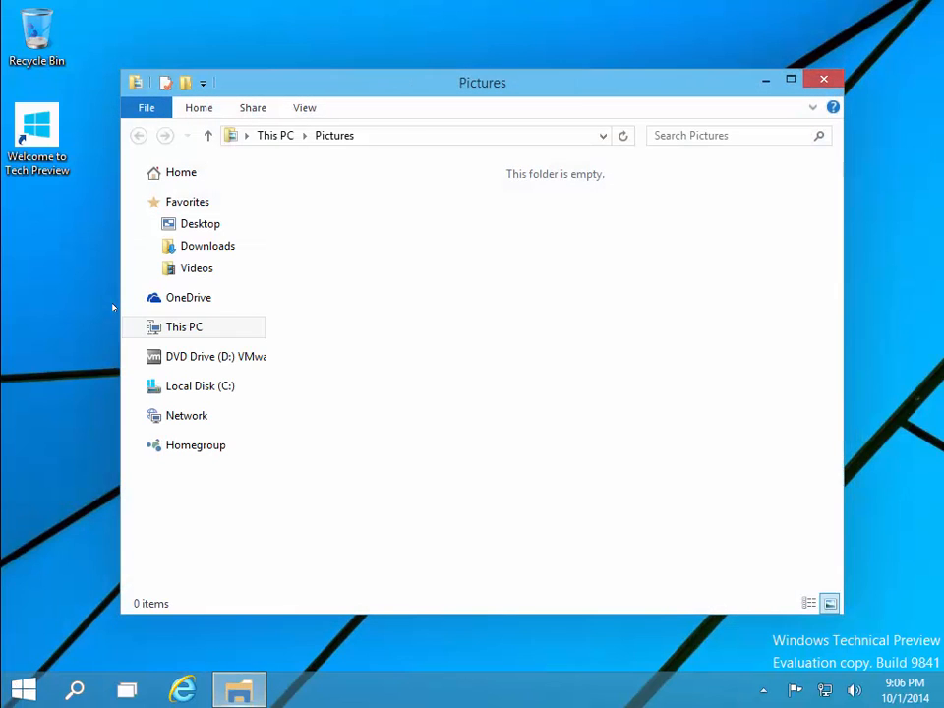
{"action": "left_click", "coordinate": [826, 79]}
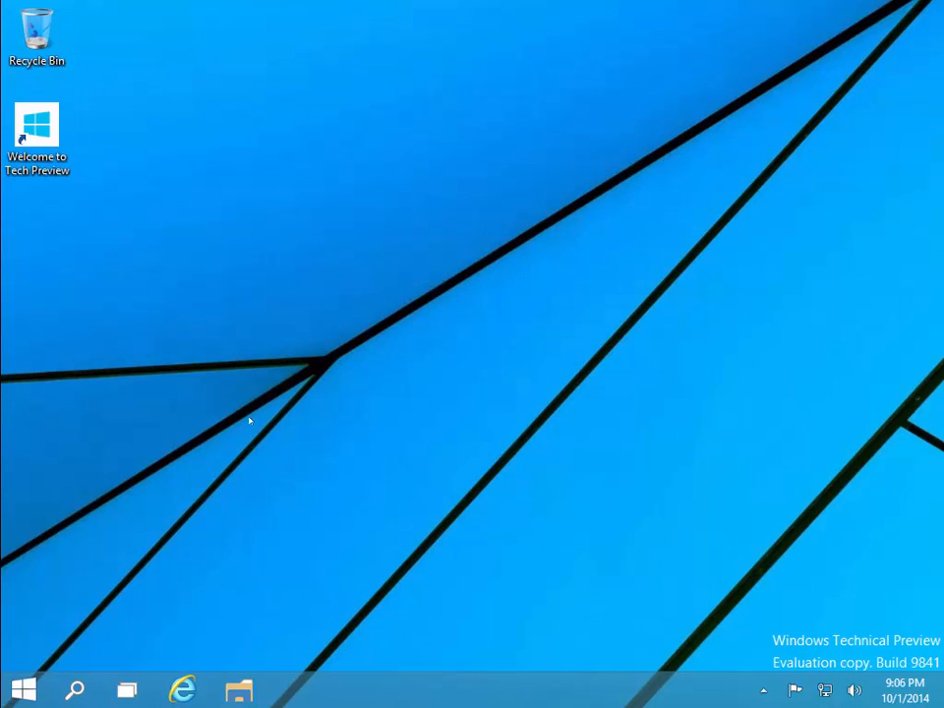
Step: Pin the Weather app from the full app list to the Start menu
{"action": "key", "text": "super"}
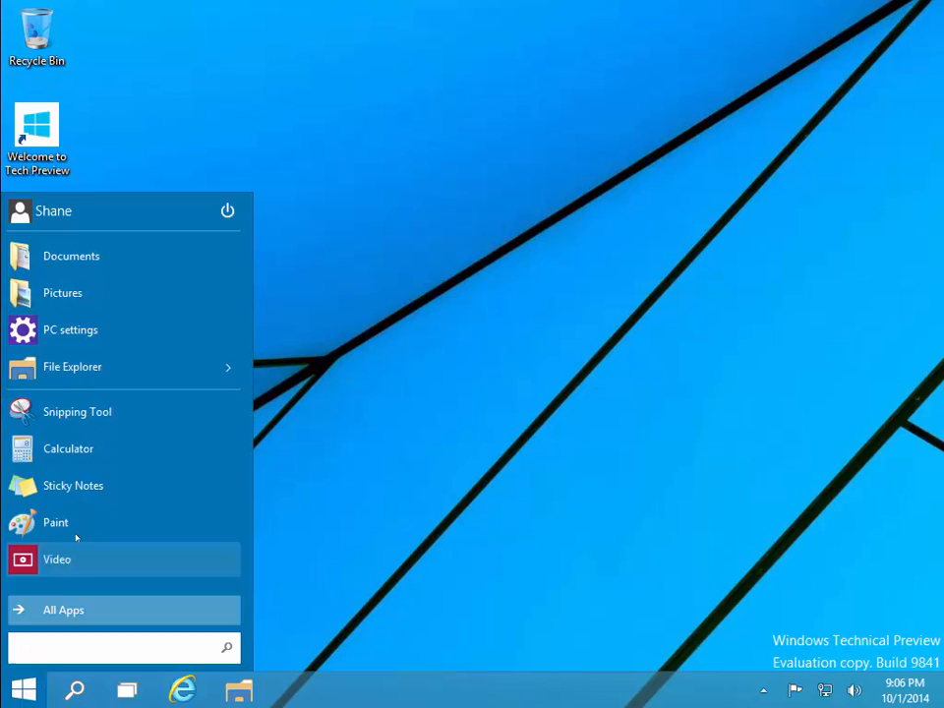
{"action": "left_click", "coordinate": [96, 611]}
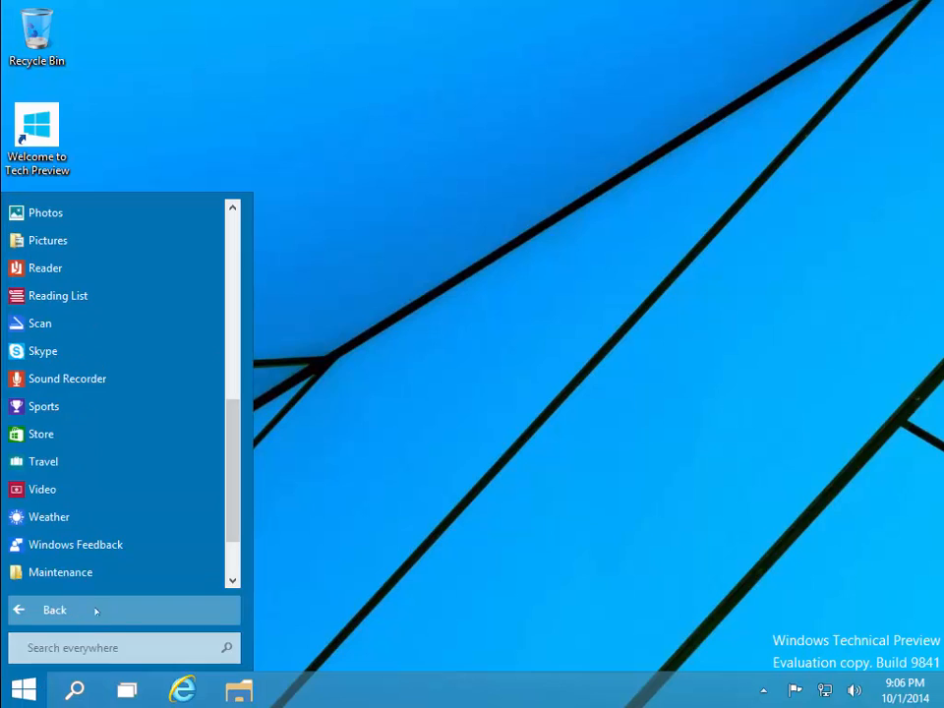
{"action": "right_click", "coordinate": [79, 517]}
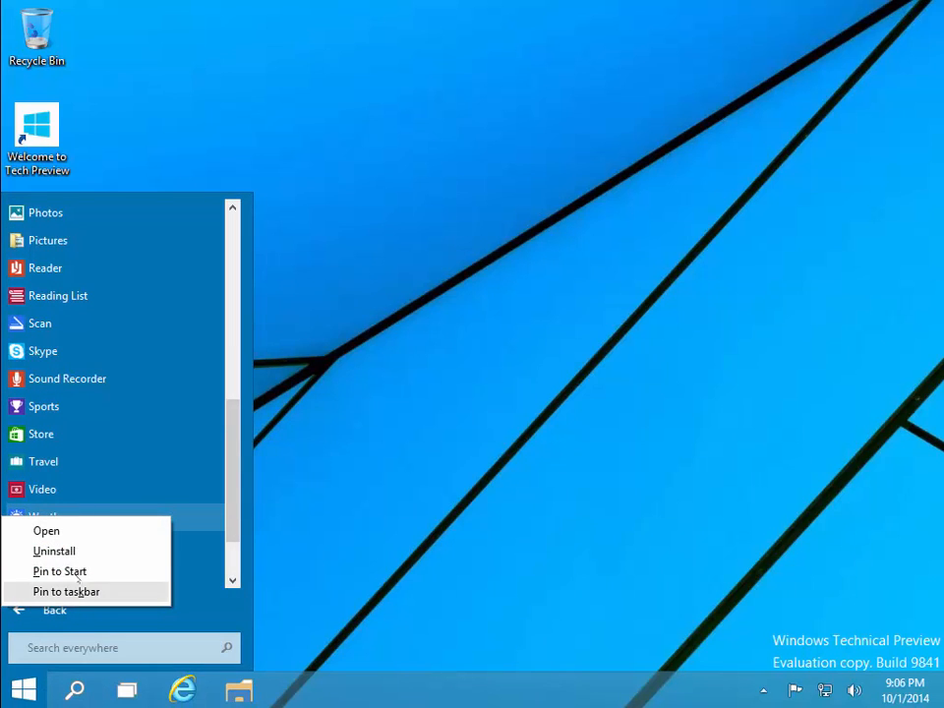
{"action": "left_click", "coordinate": [79, 570]}
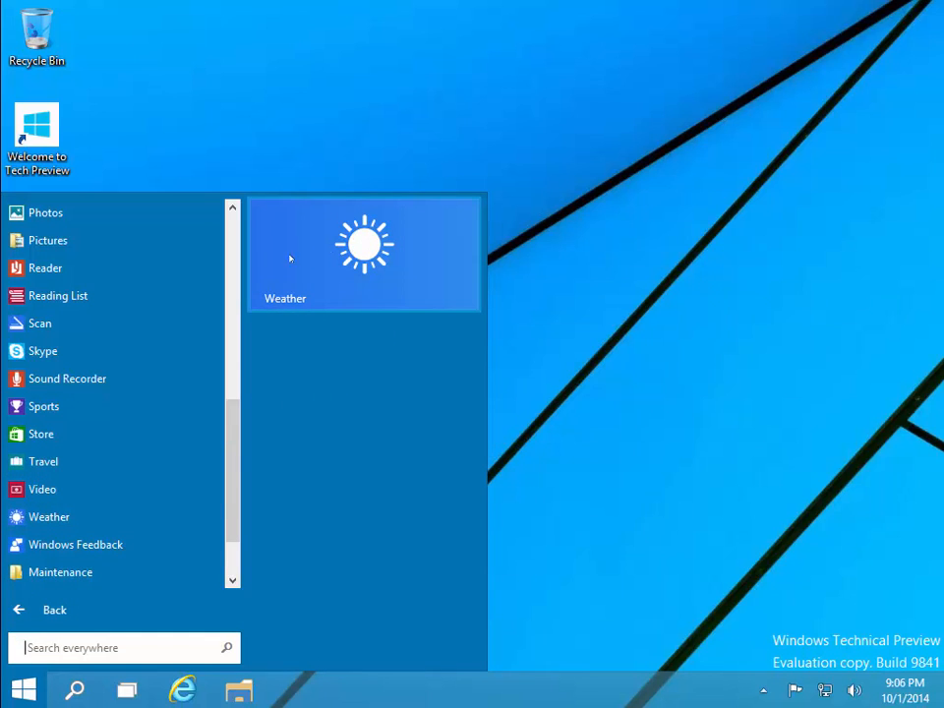
{"action": "right_click", "coordinate": [382, 242]}
{"action": "left_click", "coordinate": [542, 198]}
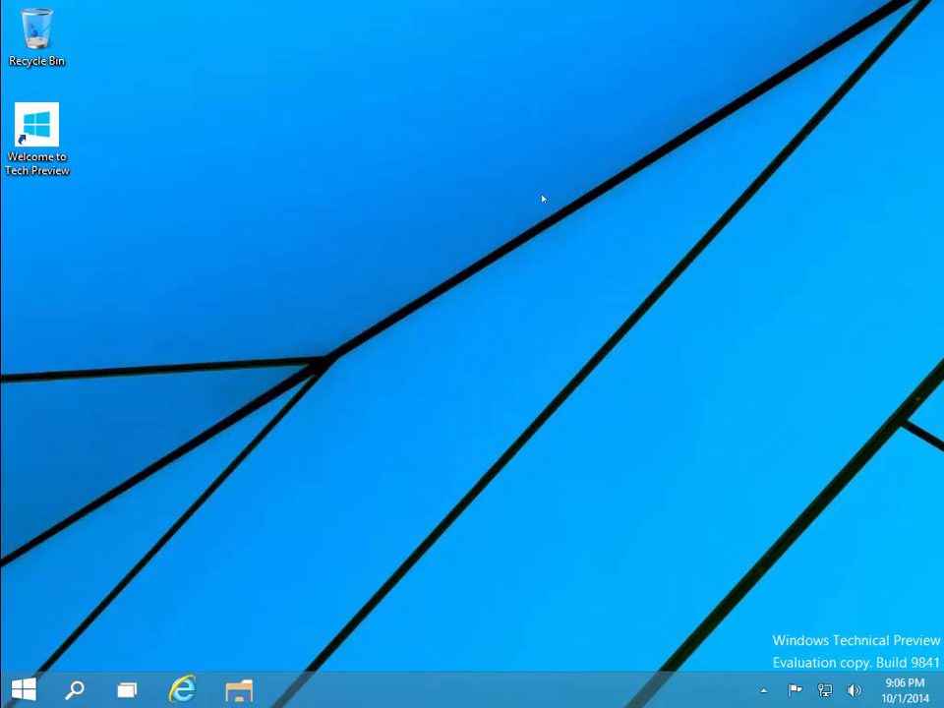
Step: Turn the live tile off for Weather in the Start menu and turn it on again
{"action": "key", "text": "super"}
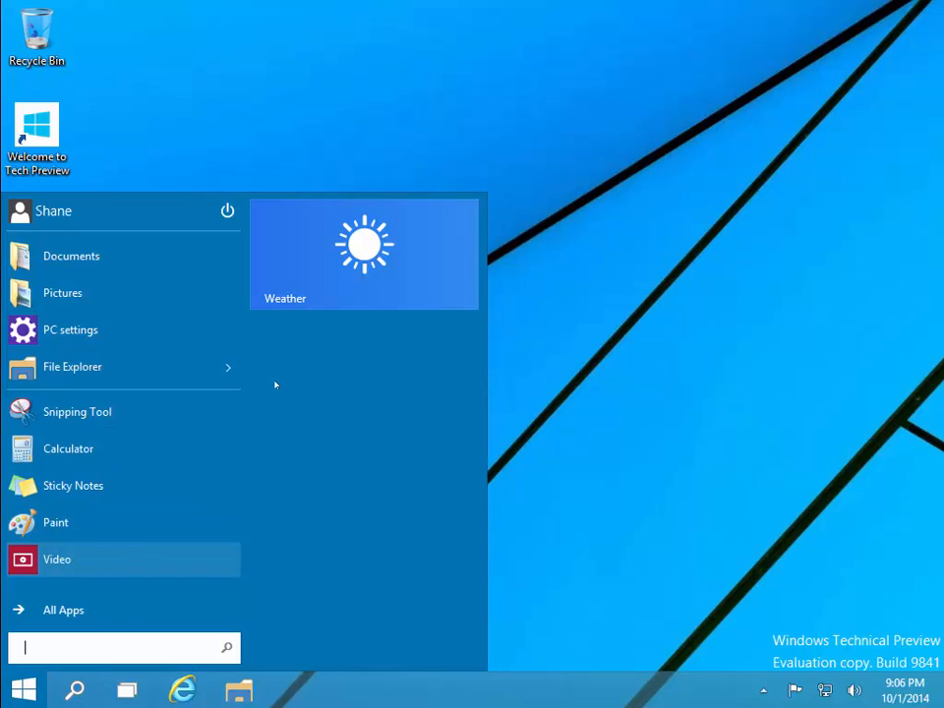
{"action": "right_click", "coordinate": [335, 257]}
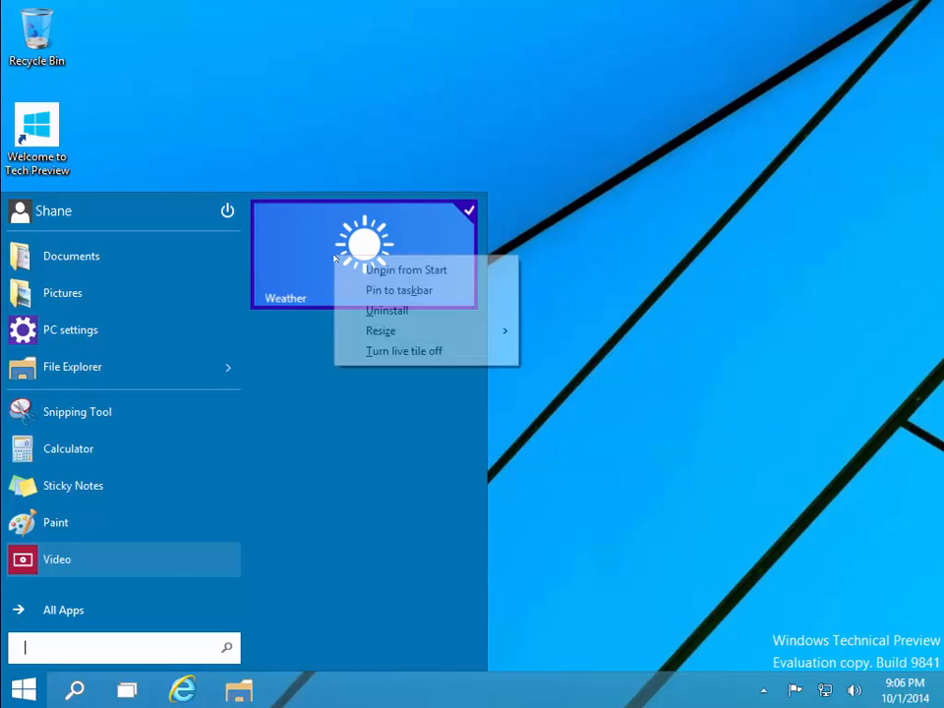
{"action": "left_click", "coordinate": [410, 358]}
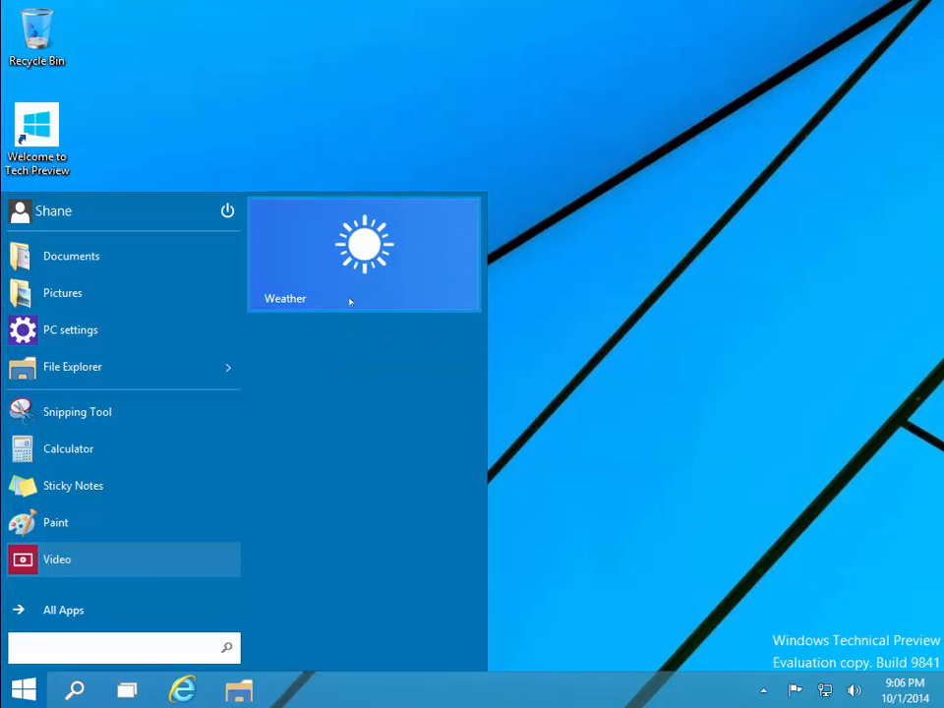
{"action": "right_click", "coordinate": [357, 258]}
{"action": "left_click", "coordinate": [394, 352]}
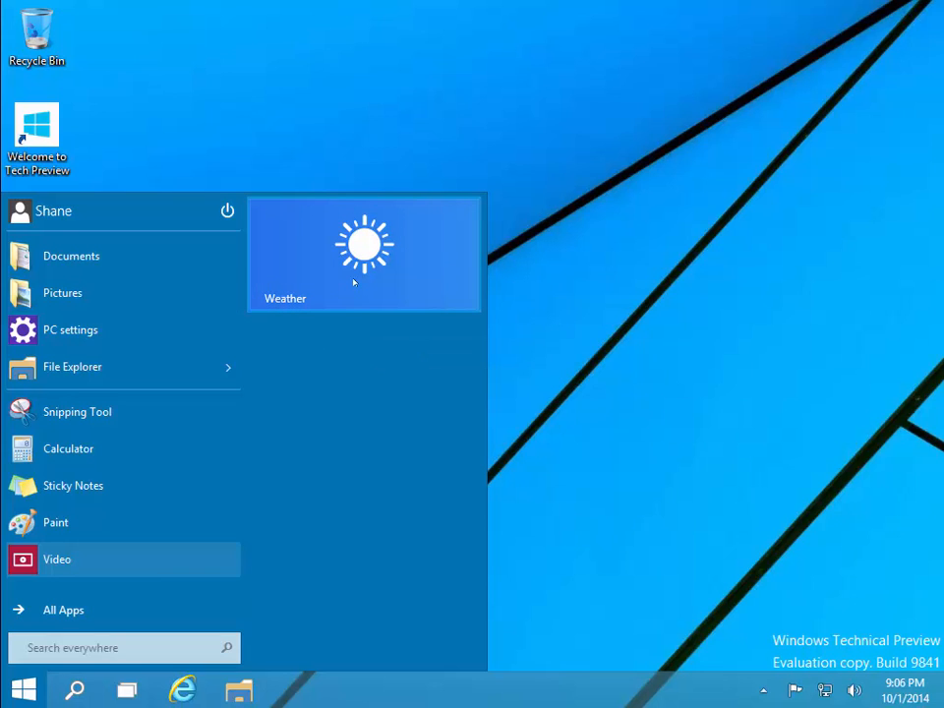
Step: Pin the Reader app to the Start menu, open Reader for a look and close it
{"action": "left_click", "coordinate": [82, 604]}
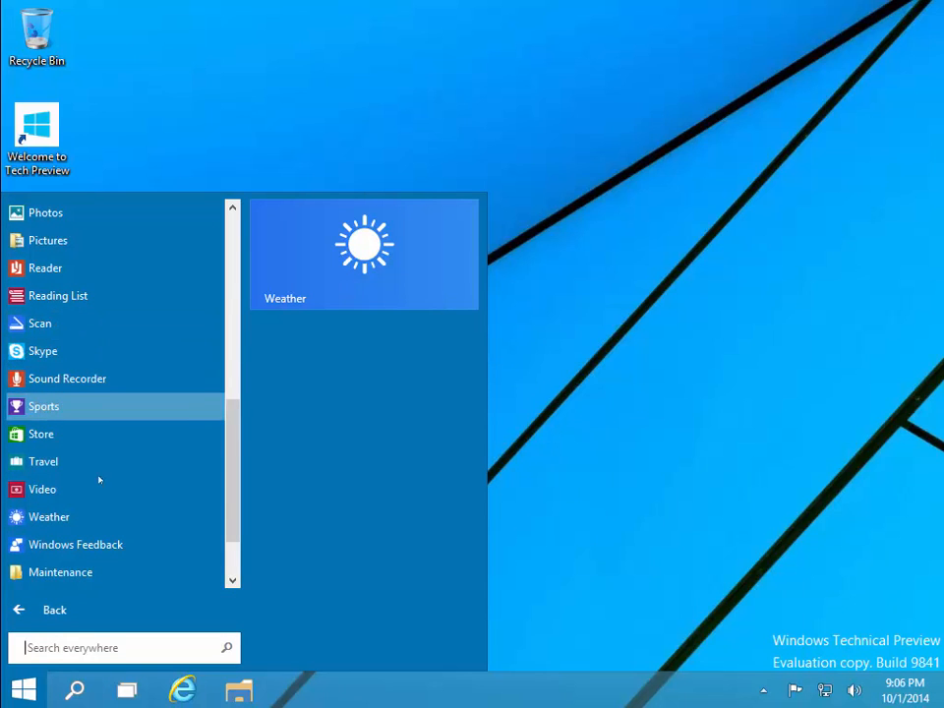
{"action": "scroll", "coordinate": [98, 478], "scroll_direction": "down", "scroll_amount": 1}
{"action": "scroll", "coordinate": [122, 433], "scroll_direction": "up", "scroll_amount": 2}
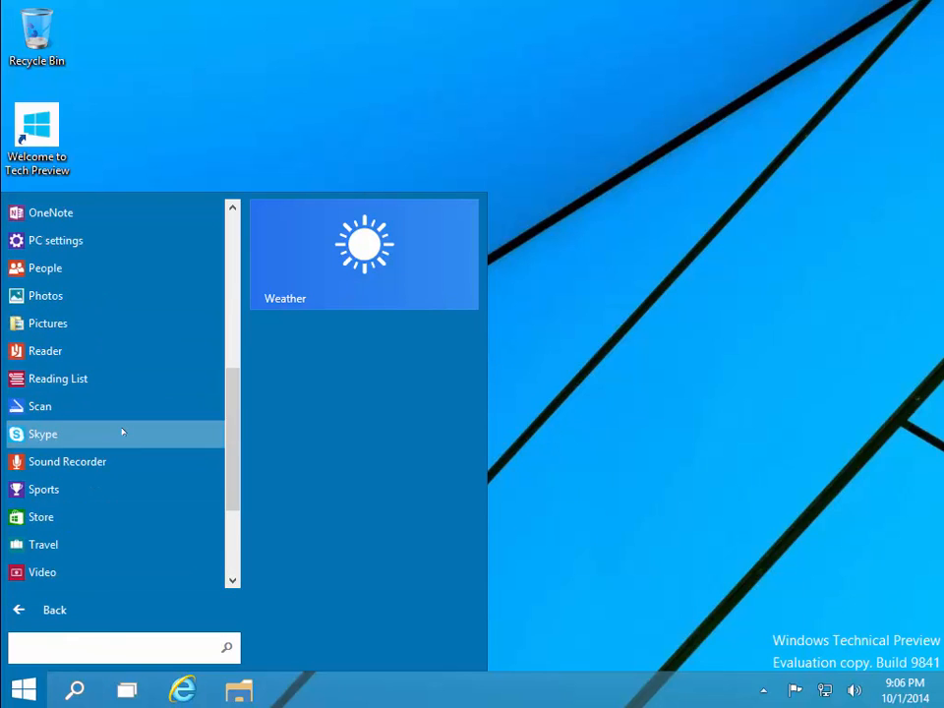
{"action": "right_click", "coordinate": [47, 351]}
{"action": "left_click", "coordinate": [59, 404]}
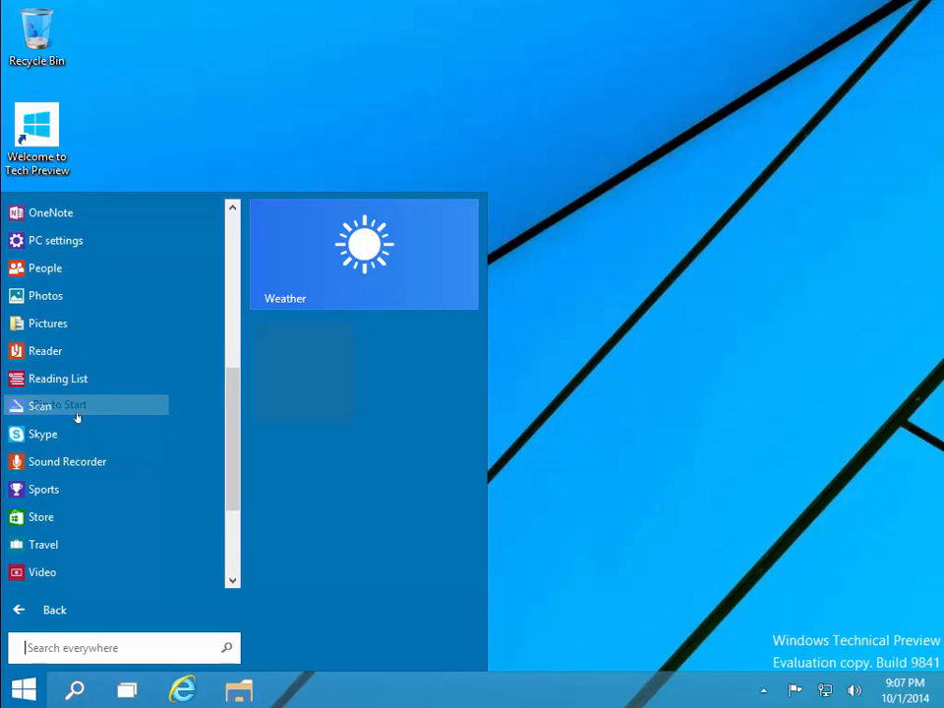
{"action": "key", "text": "Escape"}
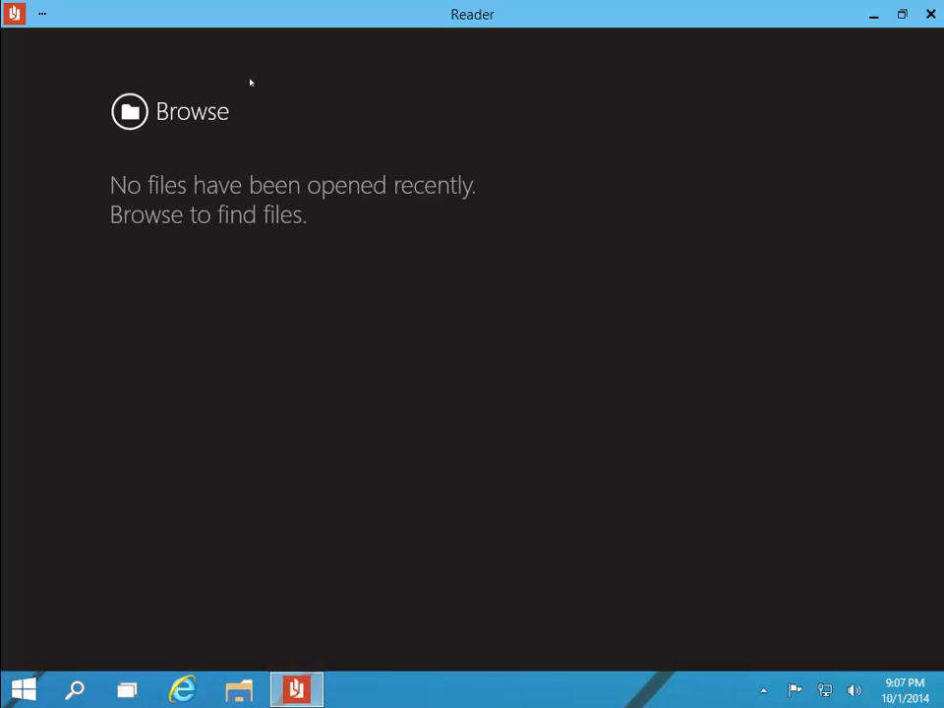
{"action": "left_click", "coordinate": [930, 15]}
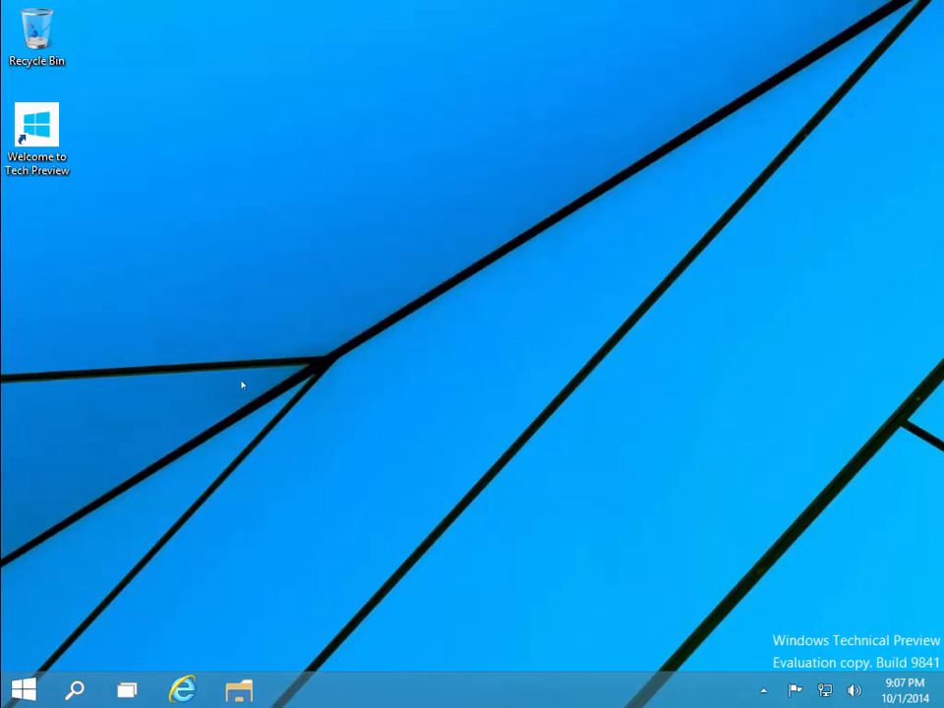
Step: Pin the News app from the full app list to the Start menu
{"action": "left_click", "coordinate": [24, 690]}
{"action": "left_click", "coordinate": [49, 609]}
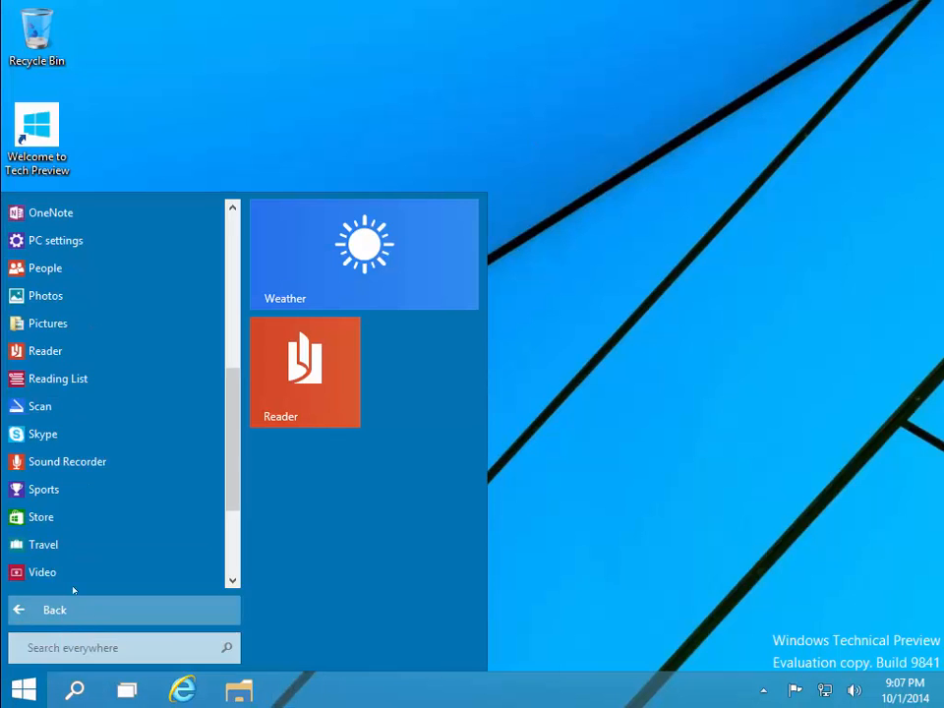
{"action": "scroll", "coordinate": [126, 344], "scroll_direction": "up", "scroll_amount": 3}
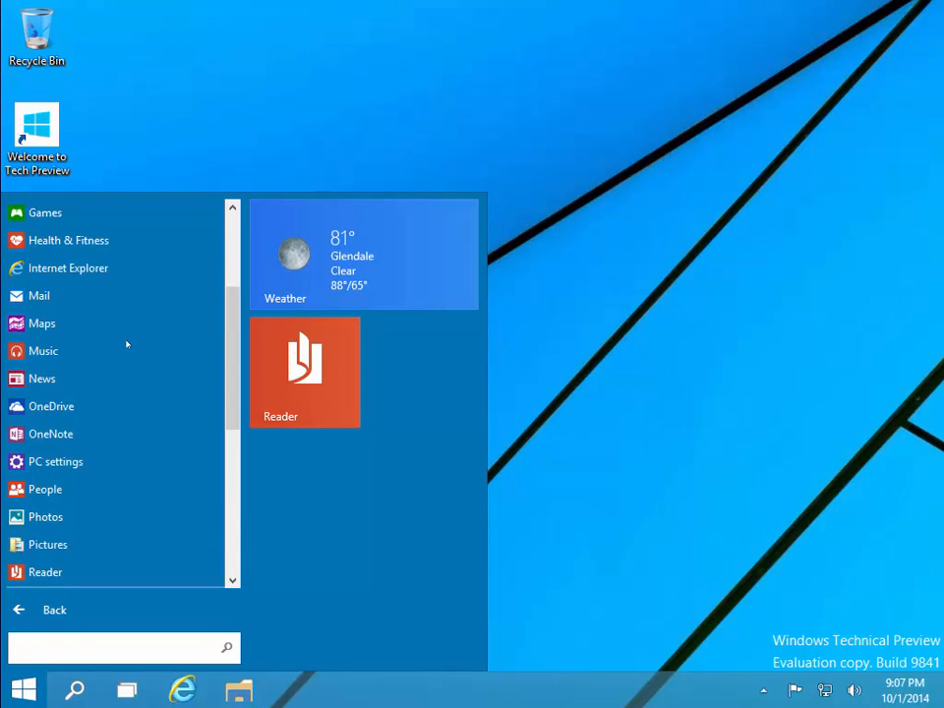
{"action": "right_click", "coordinate": [35, 375]}
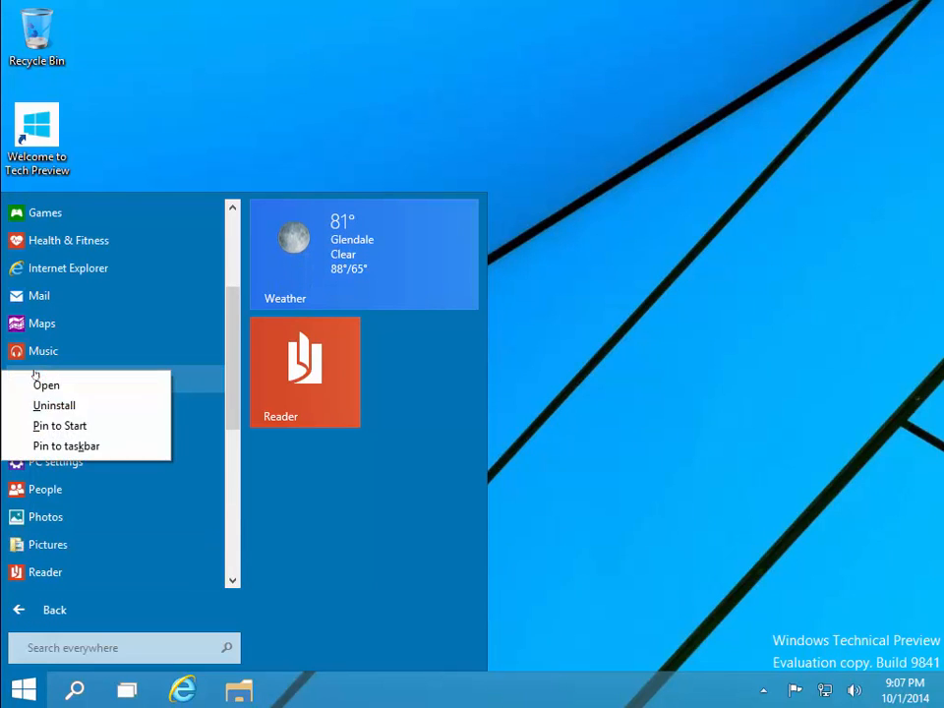
{"action": "left_click", "coordinate": [79, 426]}
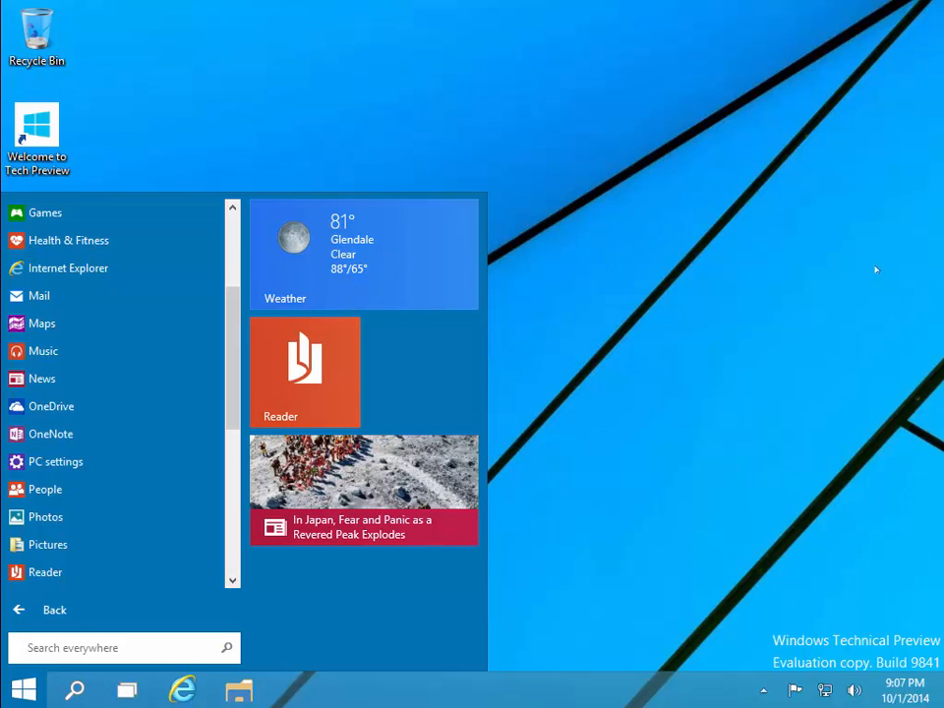
Step: Turn off the live tile for News in the Start menu and resize the tile to Small
{"action": "right_click", "coordinate": [406, 468]}
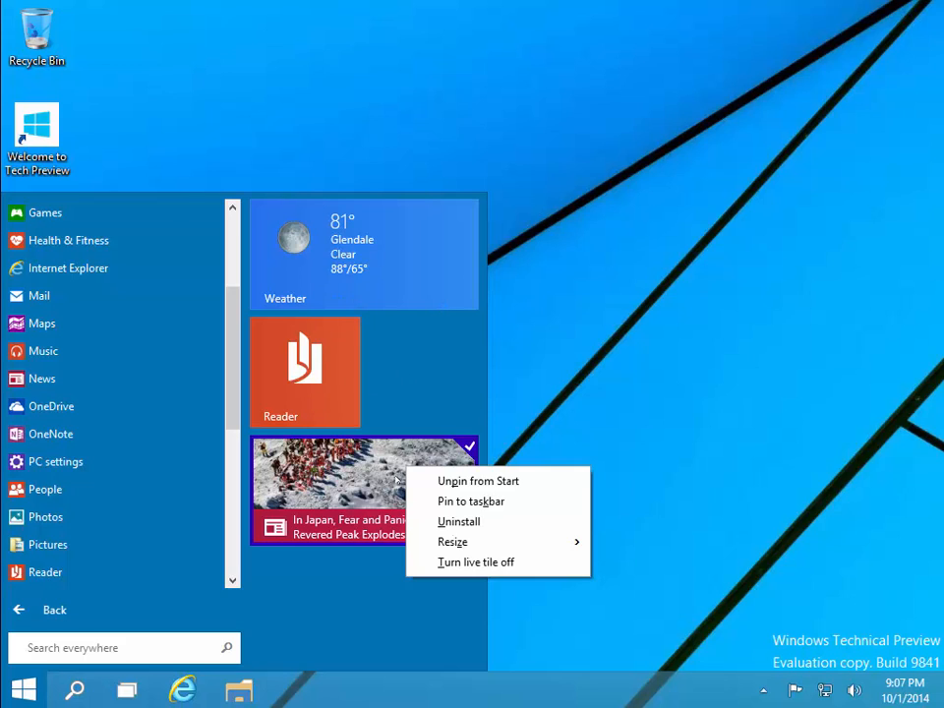
{"action": "left_click", "coordinate": [433, 562]}
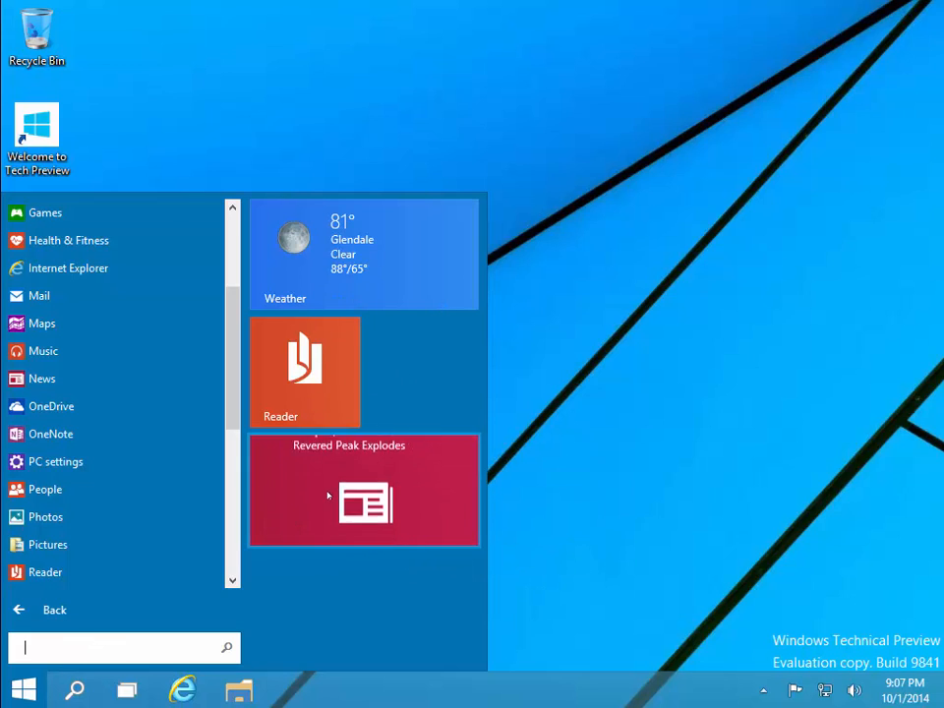
{"action": "right_click", "coordinate": [372, 477]}
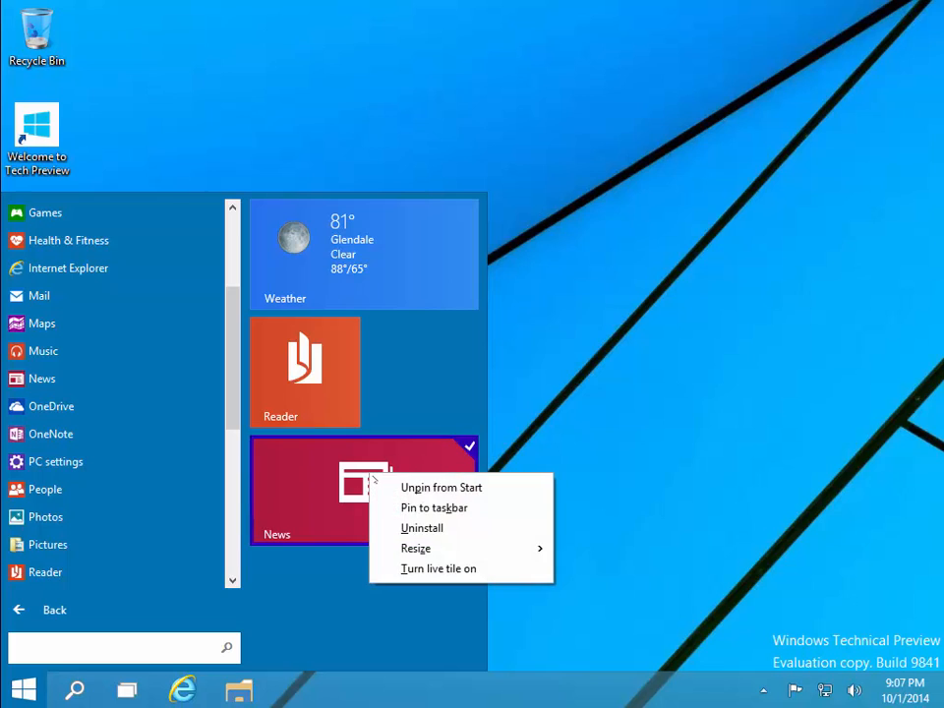
{"action": "mouse_move", "coordinate": [423, 549]}
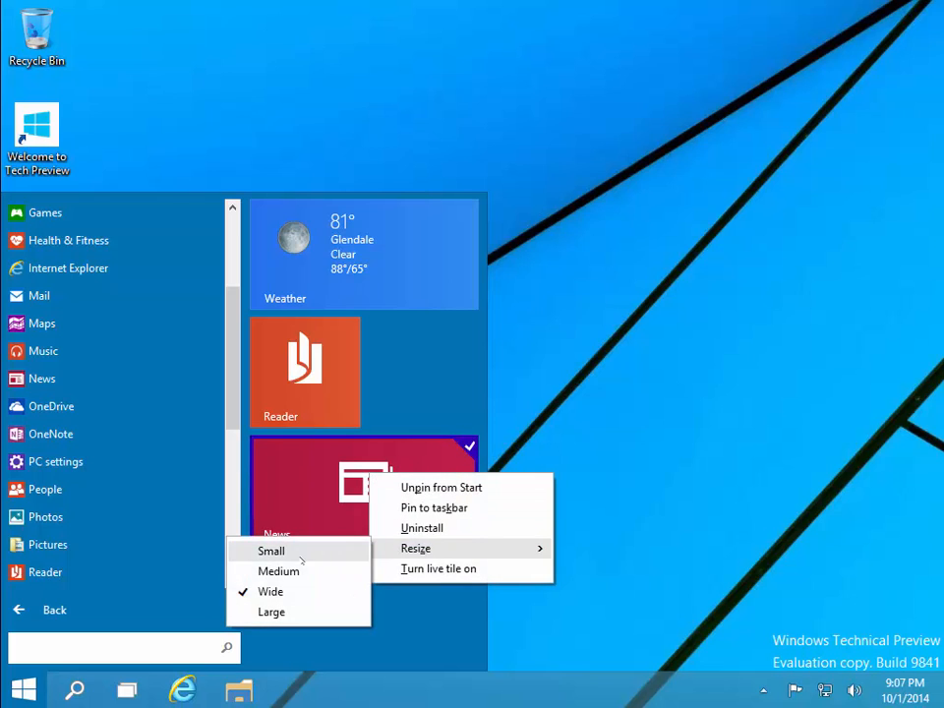
{"action": "left_click", "coordinate": [303, 556]}
{"action": "right_click", "coordinate": [374, 352]}
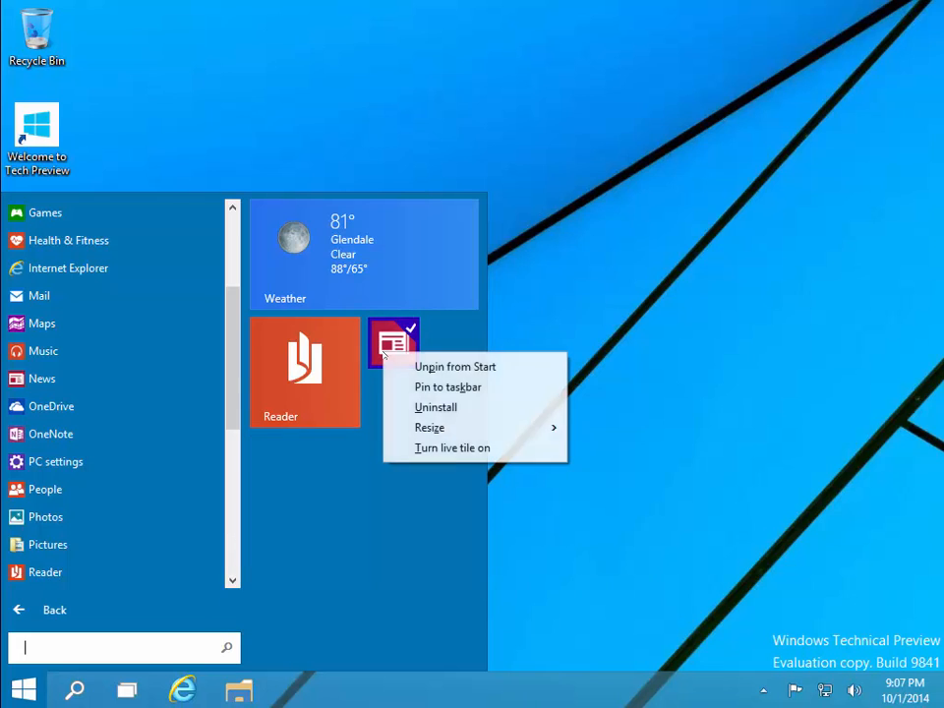
Step: Open the Start menu's personalization to view the Color and Appearance choices, and cancel without changing the color
{"action": "right_click", "coordinate": [370, 508]}
{"action": "left_click", "coordinate": [396, 520]}
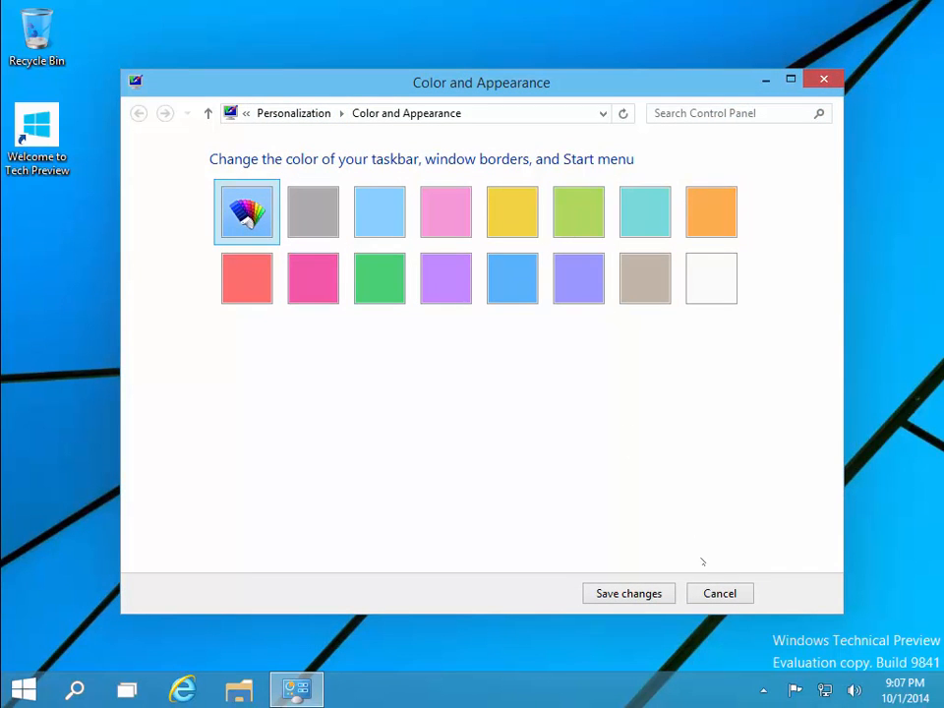
{"action": "left_click", "coordinate": [718, 593]}
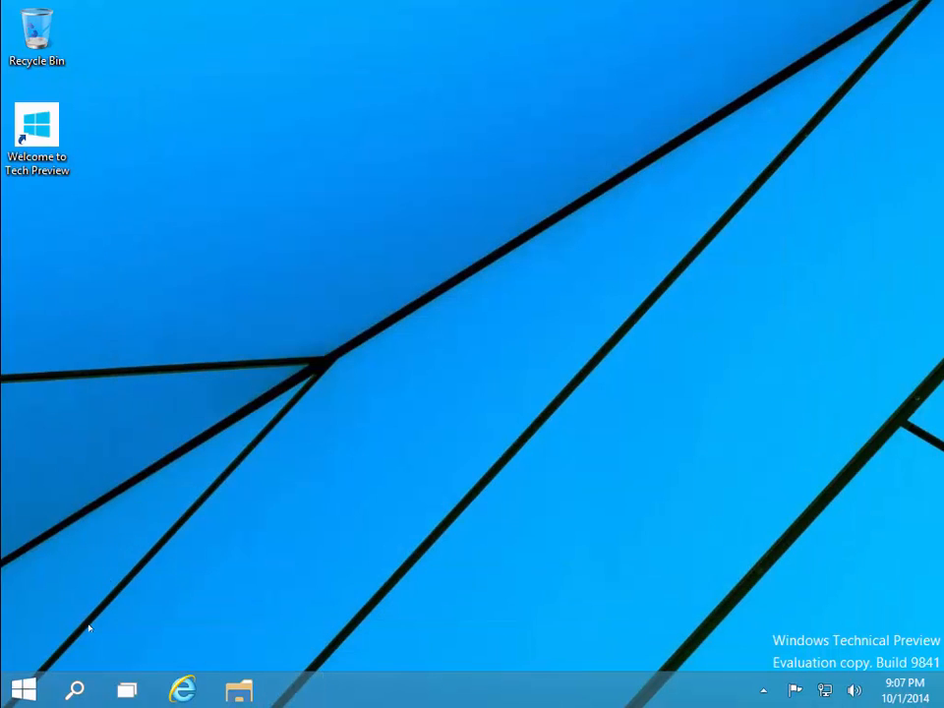
Step: Open the Start menu's properties and review the Taskbar and Navigation settings
{"action": "left_click", "coordinate": [24, 689]}
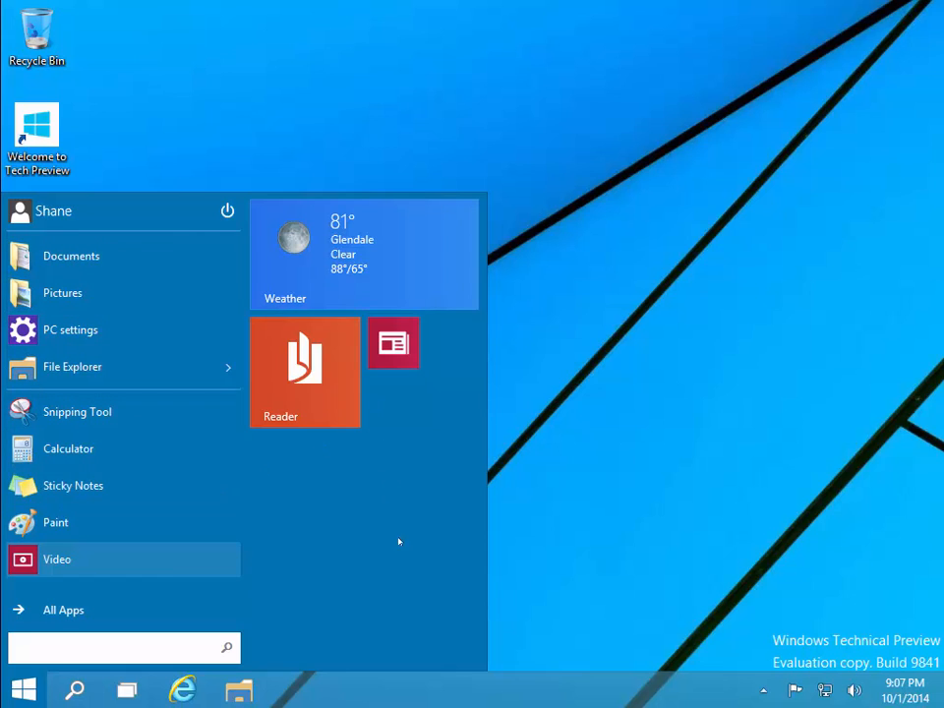
{"action": "right_click", "coordinate": [405, 356]}
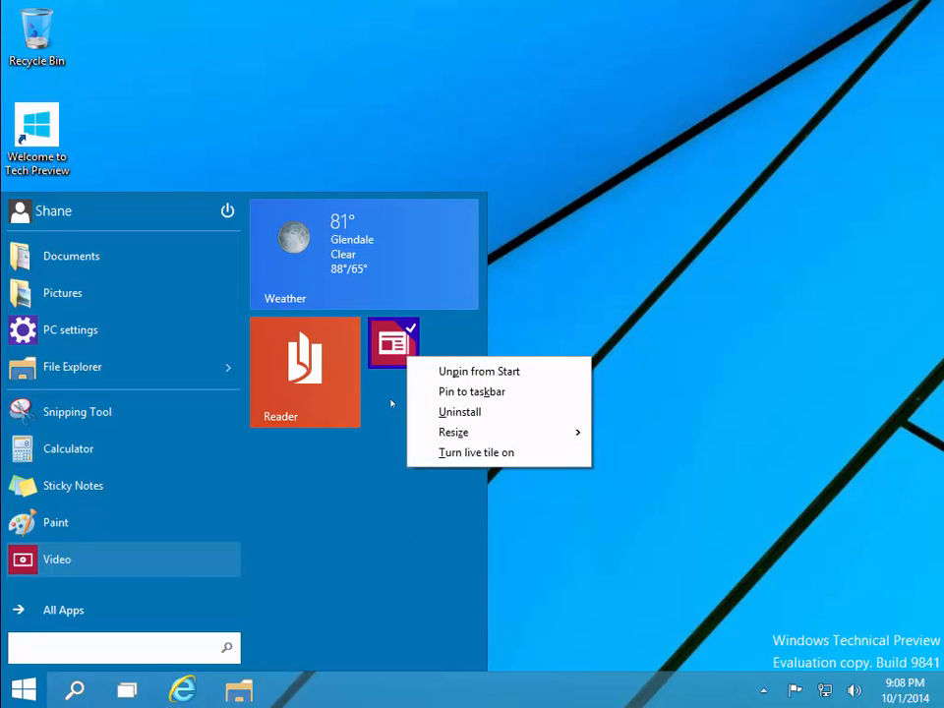
{"action": "right_click", "coordinate": [391, 403]}
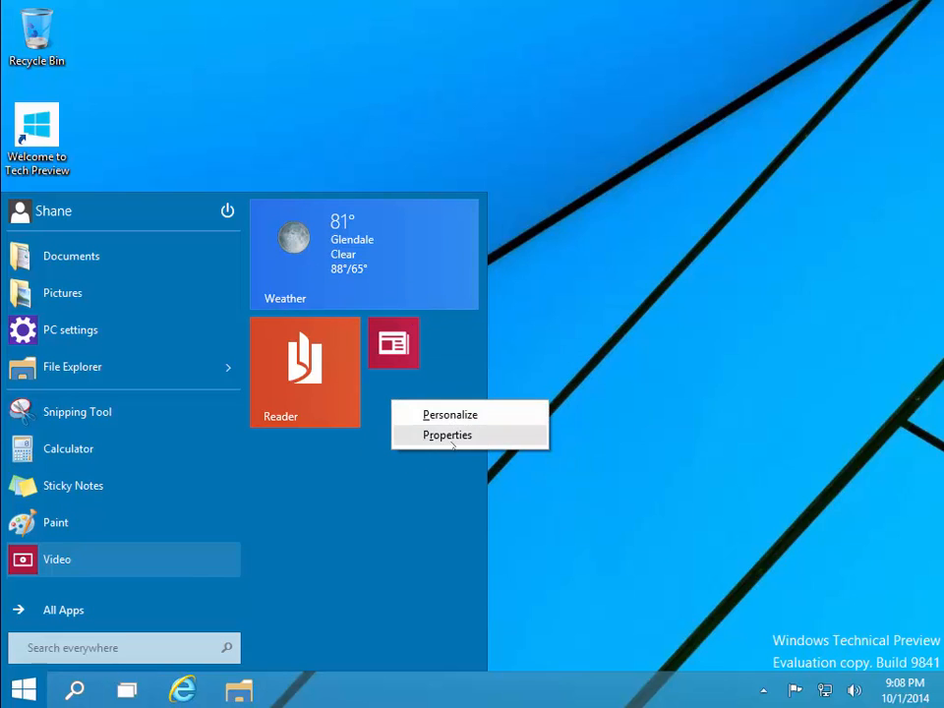
{"action": "left_click", "coordinate": [448, 435]}
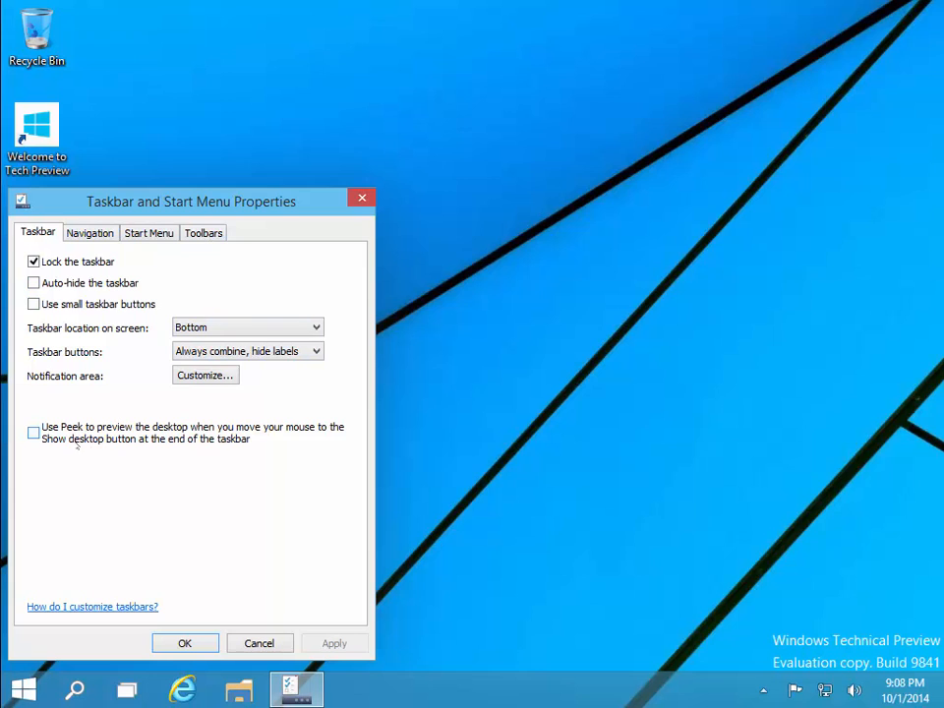
{"action": "left_click", "coordinate": [90, 232]}
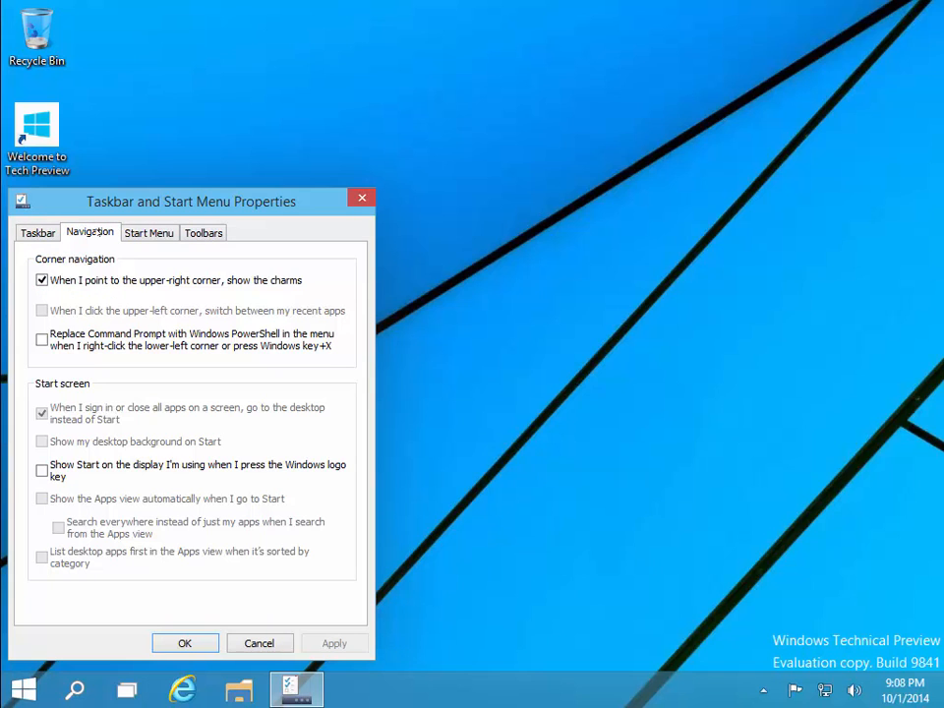
Step: Try to disable "Use the Start menu instead of the Start screen", decline the sign-out and re-enable the option
{"action": "left_click", "coordinate": [145, 236]}
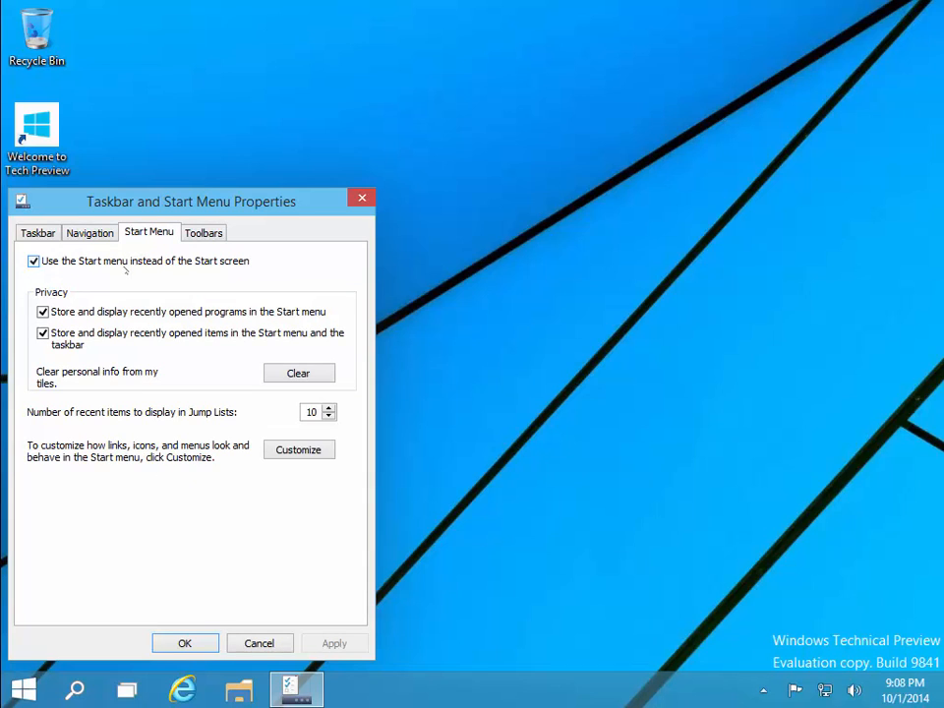
{"action": "left_click", "coordinate": [124, 262]}
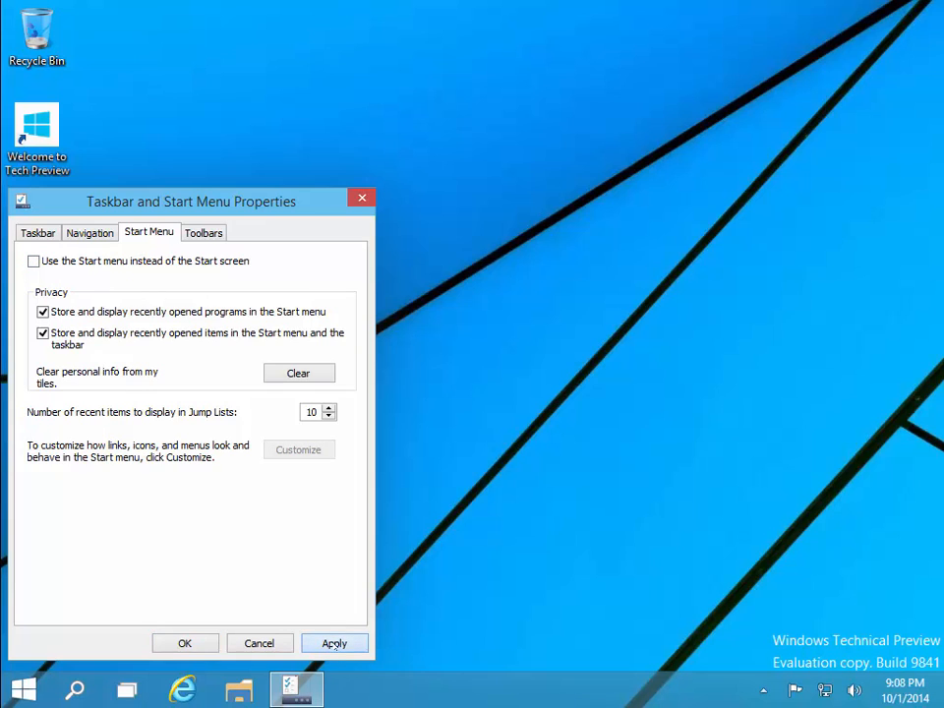
{"action": "left_click", "coordinate": [332, 645]}
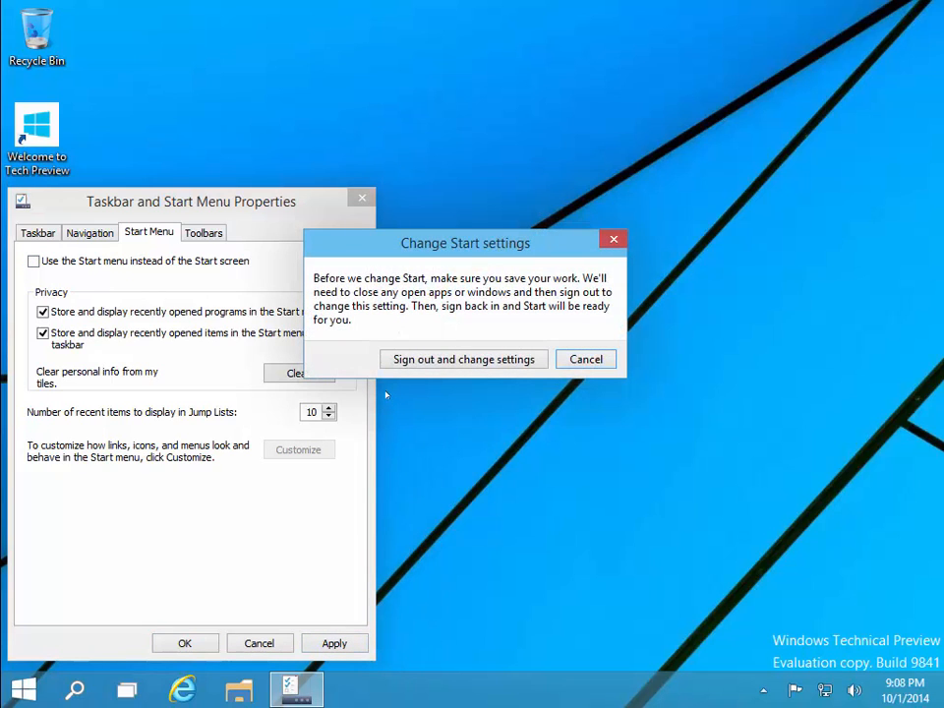
{"action": "left_click", "coordinate": [115, 262]}
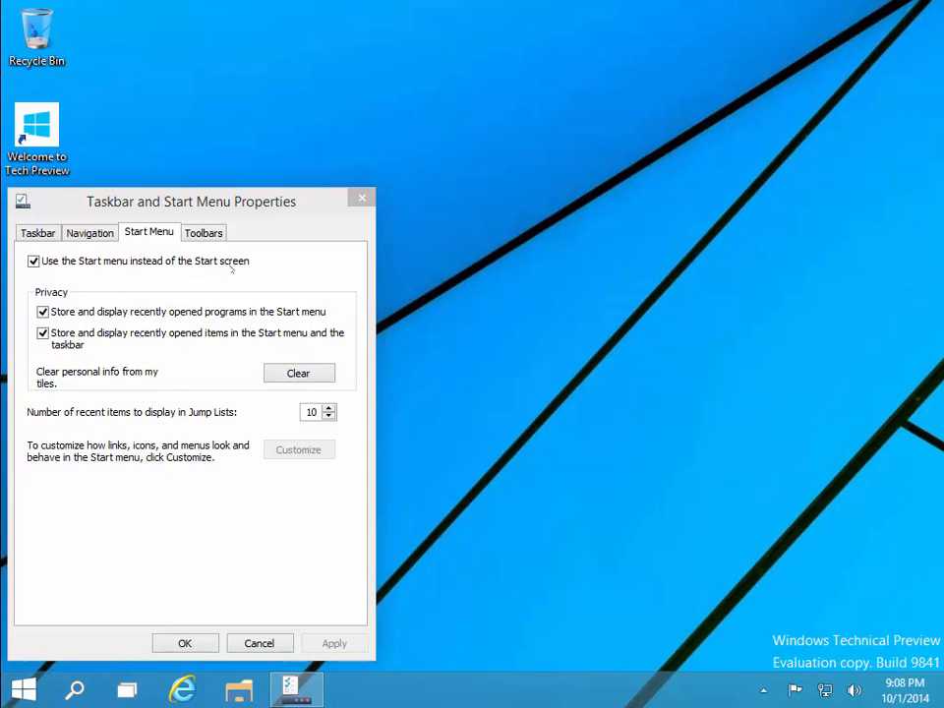
Step: Review the Toolbars settings in the taskbar and Start menu properties, and close the dialog
{"action": "left_click", "coordinate": [218, 234]}
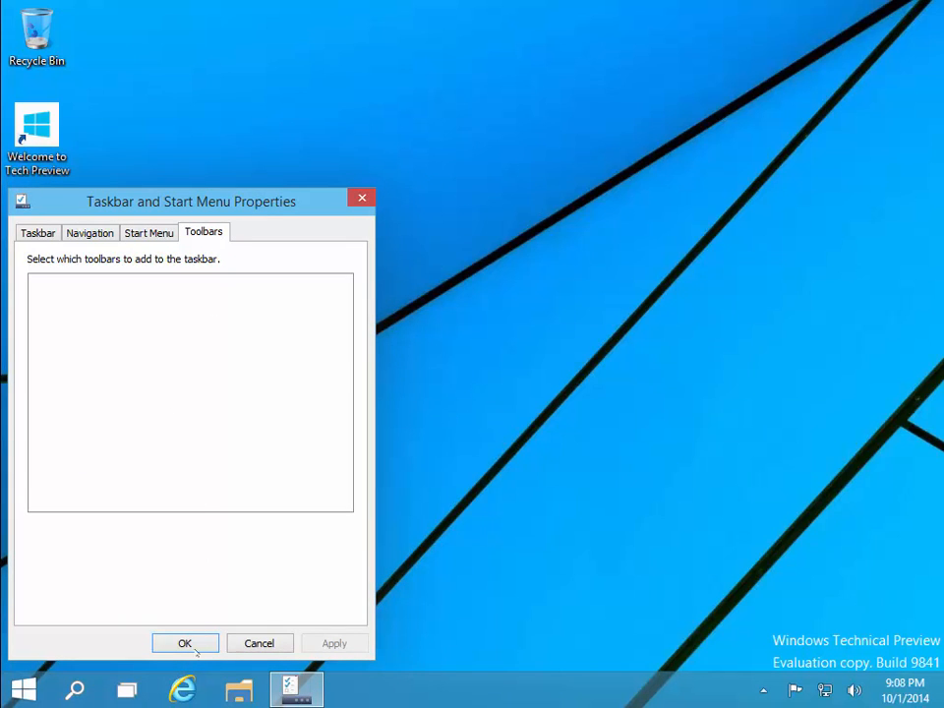
{"action": "left_click", "coordinate": [187, 644]}
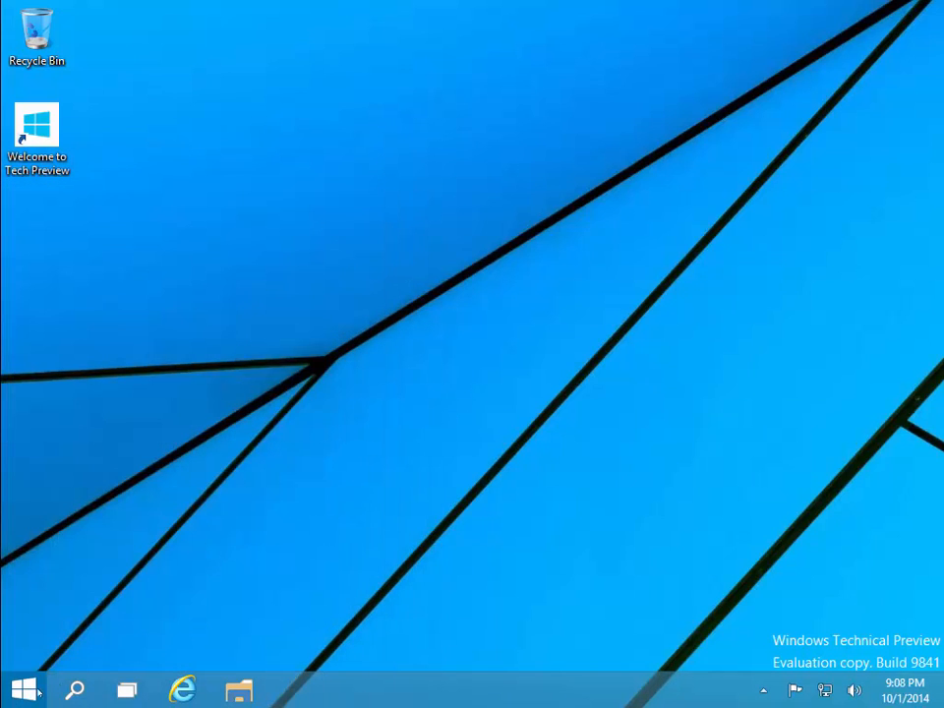
Step: Check the News tile's size options in the Start menu, and resize the Reader and Weather tiles to Small
{"action": "left_click", "coordinate": [37, 692]}
{"action": "right_click", "coordinate": [386, 346]}
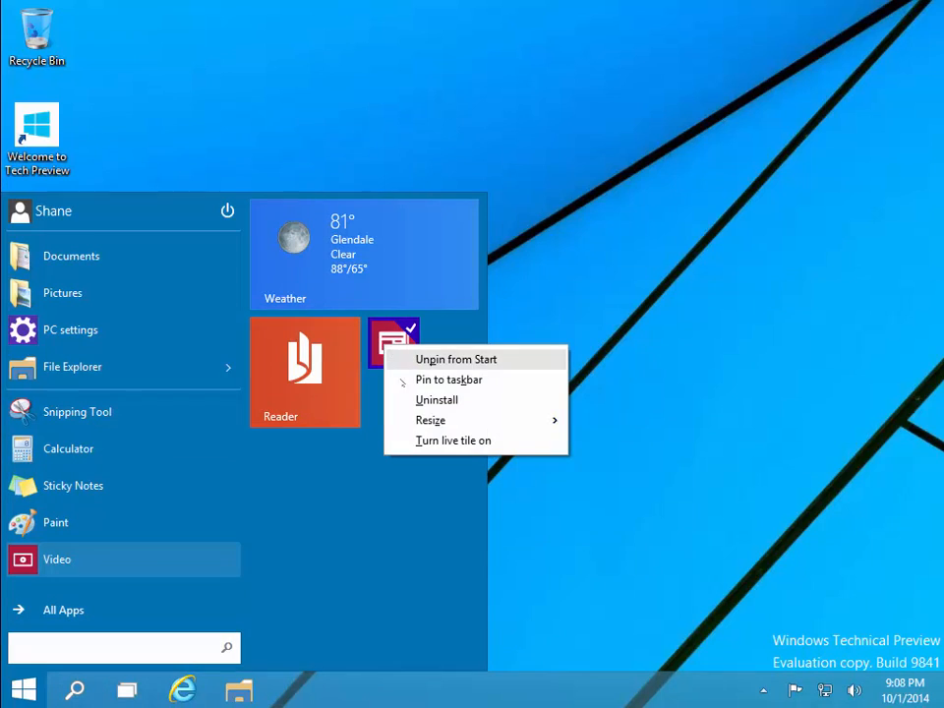
{"action": "mouse_move", "coordinate": [448, 421]}
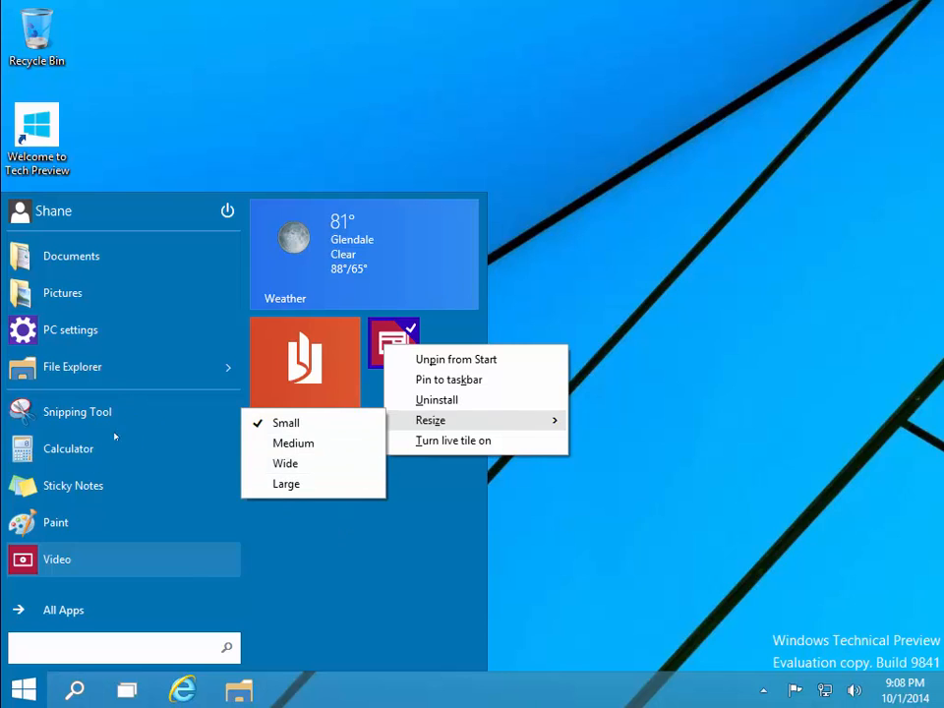
{"action": "left_click", "coordinate": [342, 551]}
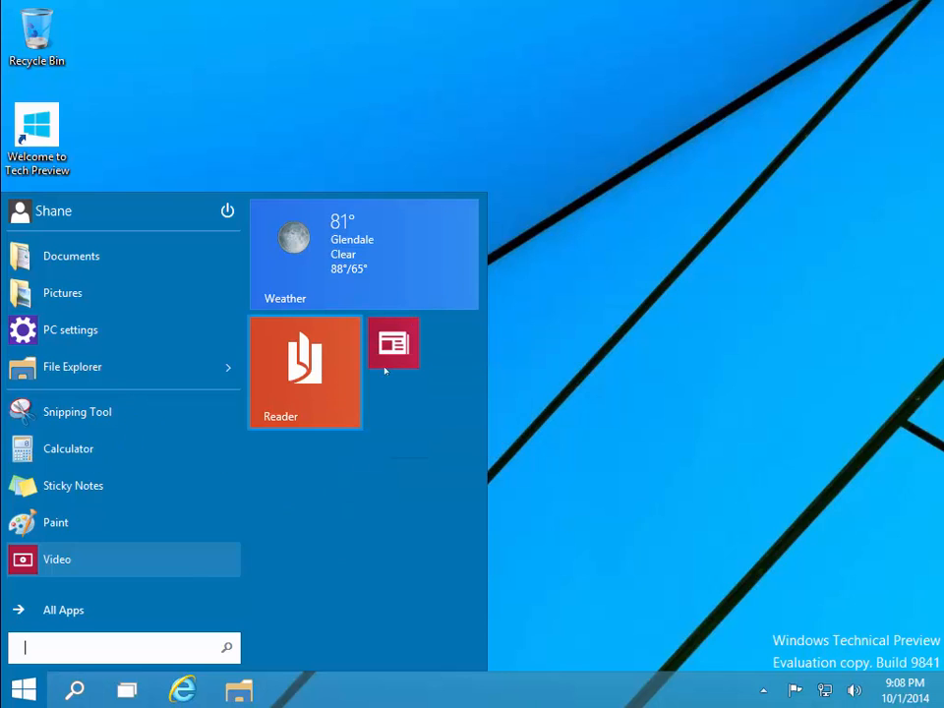
{"action": "right_click", "coordinate": [328, 358]}
{"action": "mouse_move", "coordinate": [373, 442]}
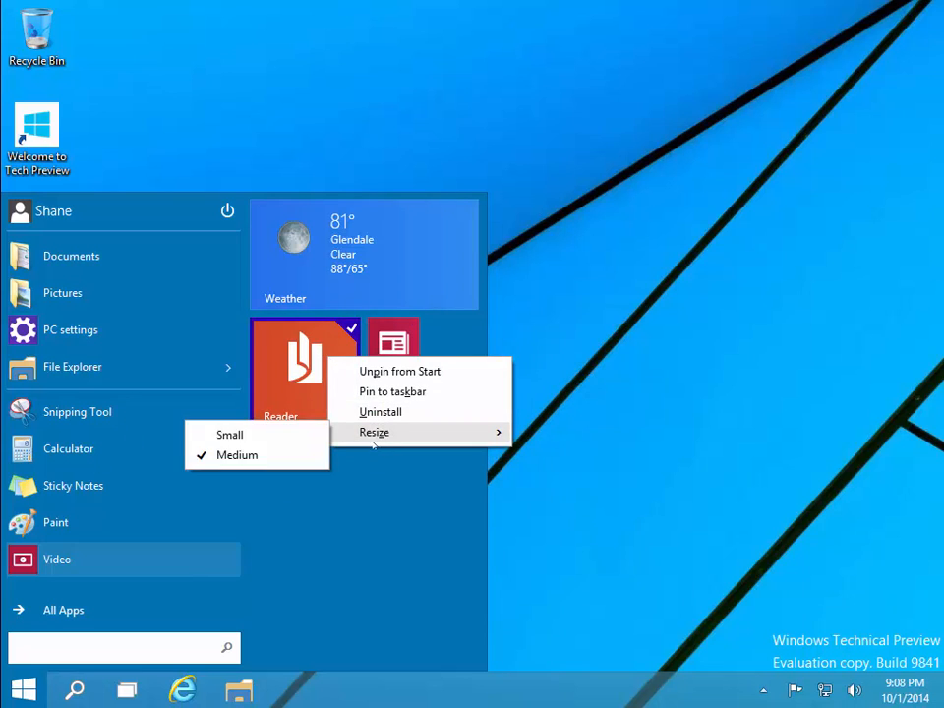
{"action": "left_click", "coordinate": [246, 435]}
{"action": "right_click", "coordinate": [378, 247]}
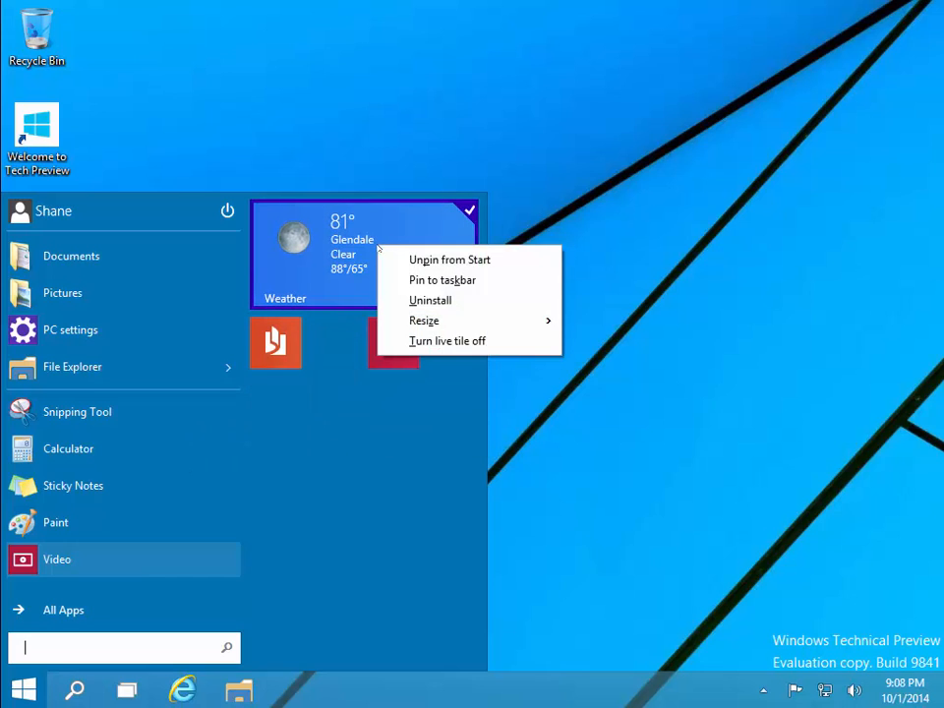
{"action": "mouse_move", "coordinate": [476, 325]}
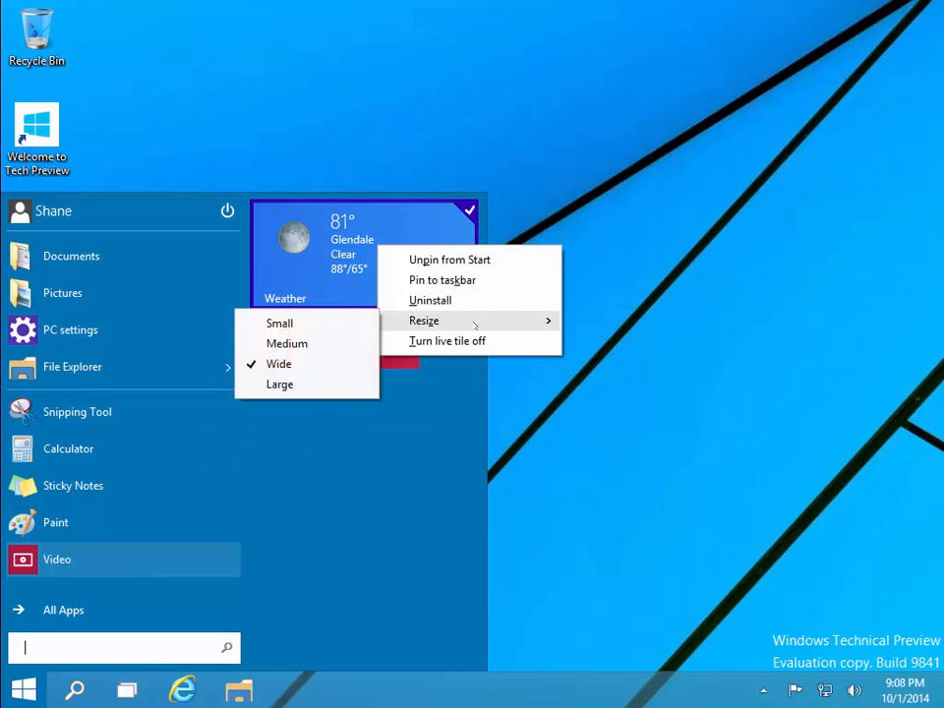
{"action": "left_click", "coordinate": [336, 331]}
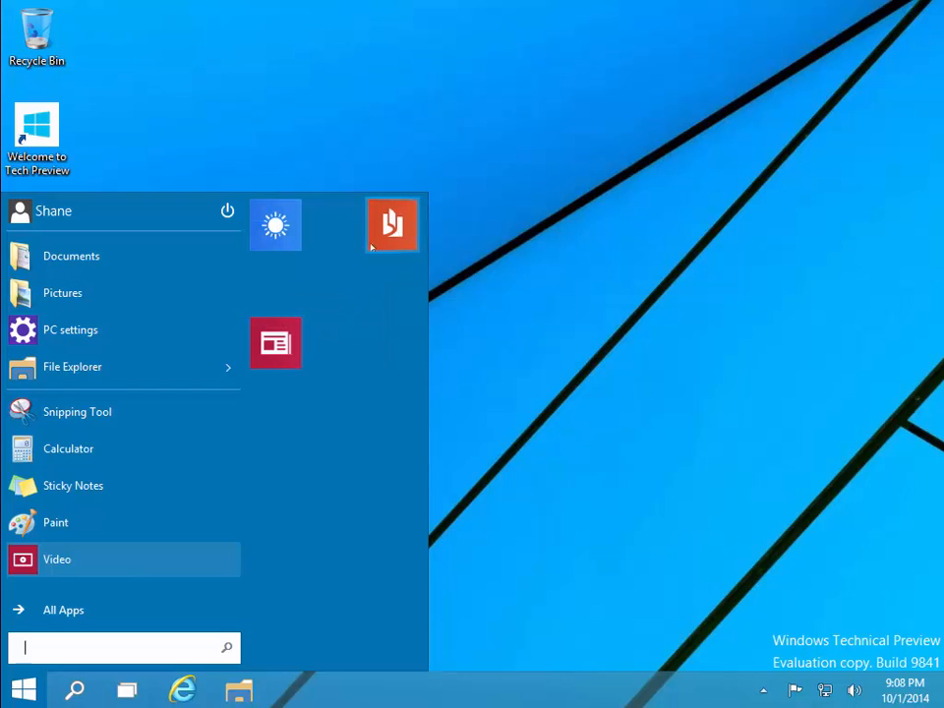
Step: Rearrange the small Start menu tiles compactly, with News first, Weather beside it and Reader below News
{"action": "left_click_drag", "start_coordinate": [394, 222], "coordinate": [281, 287]}
{"action": "left_click_drag", "start_coordinate": [345, 248], "coordinate": [255, 297]}
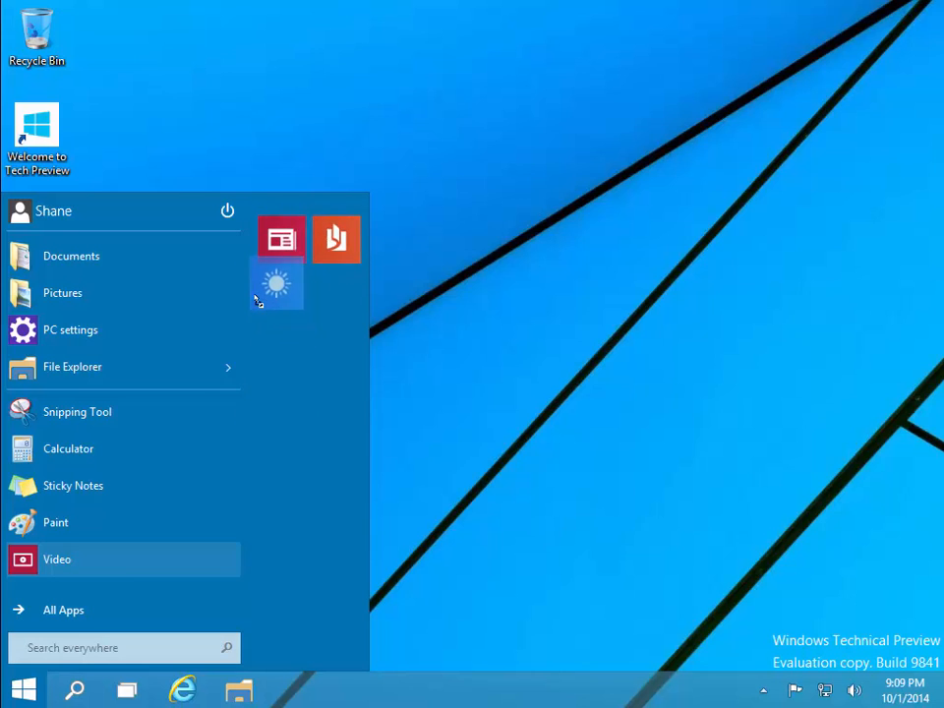
{"action": "left_click_drag", "start_coordinate": [319, 239], "coordinate": [270, 375]}
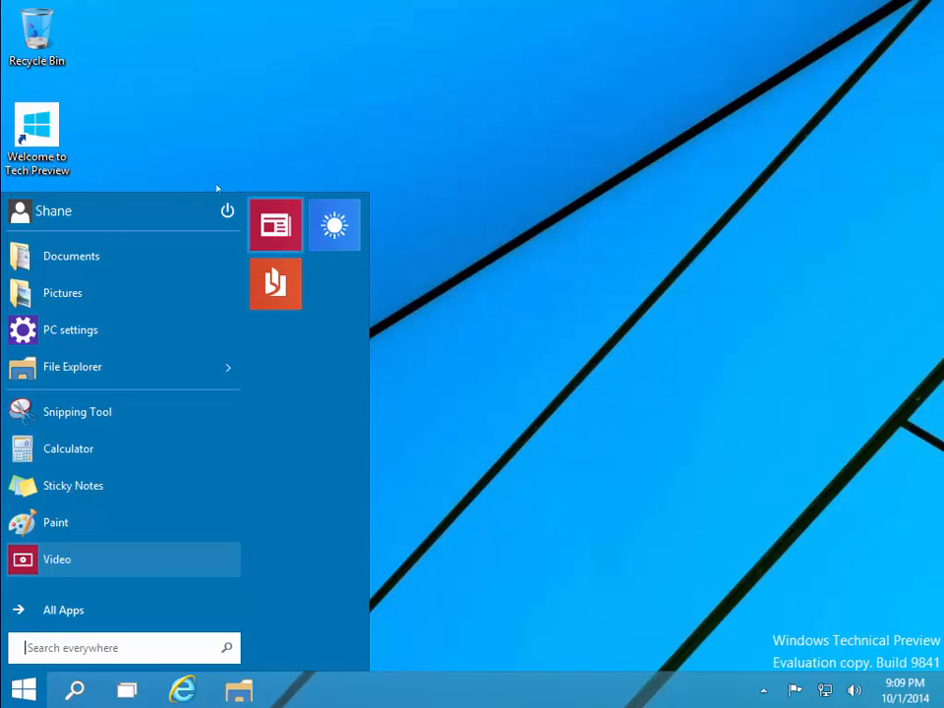
Step: Open the Start menu's personalization to view the taskbar and window border colors, and cancel it
{"action": "left_click", "coordinate": [308, 407]}
{"action": "right_click", "coordinate": [308, 408]}
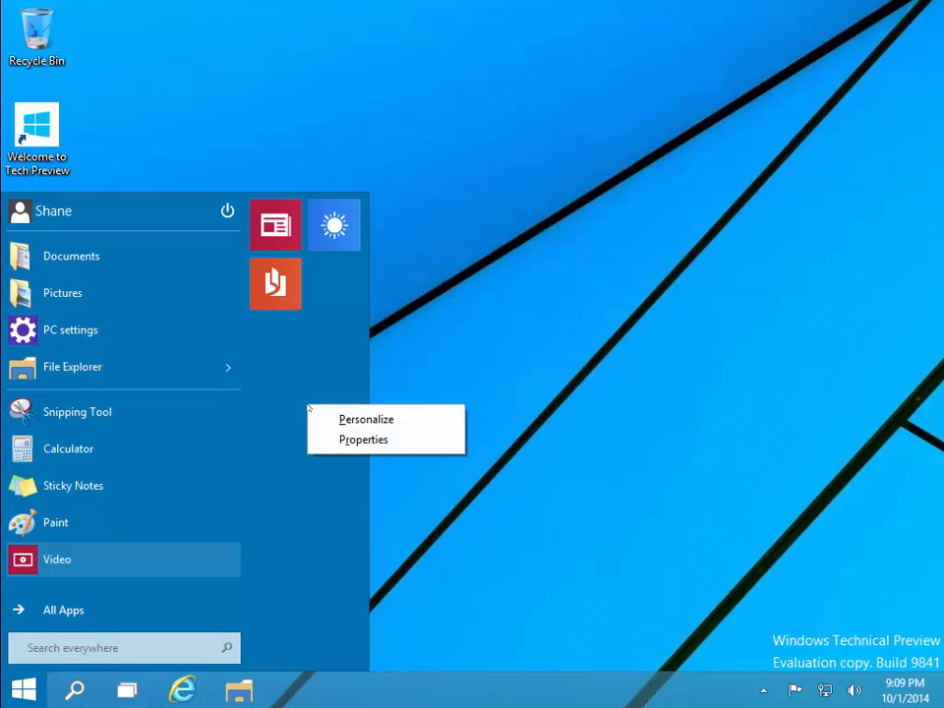
{"action": "left_click", "coordinate": [345, 419]}
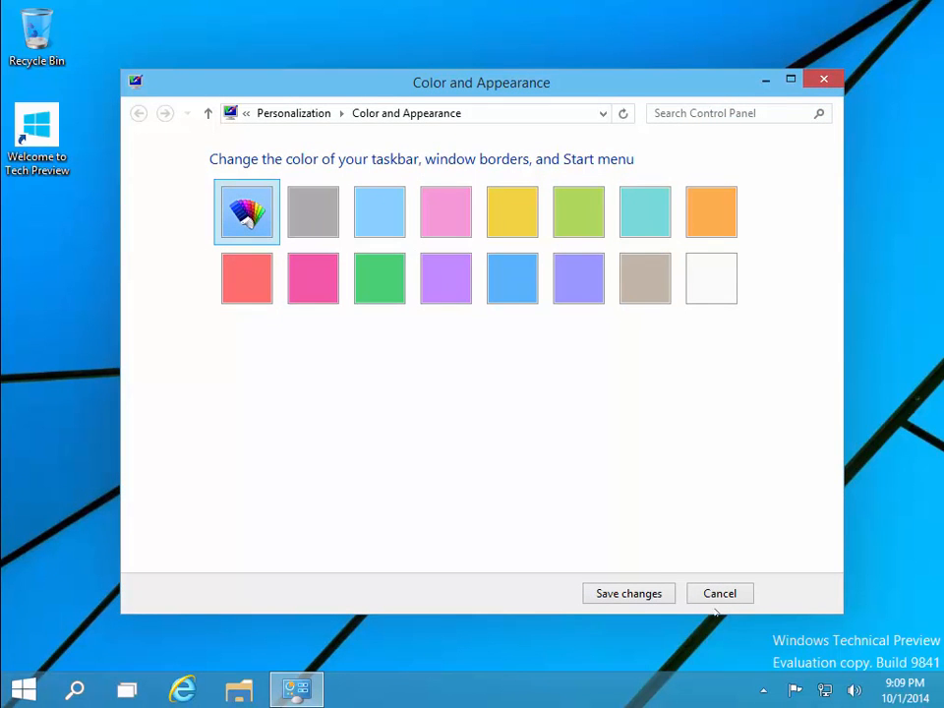
{"action": "left_click", "coordinate": [719, 593]}
Step: Unpin the Reader, News and Weather tiles from the Start menu
{"action": "left_click", "coordinate": [39, 683]}
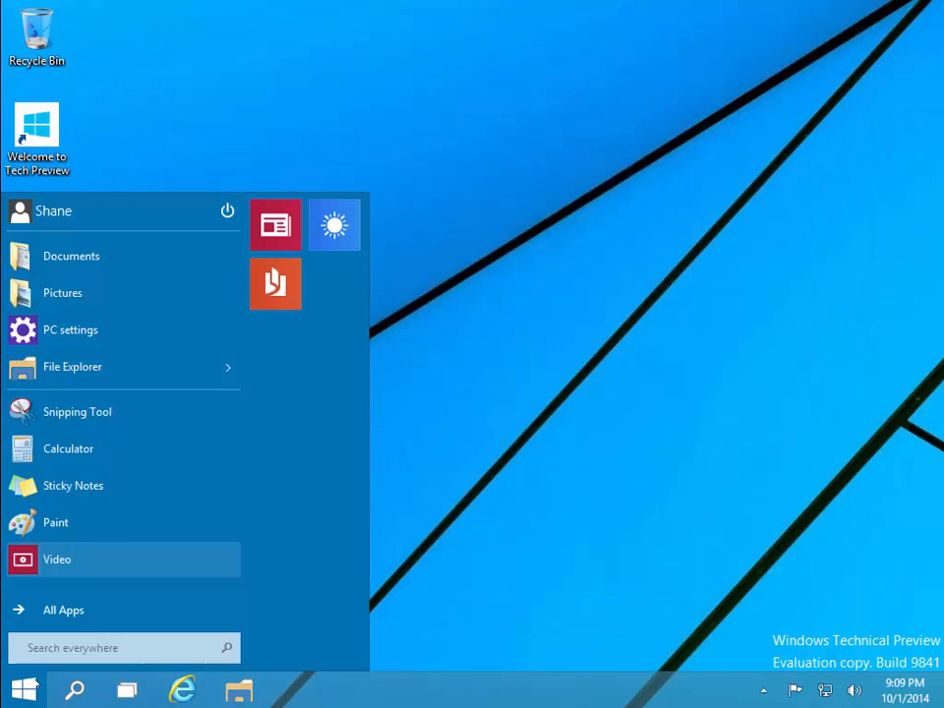
{"action": "right_click", "coordinate": [287, 376]}
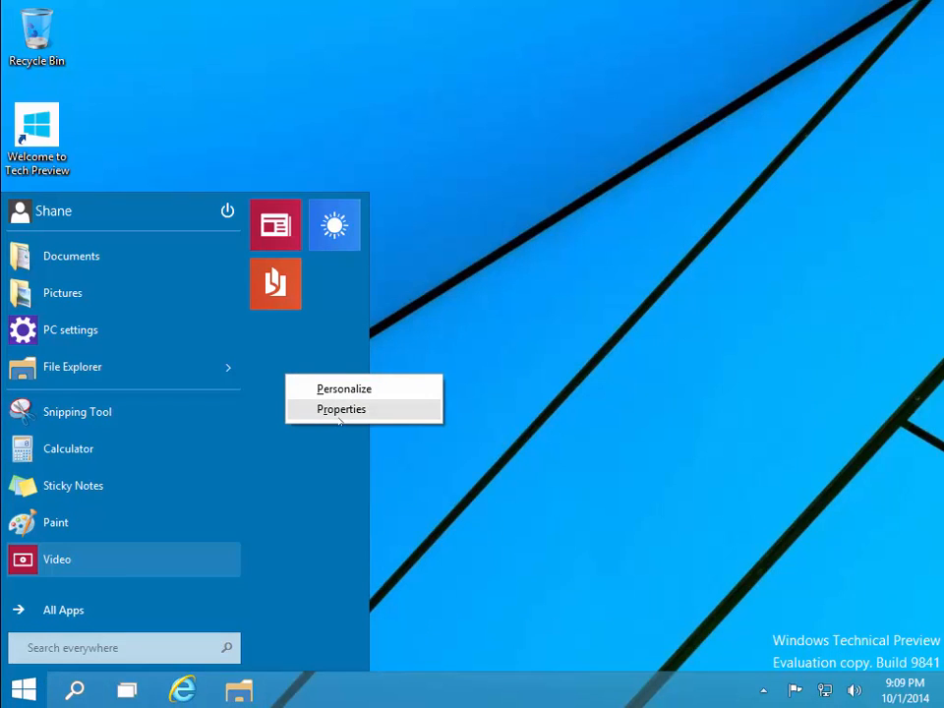
{"action": "right_click", "coordinate": [295, 281]}
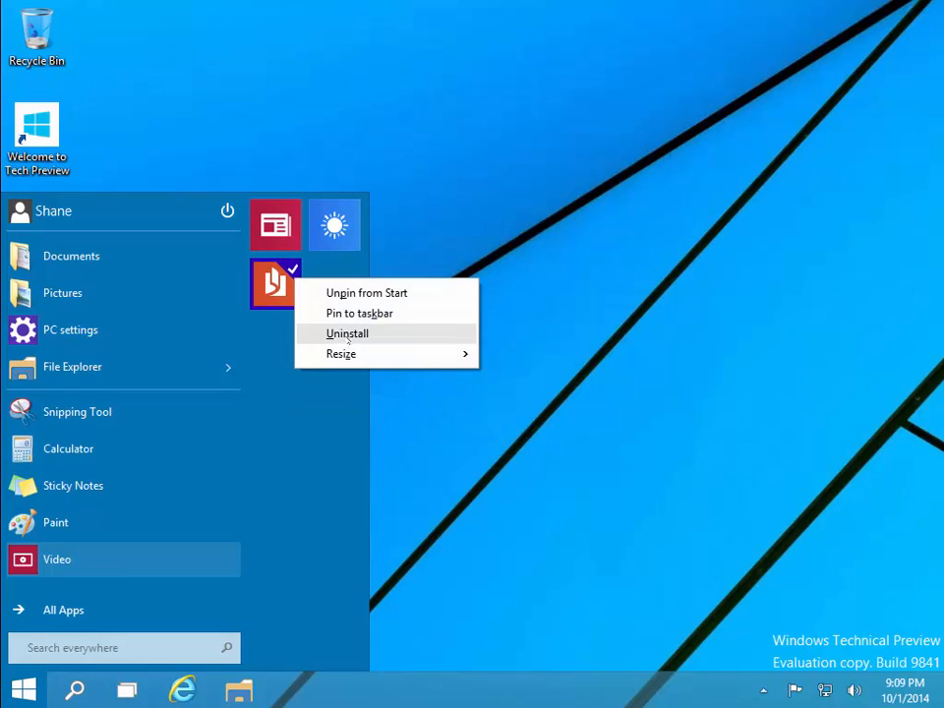
{"action": "left_click", "coordinate": [354, 293]}
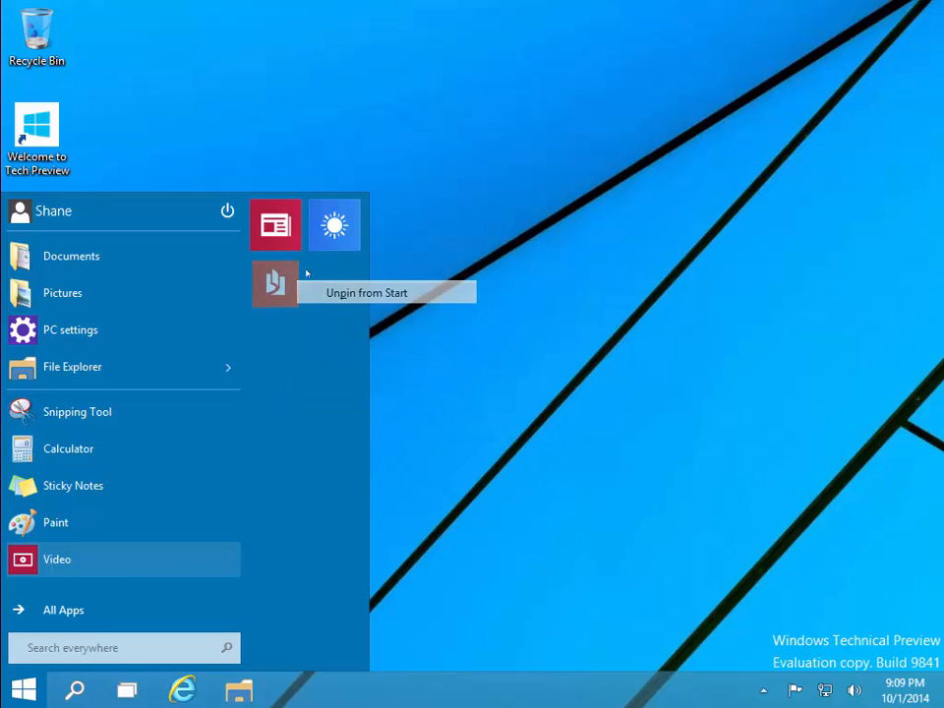
{"action": "right_click", "coordinate": [259, 228]}
{"action": "left_click", "coordinate": [324, 240]}
{"action": "right_click", "coordinate": [279, 226]}
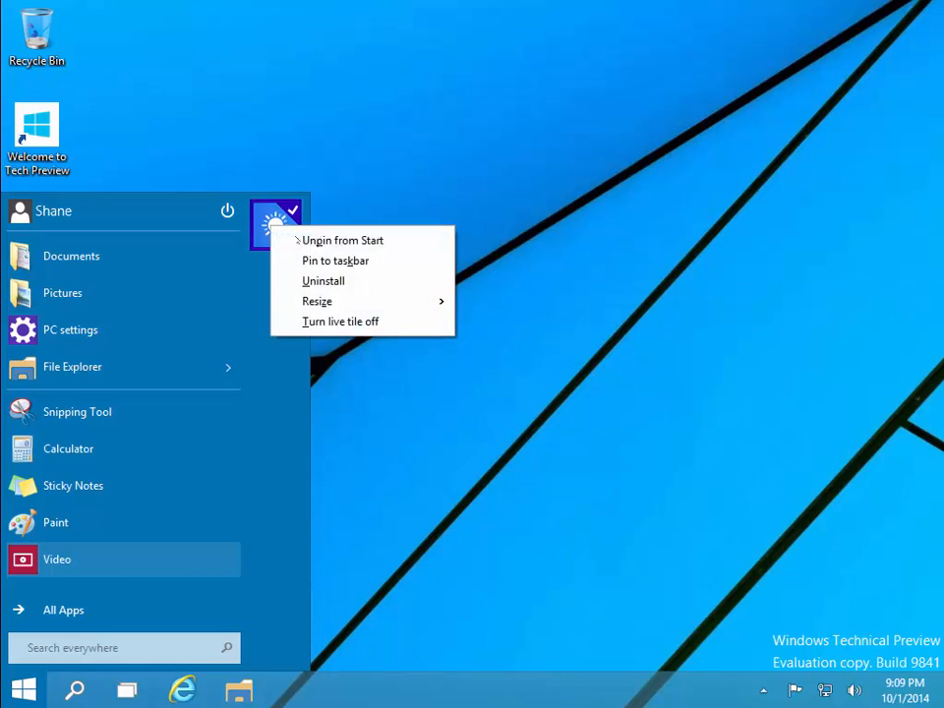
{"action": "left_click", "coordinate": [334, 240]}
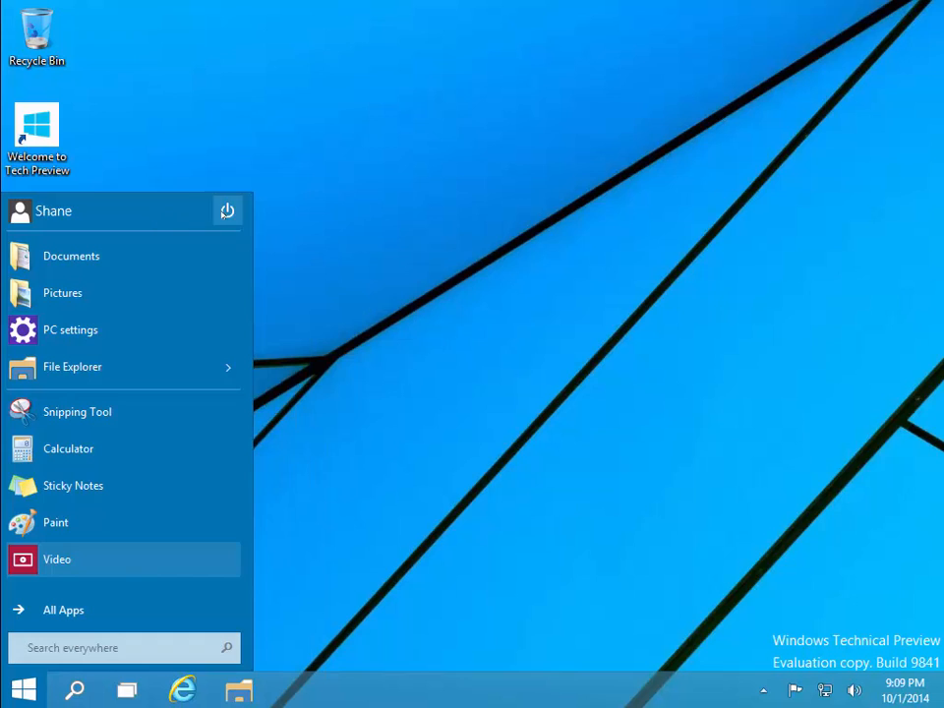
Step: Pin Internet Explorer to Start from the All Apps list, unpin it again and close the Start menu
{"action": "right_click", "coordinate": [113, 256]}
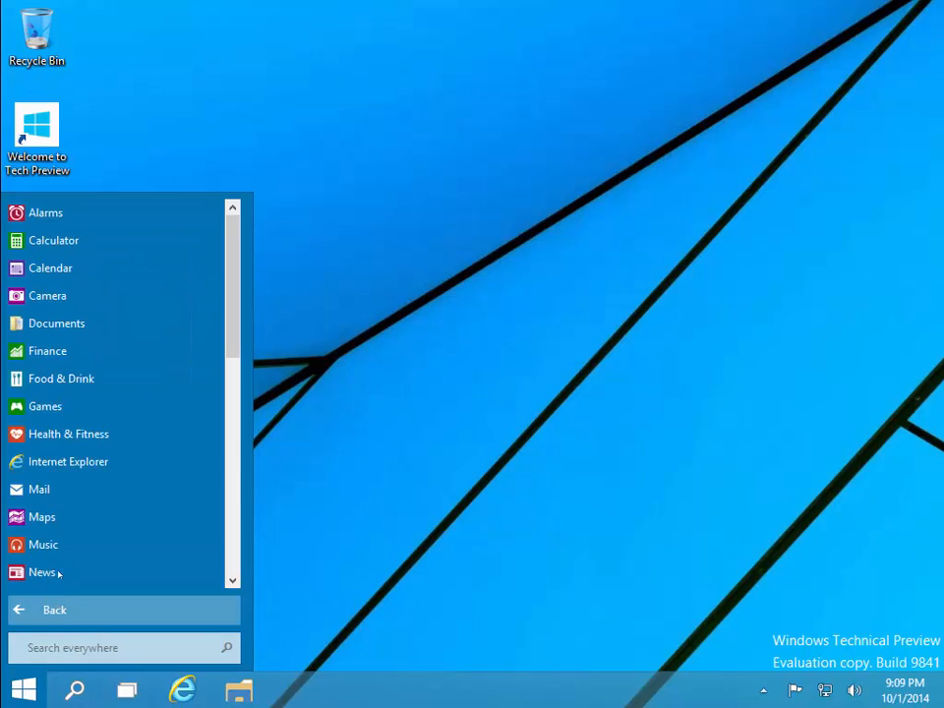
{"action": "right_click", "coordinate": [78, 459]}
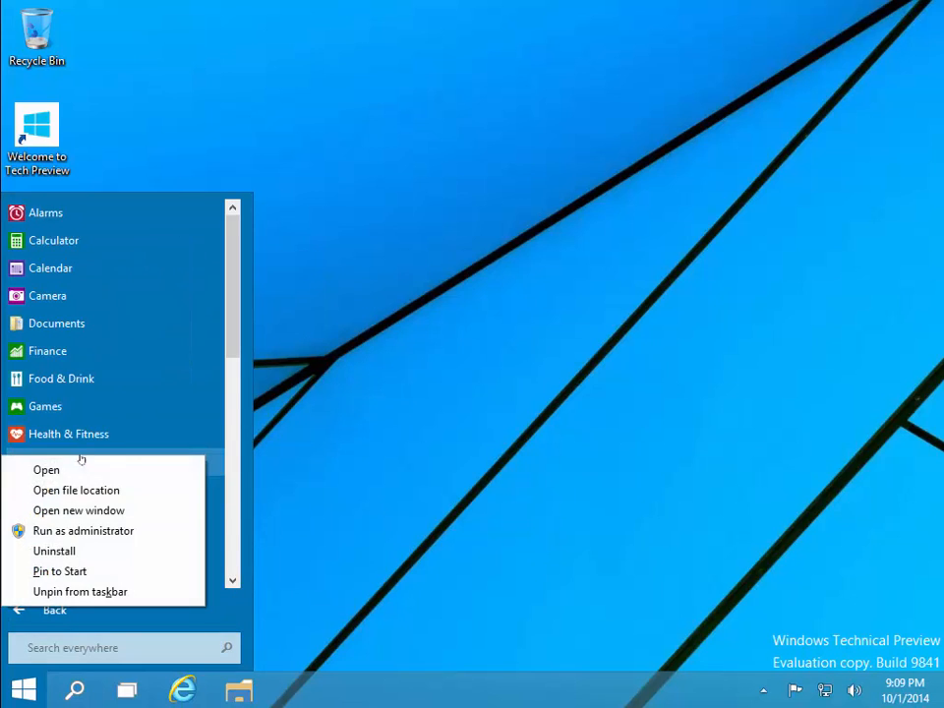
{"action": "left_click", "coordinate": [59, 571]}
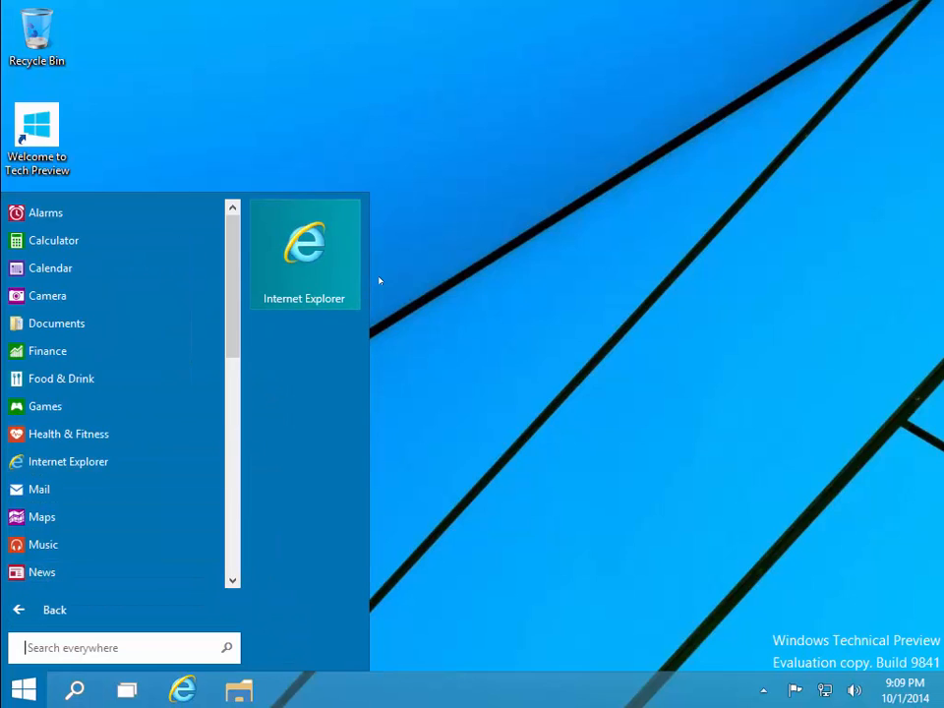
{"action": "right_click", "coordinate": [307, 254]}
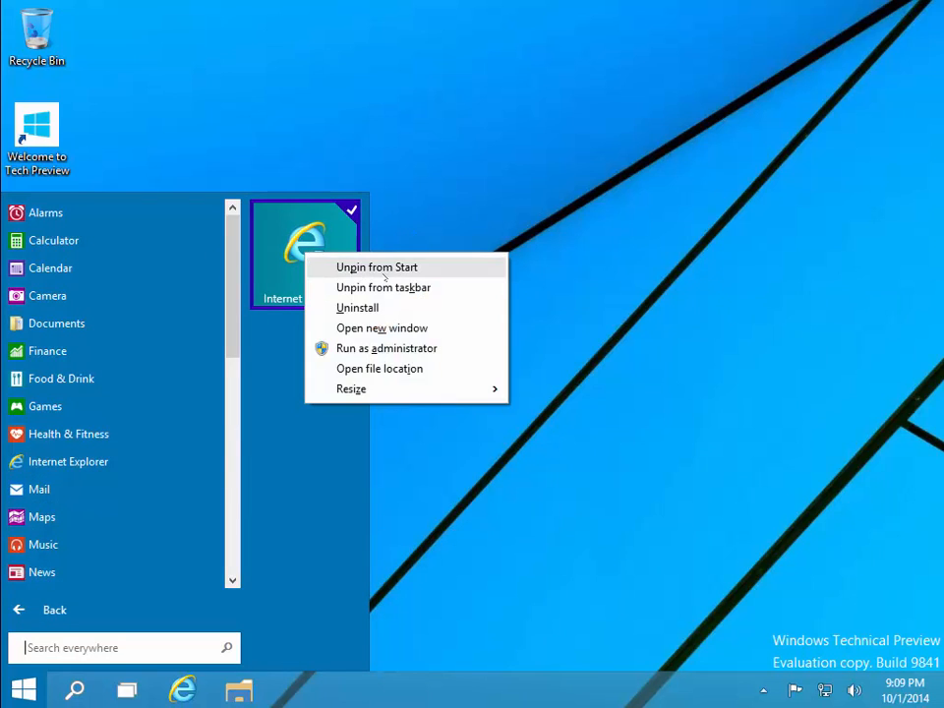
{"action": "left_click", "coordinate": [411, 268]}
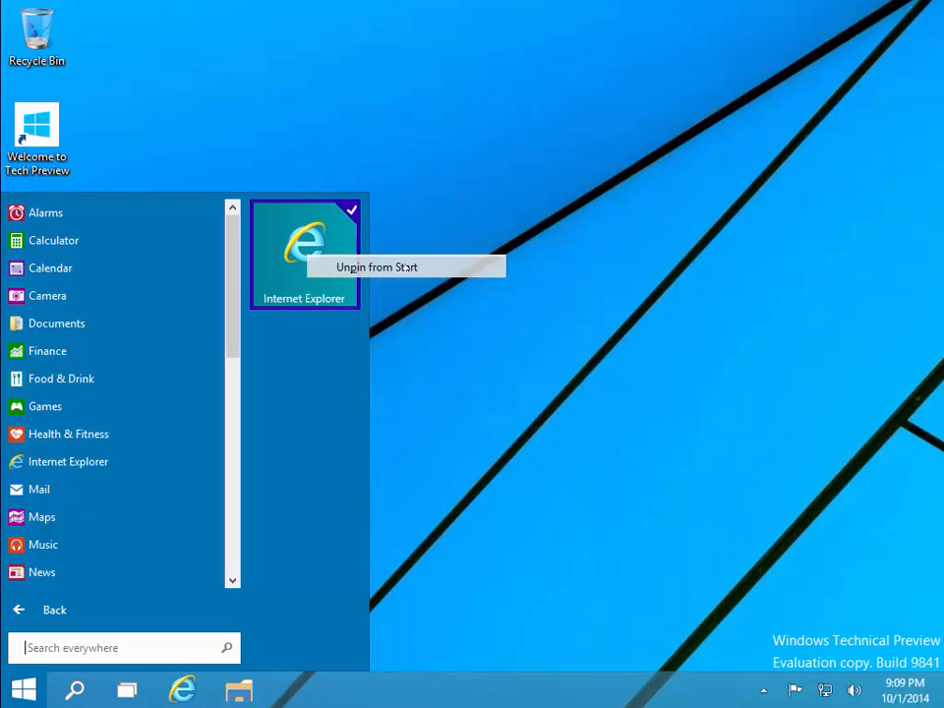
{"action": "left_click", "coordinate": [291, 694]}
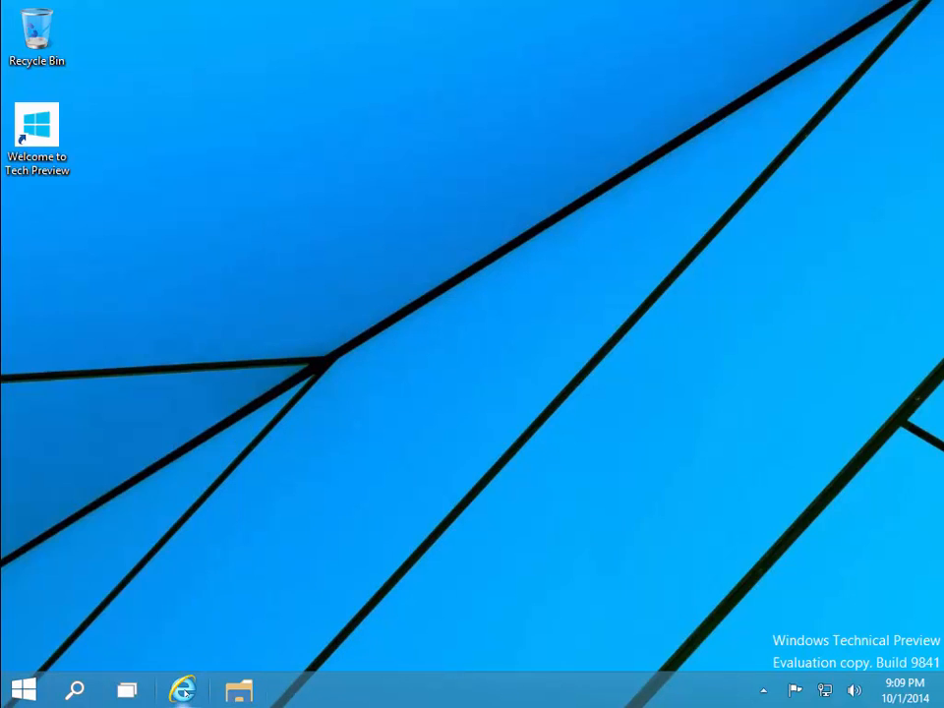
Step: View the taskbar jump lists of Internet Explorer and File Explorer, and dismiss them
{"action": "right_click", "coordinate": [182, 691]}
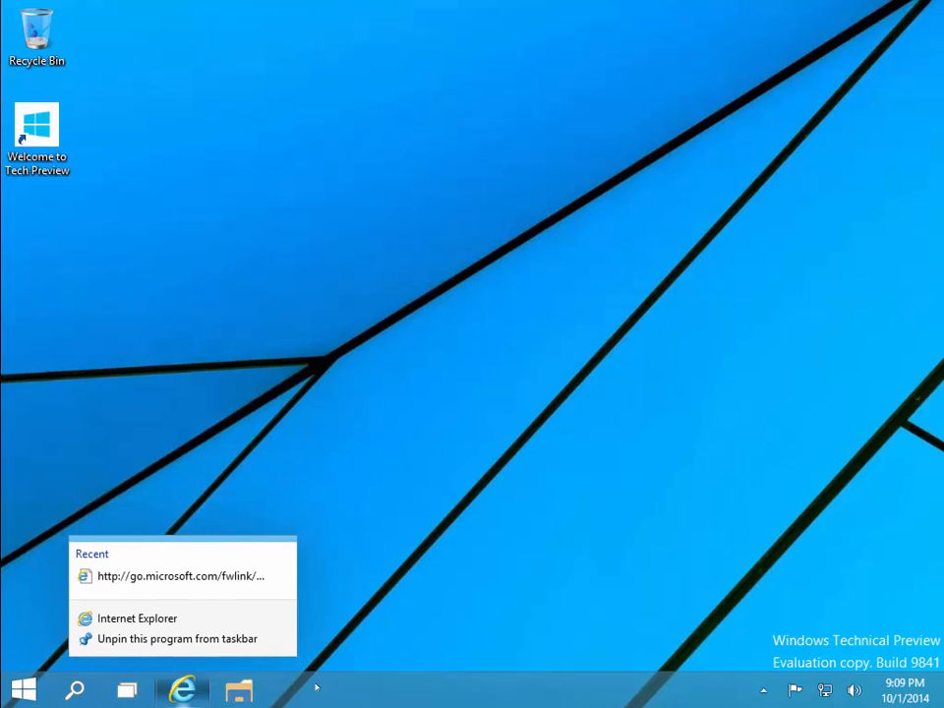
{"action": "left_click", "coordinate": [228, 694]}
{"action": "right_click", "coordinate": [228, 695]}
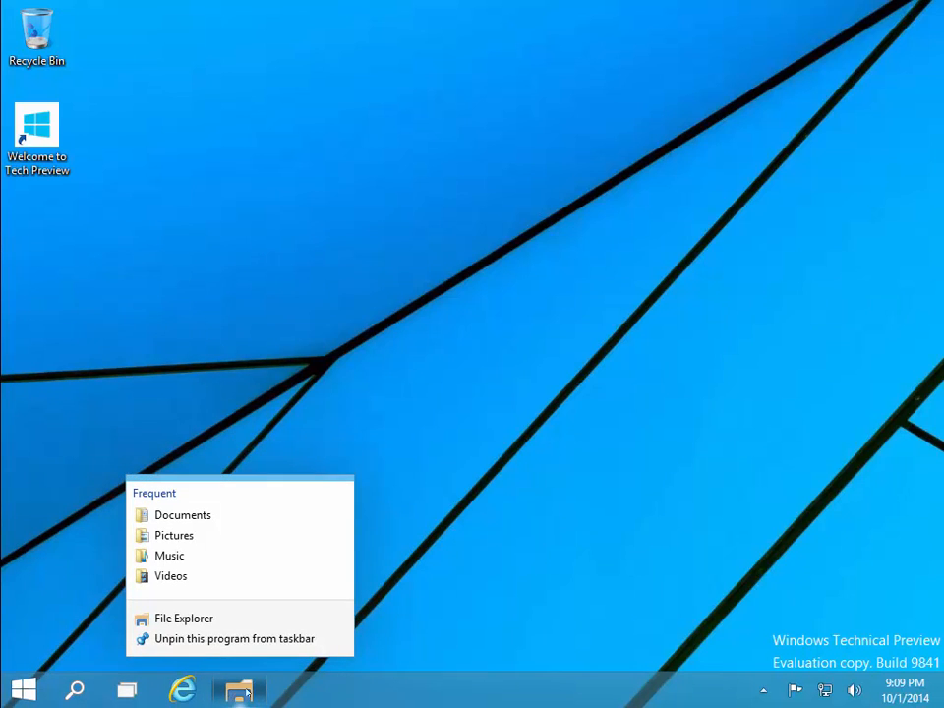
{"action": "left_click", "coordinate": [321, 682]}
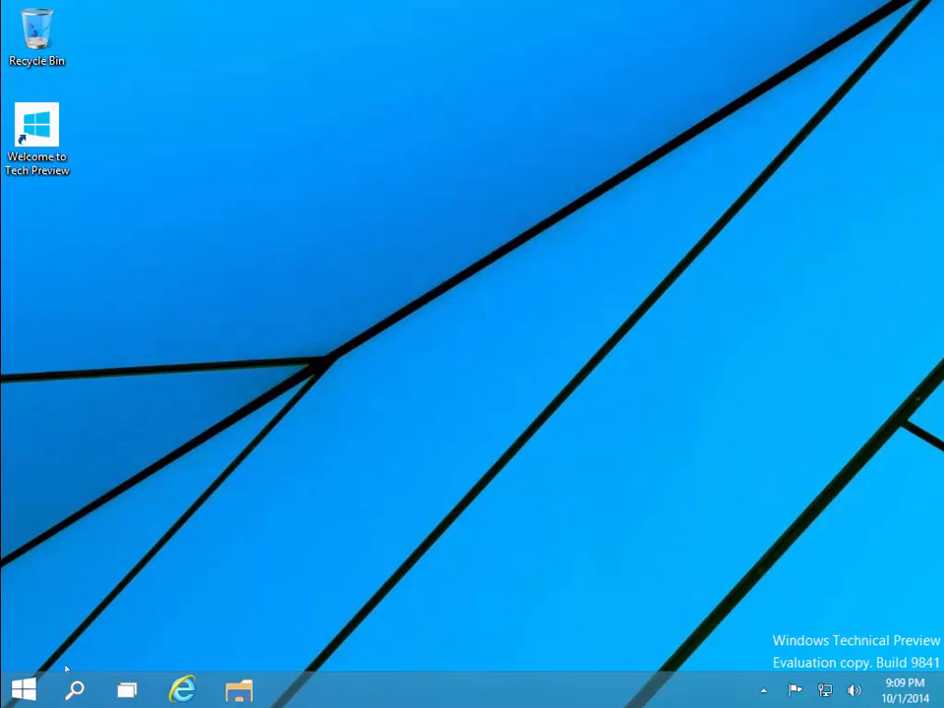
Step: Browse the All Apps list, open the Camera app and allow it to use the location
{"action": "left_click", "coordinate": [22, 690]}
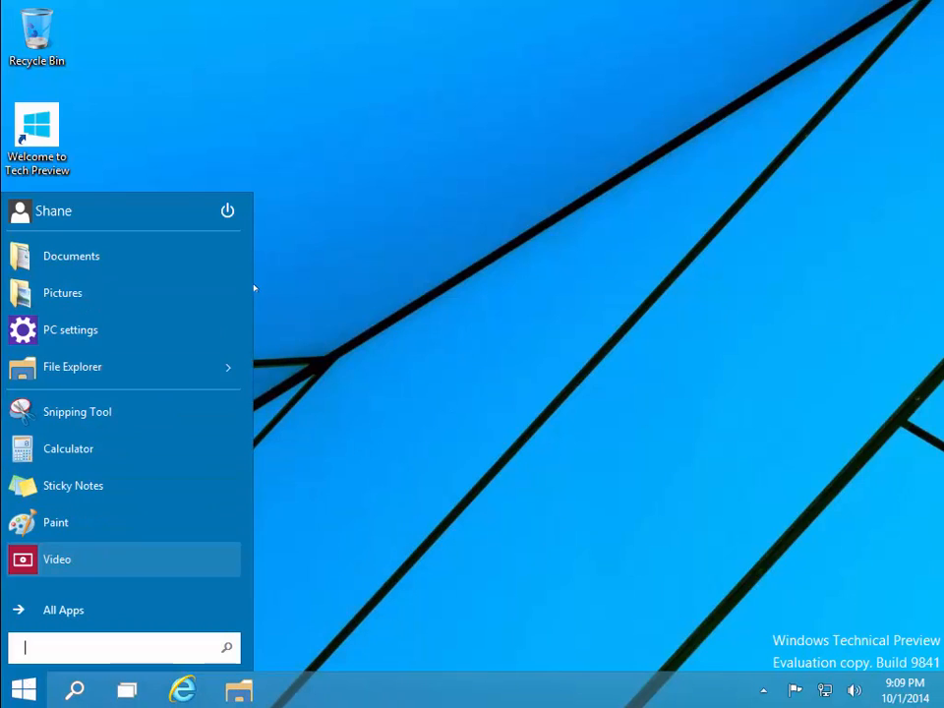
{"action": "left_click", "coordinate": [48, 610]}
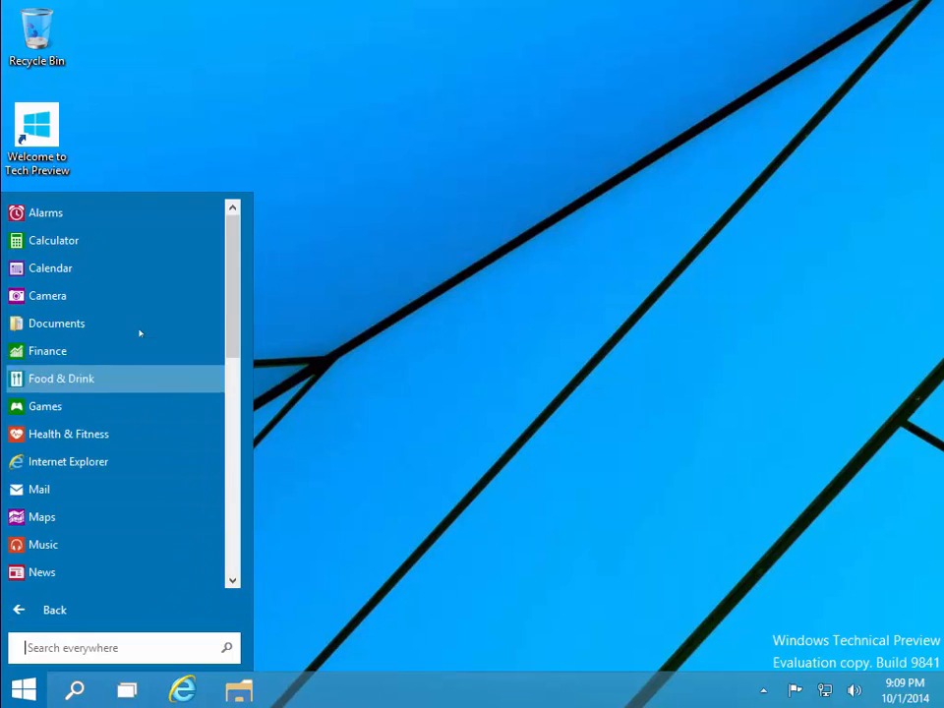
{"action": "left_click_drag", "start_coordinate": [228, 241], "coordinate": [226, 496]}
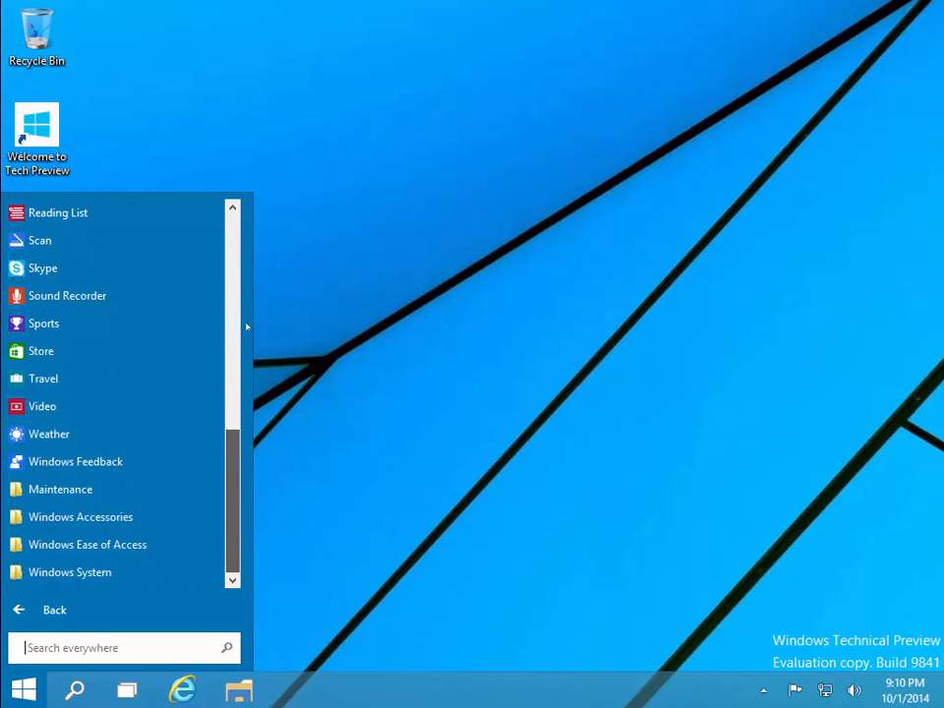
{"action": "scroll", "coordinate": [247, 327], "scroll_direction": "up", "scroll_amount": 7}
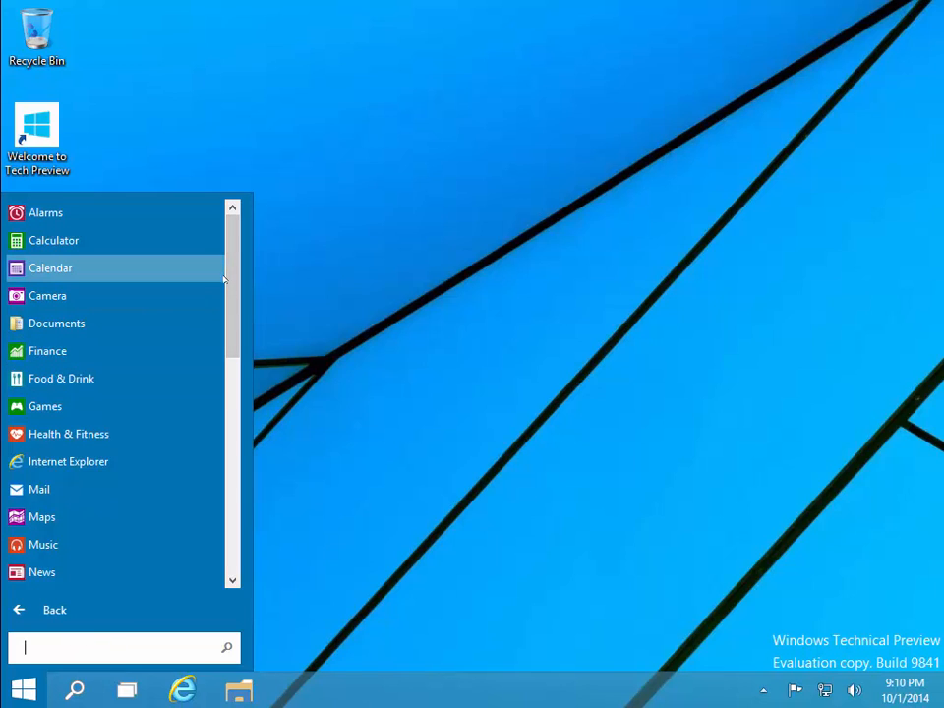
{"action": "left_click", "coordinate": [48, 295]}
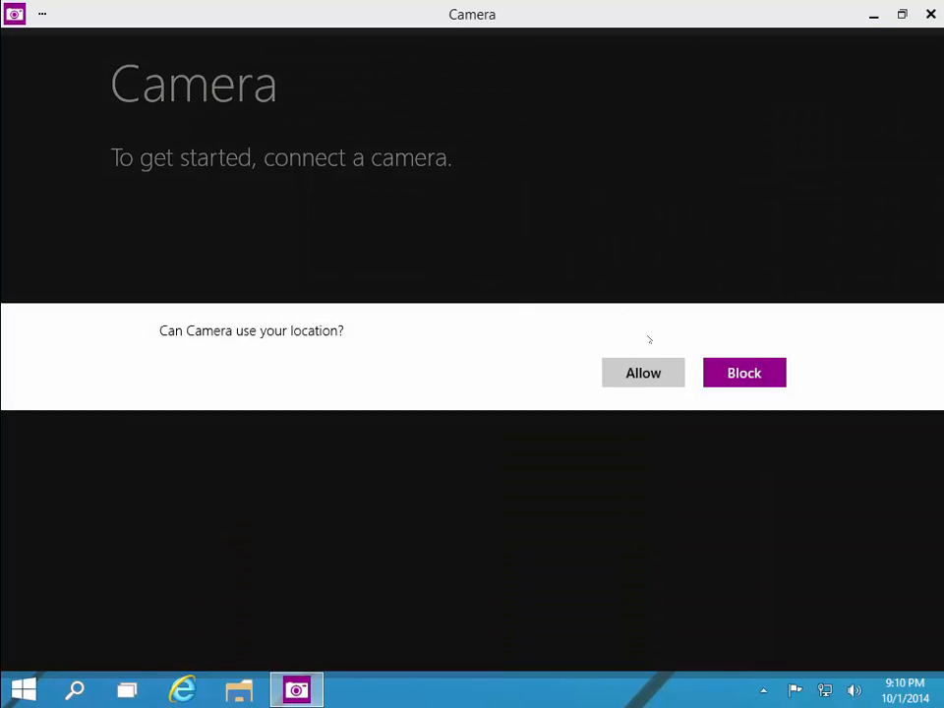
{"action": "left_click", "coordinate": [647, 373]}
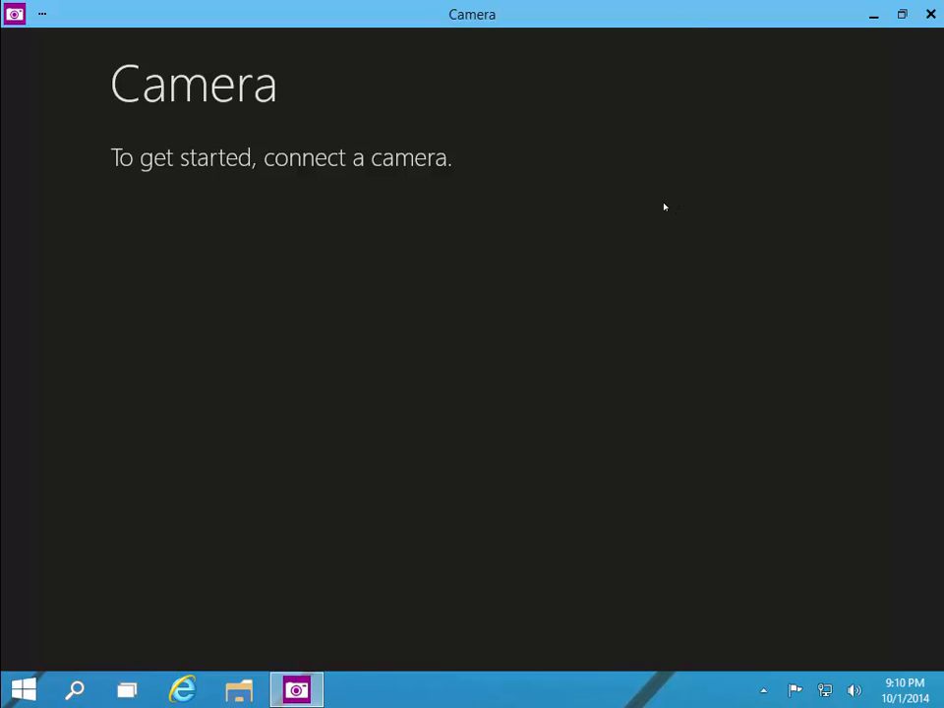
Step: Connect the Microsoft LifeCam HD-3000 to the virtual machine, disconnecting it from the host, and accept the USB device notice
{"action": "left_click", "coordinate": [42, 13]}
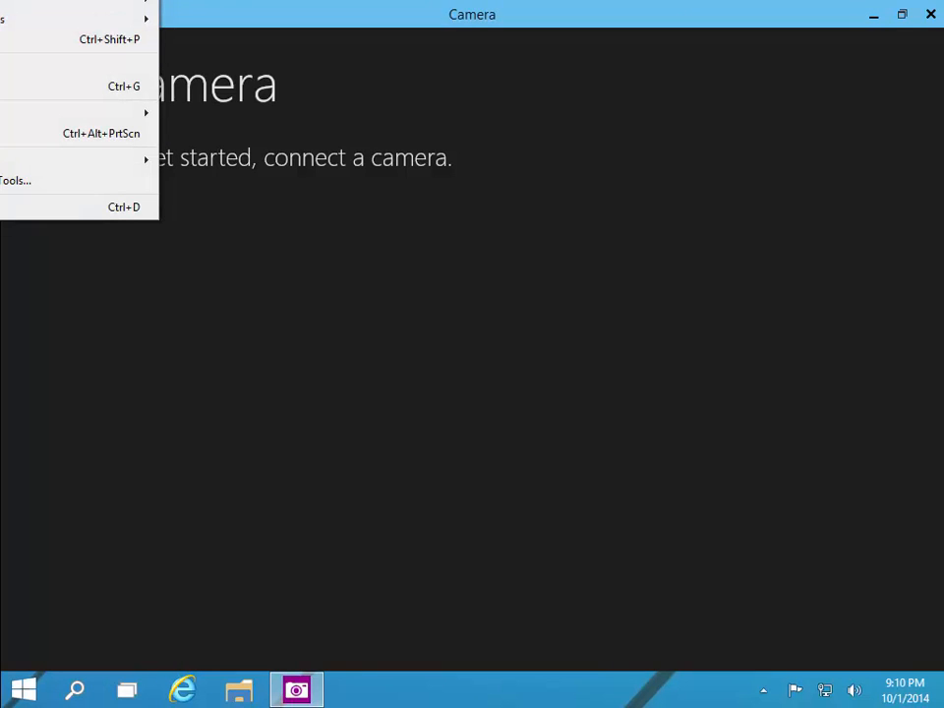
{"action": "mouse_move", "coordinate": [8, 19]}
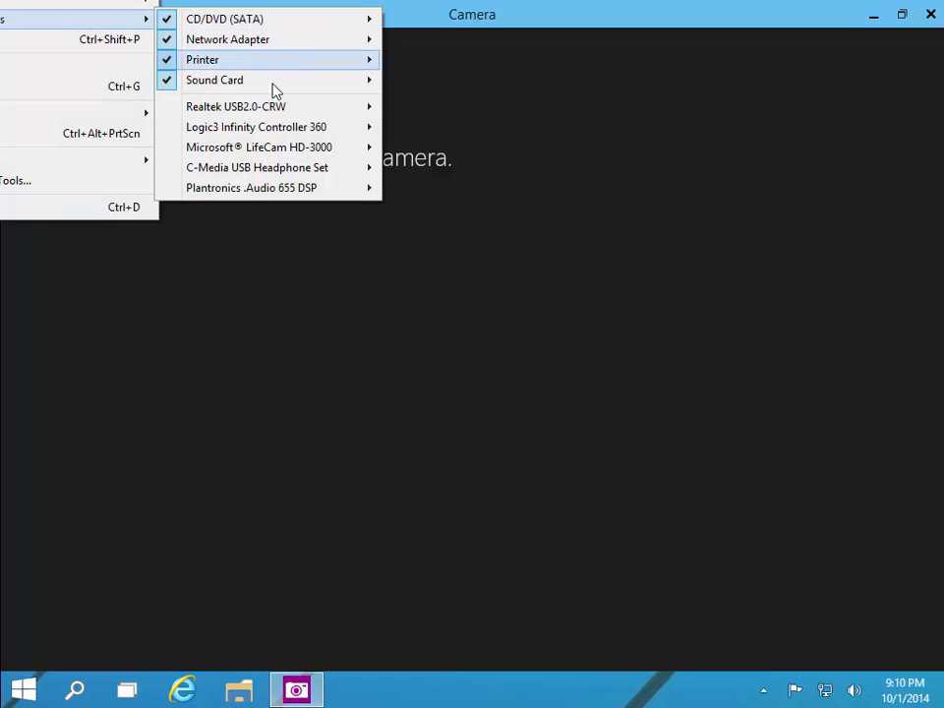
{"action": "mouse_move", "coordinate": [271, 147]}
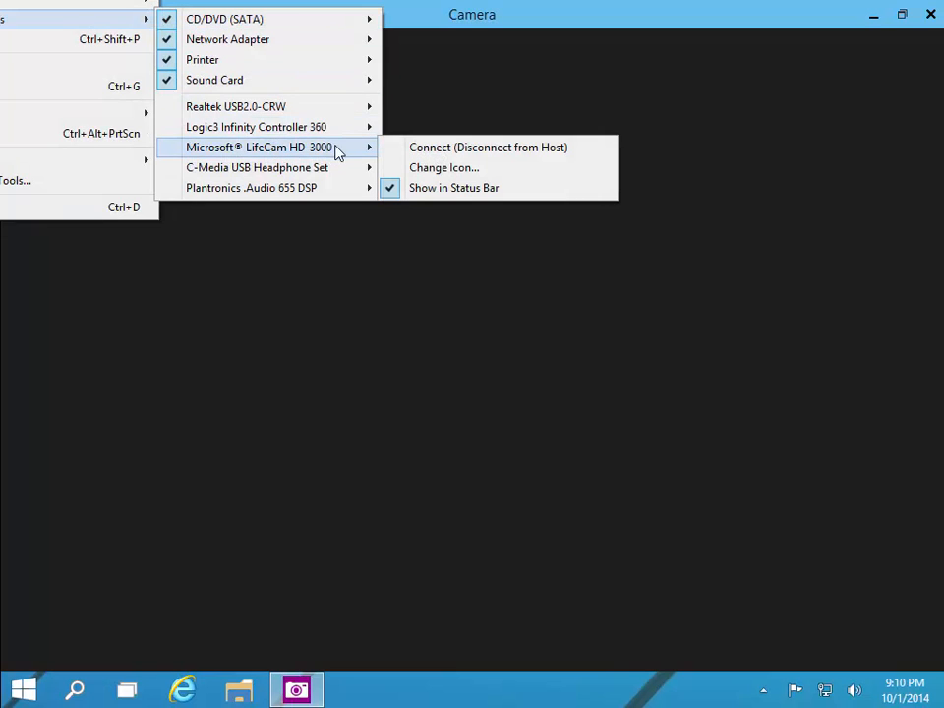
{"action": "left_click", "coordinate": [474, 151]}
{"action": "left_click", "coordinate": [474, 150]}
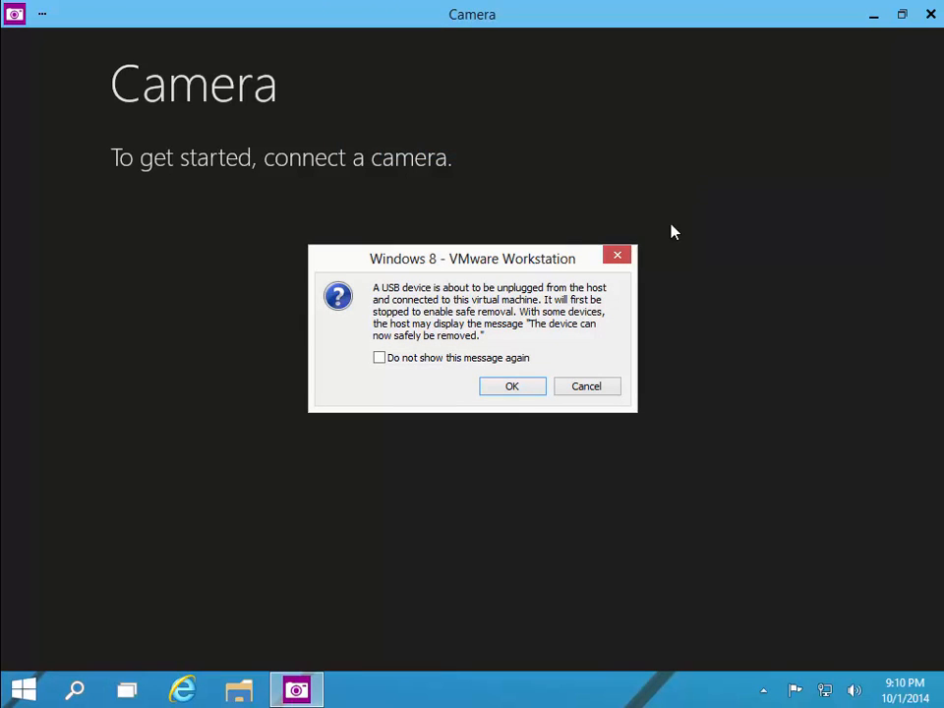
{"action": "left_click", "coordinate": [513, 386]}
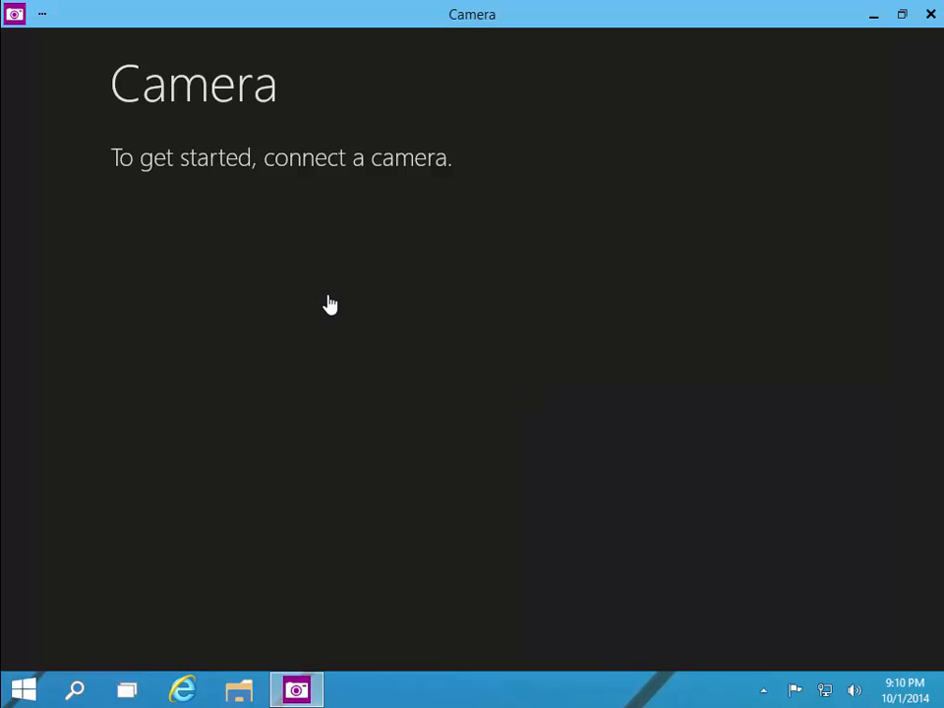
Step: Check the connection options of the Microsoft LifeCam HD-3000 among the virtual machine's removable devices
{"action": "key", "text": "super+c"}
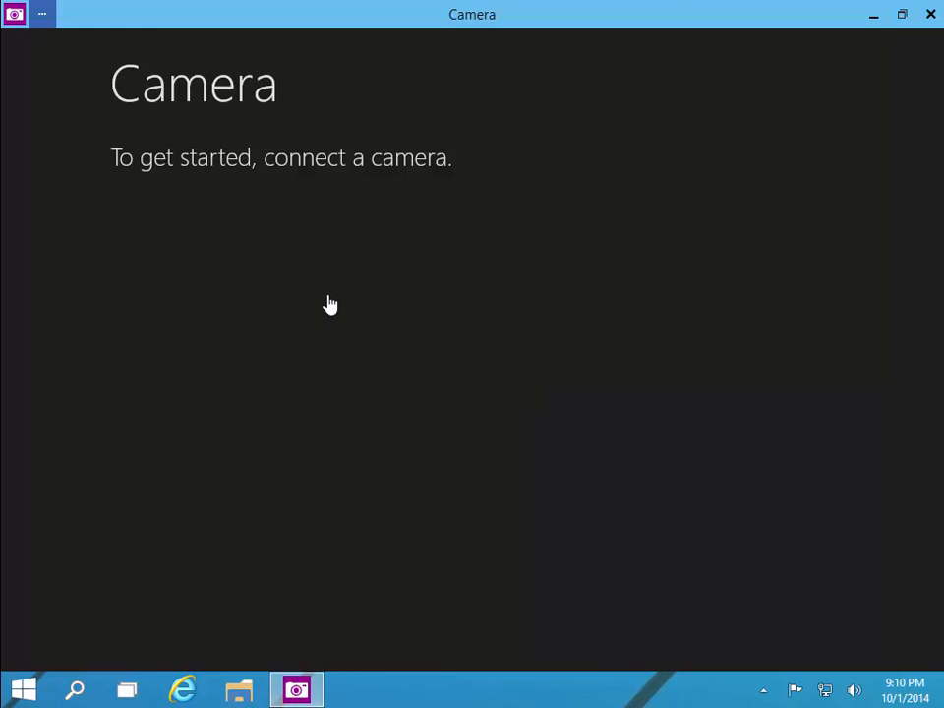
{"action": "key", "text": "Right"}
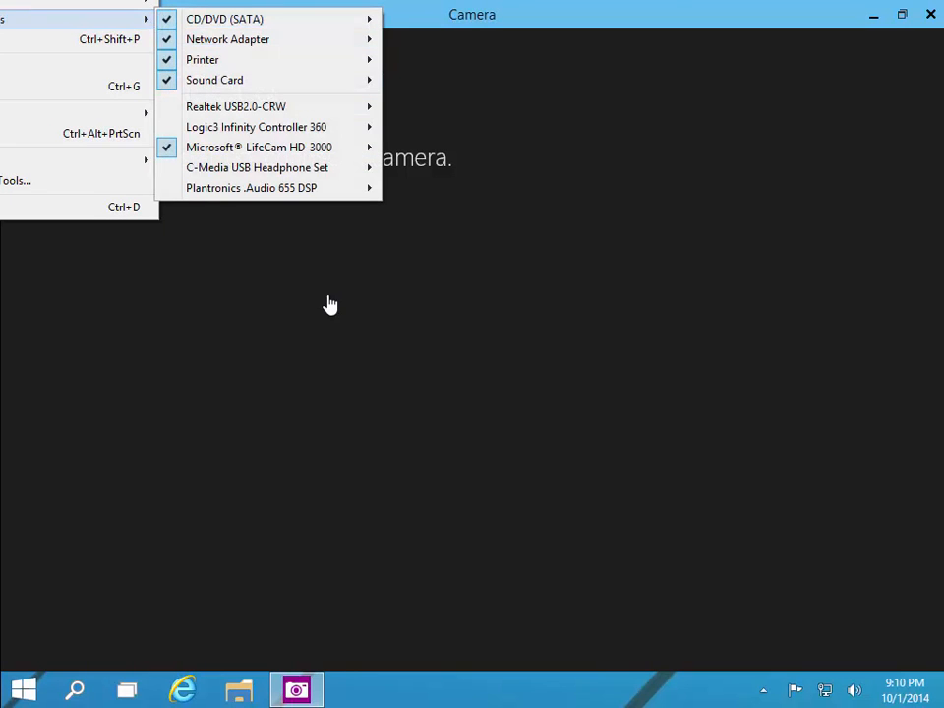
{"action": "key", "text": "Down"}
{"action": "key", "text": "Down"}
{"action": "key", "text": "Down"}
{"action": "key", "text": "Down"}
{"action": "key", "text": "Down"}
{"action": "key", "text": "Down"}
{"action": "key", "text": "Right"}
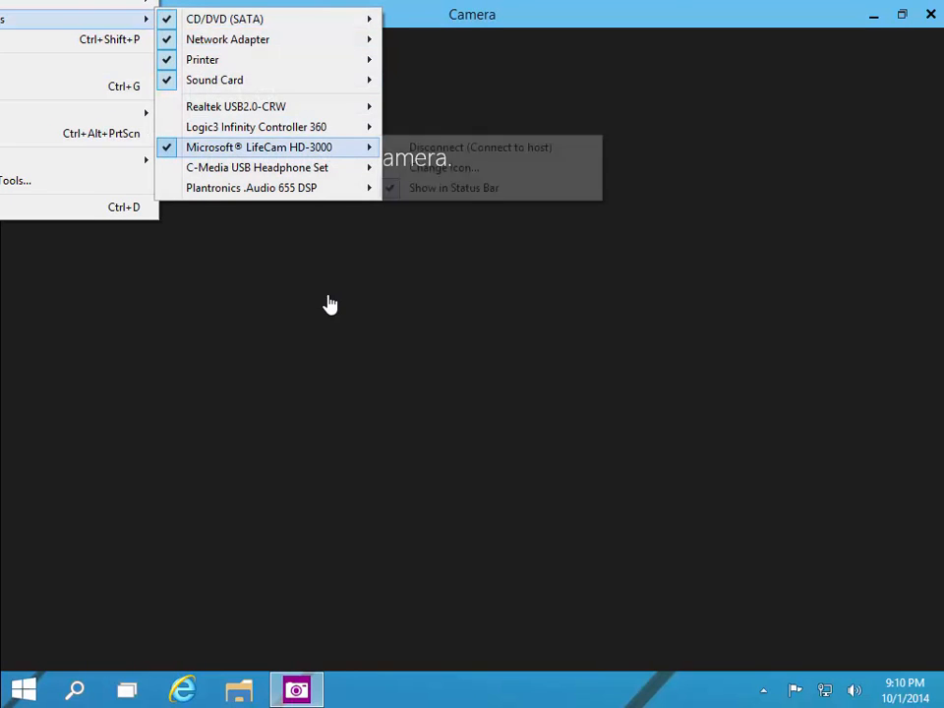
{"action": "key", "text": "Return"}
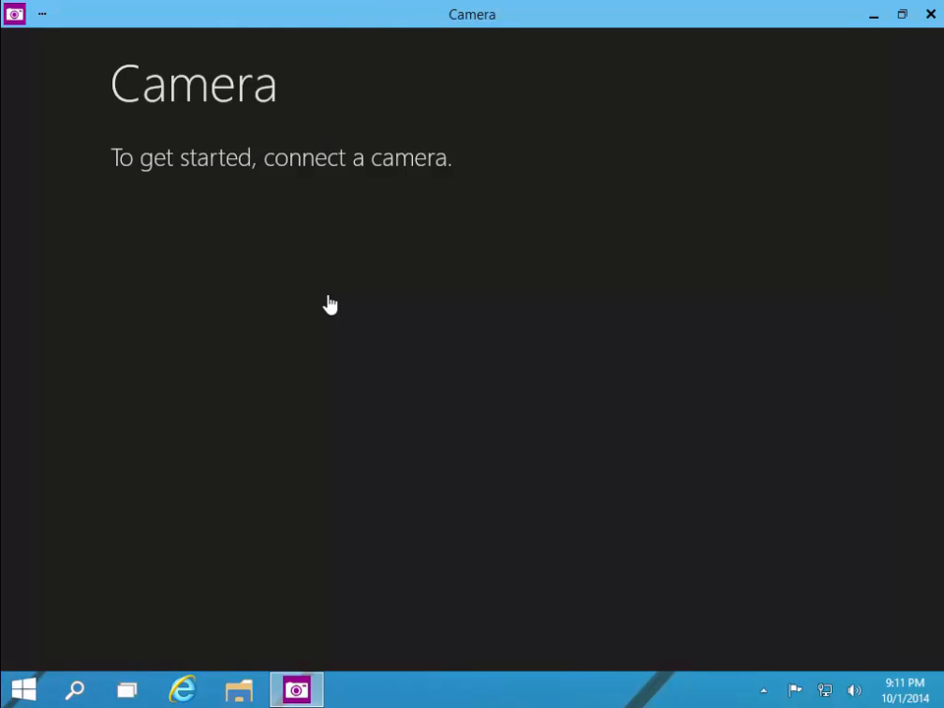
Step: Look through the ejectable devices under Safely Remove Hardware and Eject Media for the webcam, and dismiss the list
{"action": "key", "text": "super+b"}
{"action": "key", "text": "Return"}
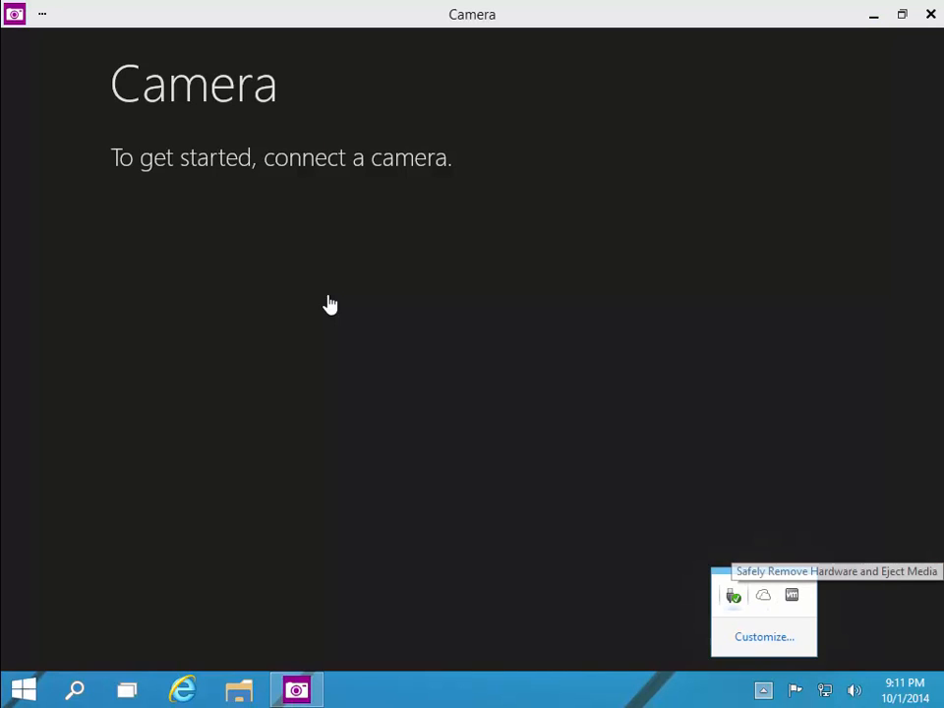
{"action": "key", "text": "Return"}
{"action": "key", "text": "Up"}
{"action": "key", "text": "Up"}
{"action": "key", "text": "Up"}
{"action": "key", "text": "Up"}
{"action": "key", "text": "Up"}
{"action": "key", "text": "Up"}
{"action": "key", "text": "Up"}
{"action": "key", "text": "Up"}
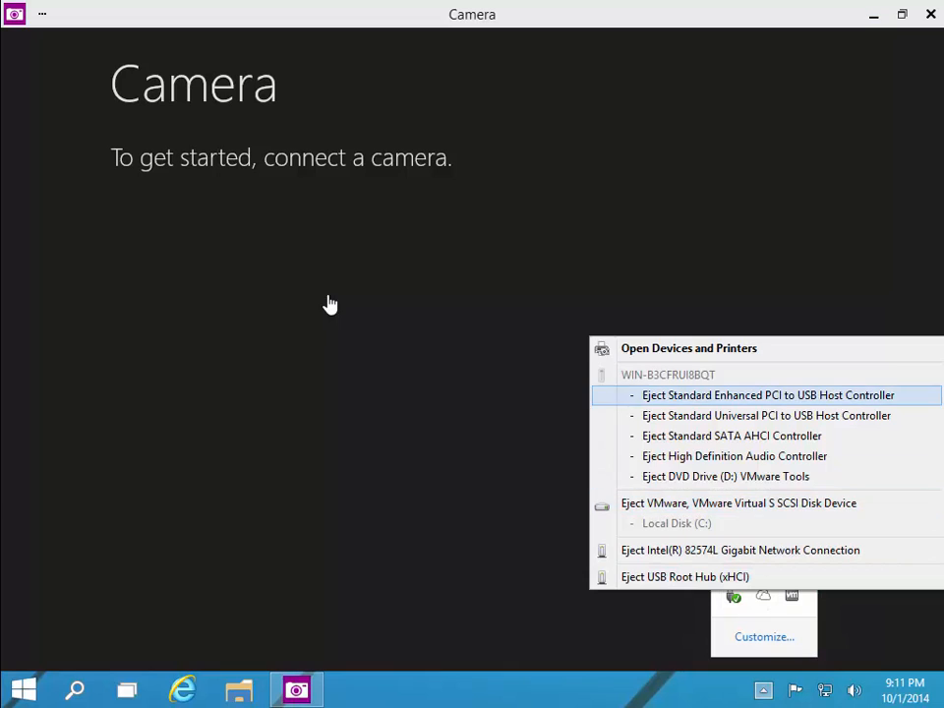
{"action": "key", "text": "Up"}
{"action": "key", "text": "Down"}
{"action": "key", "text": "Up"}
{"action": "key", "text": "Up"}
{"action": "key", "text": "Up"}
{"action": "key", "text": "Up"}
{"action": "key", "text": "Up"}
{"action": "key", "text": "Up"}
{"action": "key", "text": "Up"}
{"action": "key", "text": "Up"}
{"action": "key", "text": "Up"}
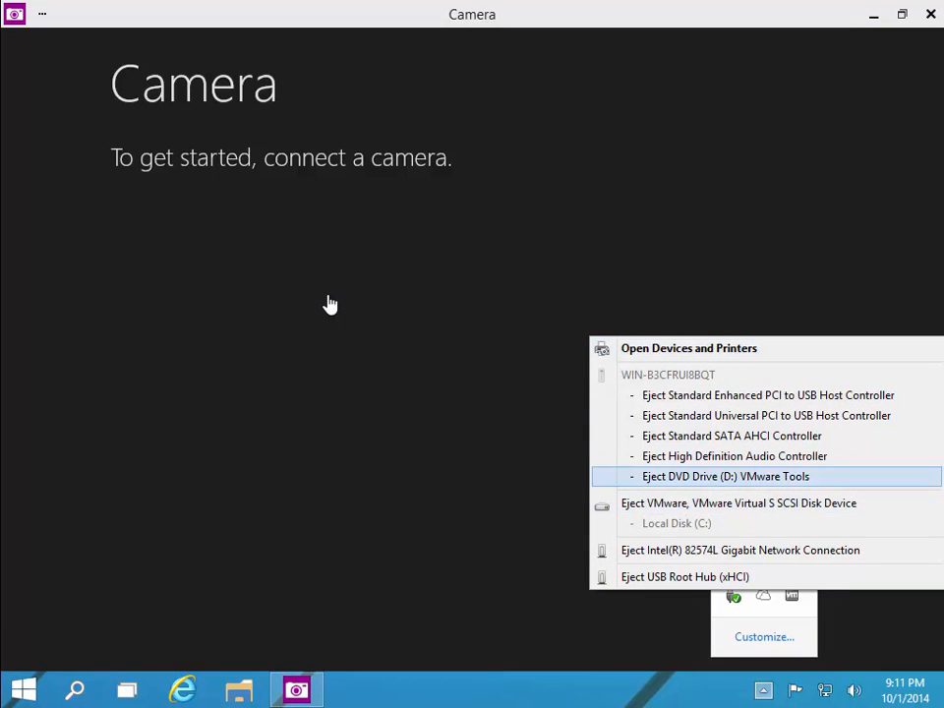
{"action": "key", "text": "Up"}
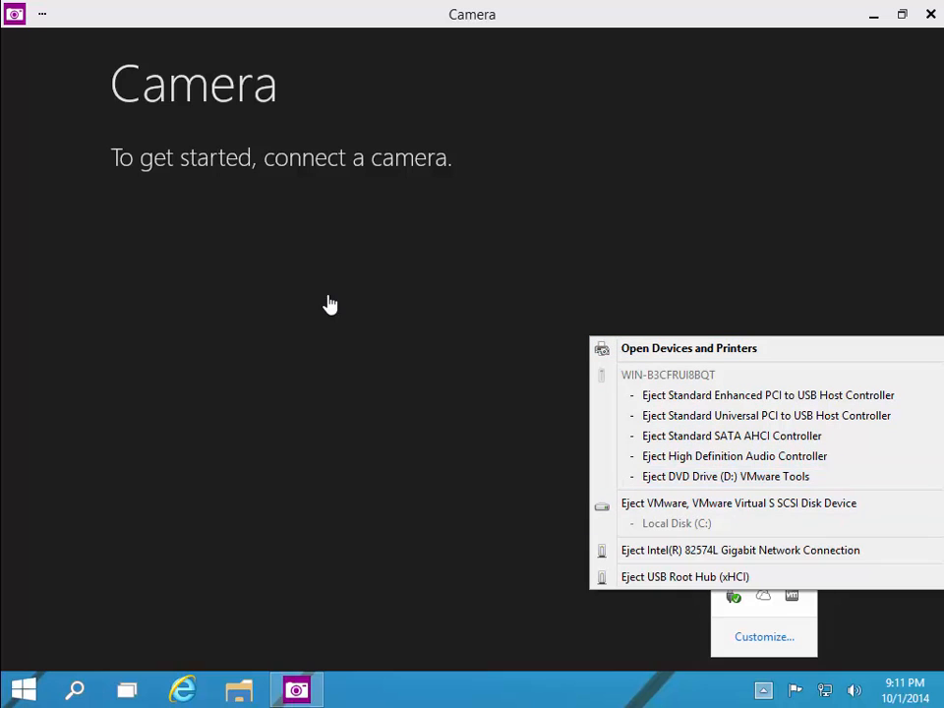
{"action": "key", "text": "Up"}
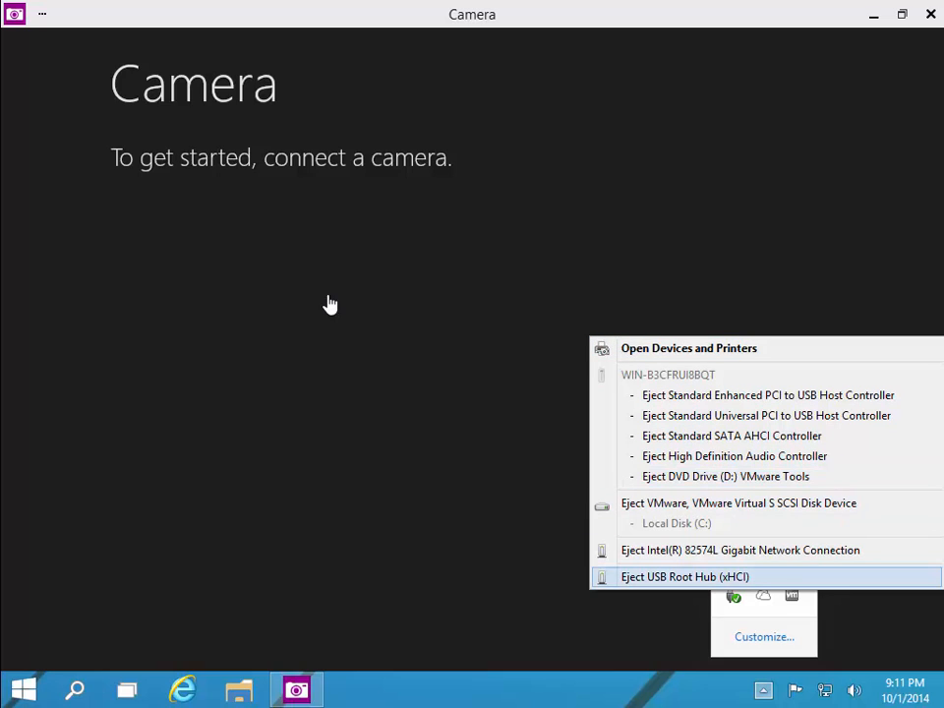
{"action": "key", "text": "Up"}
{"action": "key", "text": "Up"}
{"action": "key", "text": "Up"}
{"action": "key", "text": "Up"}
{"action": "key", "text": "Up"}
{"action": "key", "text": "Up"}
{"action": "key", "text": "Up"}
{"action": "key", "text": "Up"}
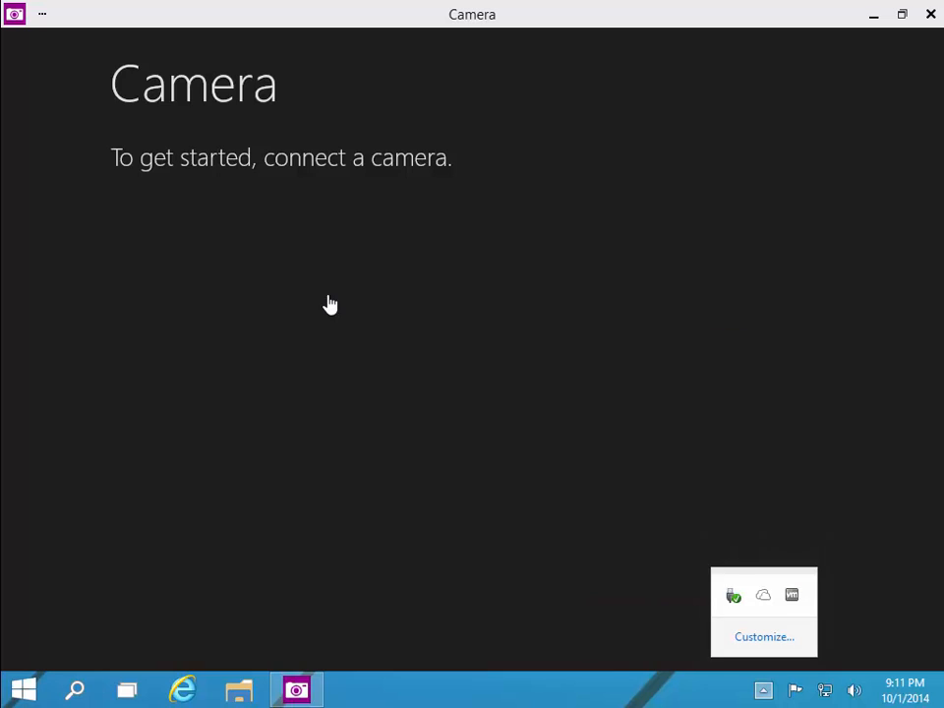
Step: Close the Camera app and reopen it from the All Apps list of the Start menu
{"action": "key", "text": "Return"}
{"action": "key", "text": "alt+F4"}
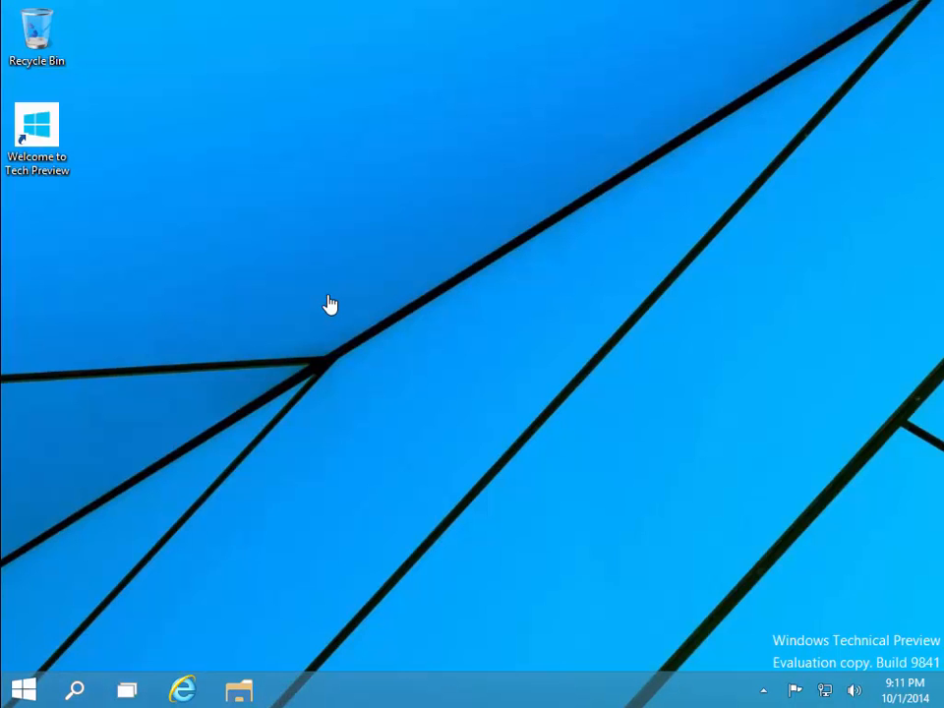
{"action": "key", "text": "super"}
{"action": "key", "text": "Up"}
{"action": "key", "text": "Down"}
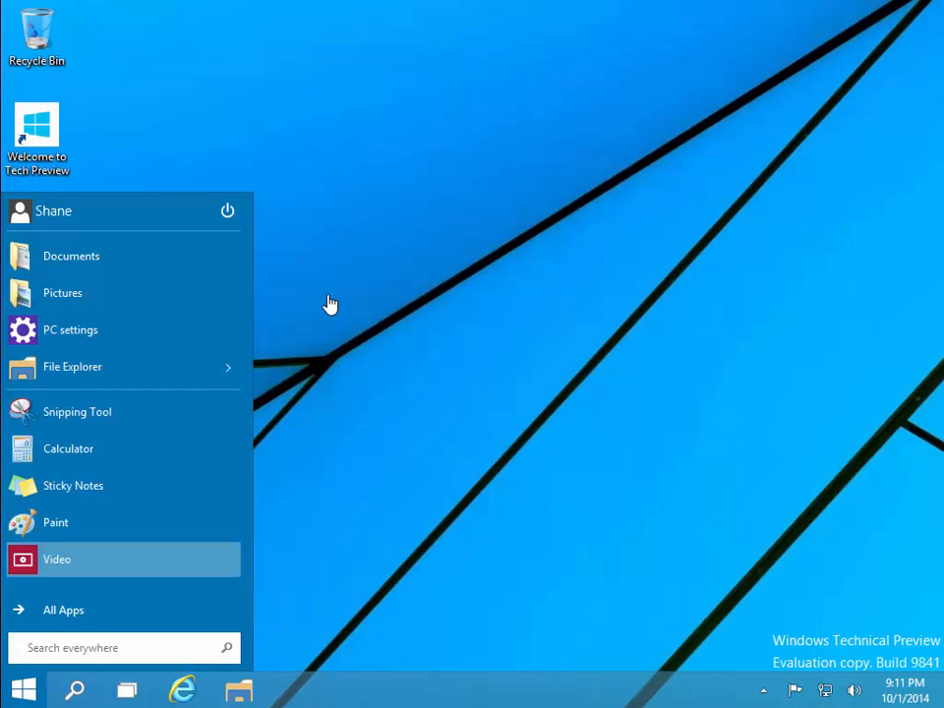
{"action": "key", "text": "Down"}
{"action": "key", "text": "Return"}
{"action": "key", "text": "Up"}
{"action": "key", "text": "Up"}
{"action": "key", "text": "Up"}
{"action": "key", "text": "Up"}
{"action": "key", "text": "Up"}
{"action": "key", "text": "Up"}
{"action": "key", "text": "Up"}
{"action": "key", "text": "Up"}
{"action": "key", "text": "Up"}
{"action": "key", "text": "Up"}
{"action": "key", "text": "Return"}
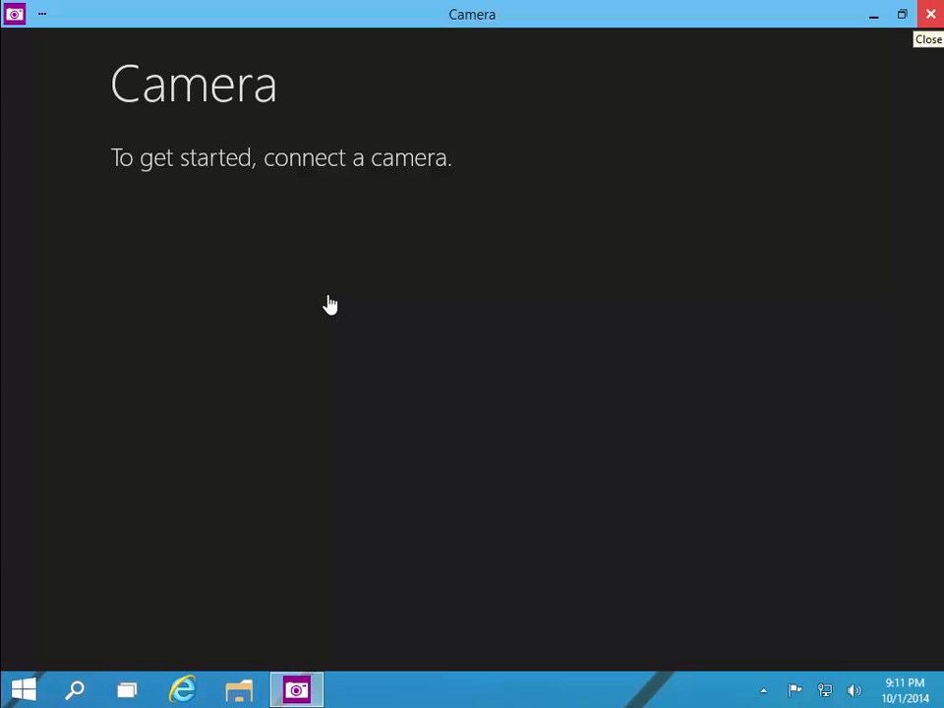
Step: Close the Camera app and check the LifeCam HD-3000 entry among the virtual machine's removable devices
{"action": "left_click", "coordinate": [930, 14]}
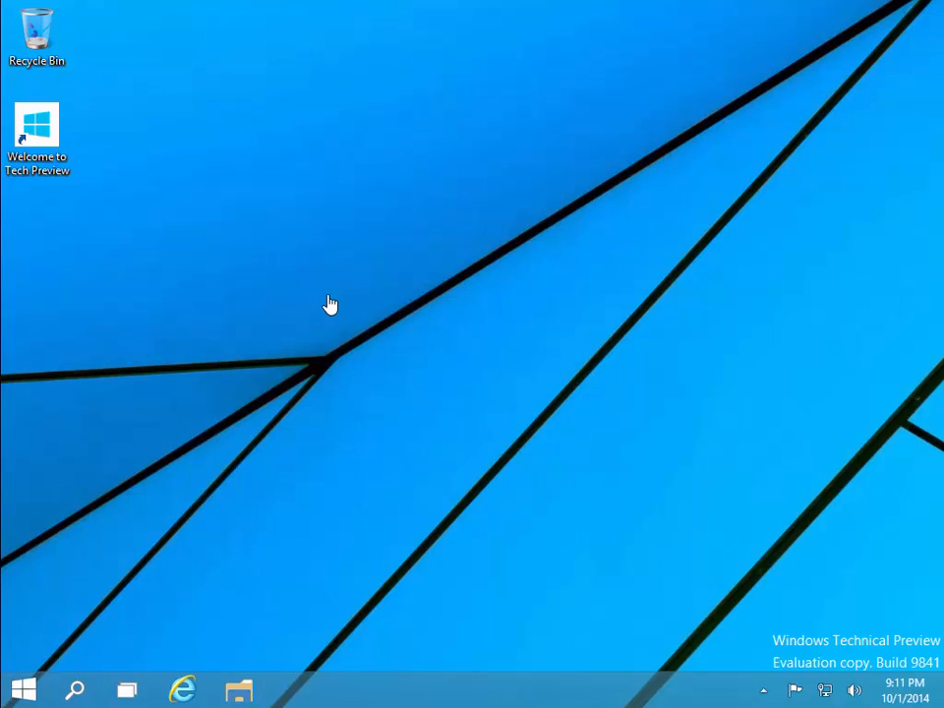
{"action": "left_click", "coordinate": [2, 2]}
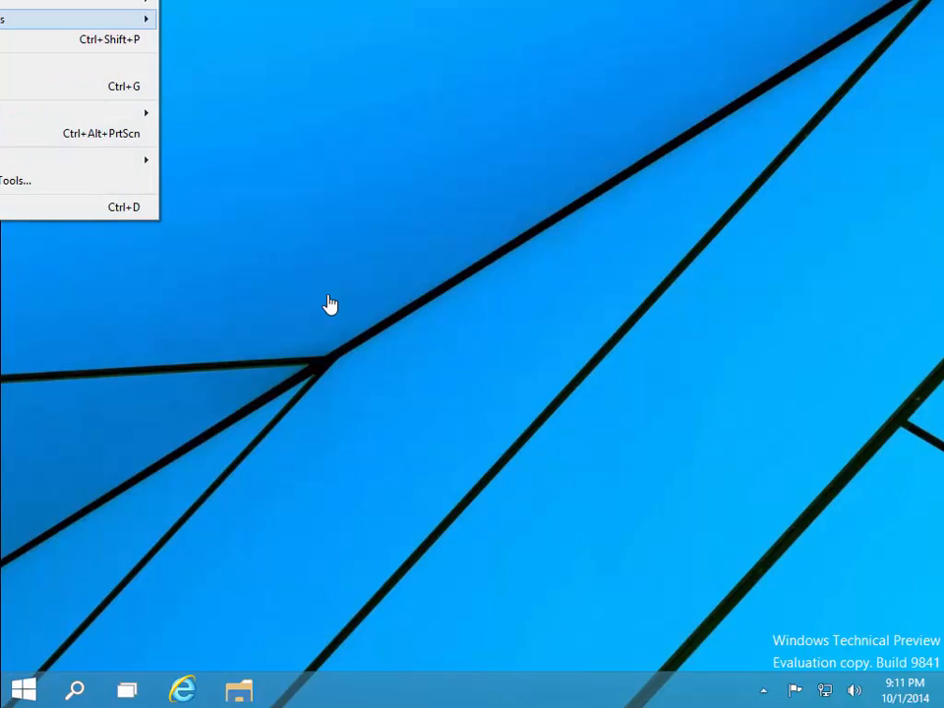
{"action": "mouse_move", "coordinate": [79, 18]}
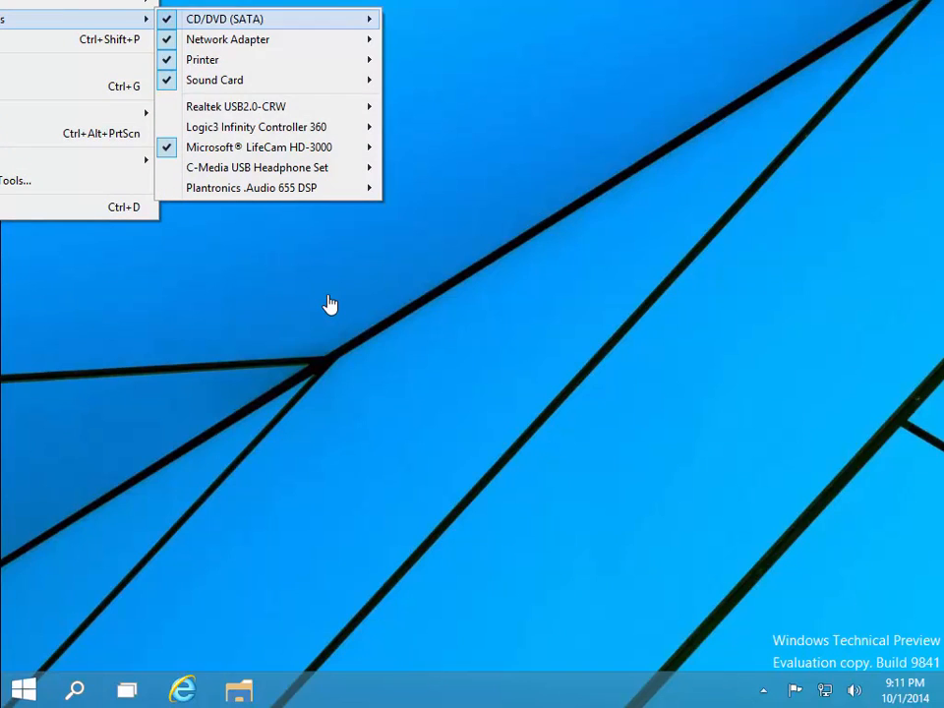
{"action": "mouse_move", "coordinate": [259, 147]}
{"action": "left_click", "coordinate": [329, 305]}
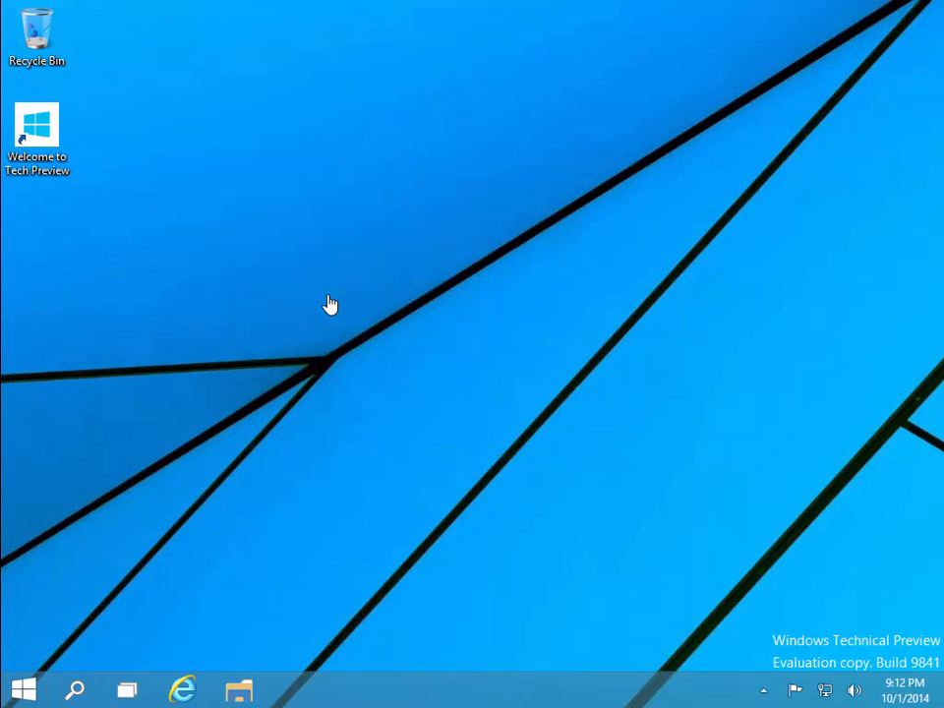
Step: Browse the All Apps list in the Start menu through to Windows System and close the menu
{"action": "key", "text": "super"}
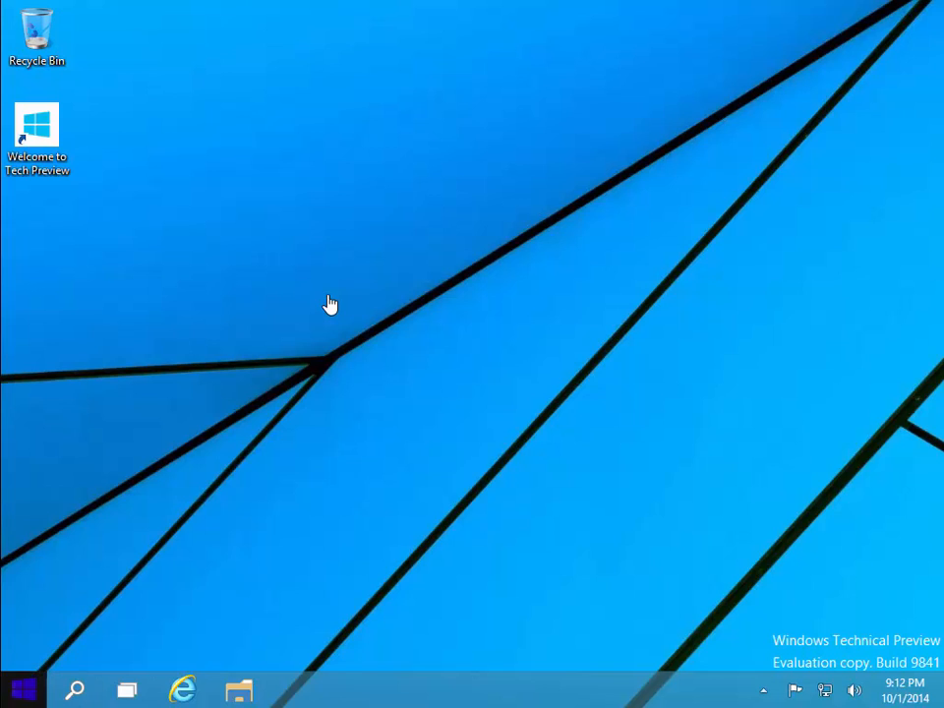
{"action": "left_click", "coordinate": [64, 610]}
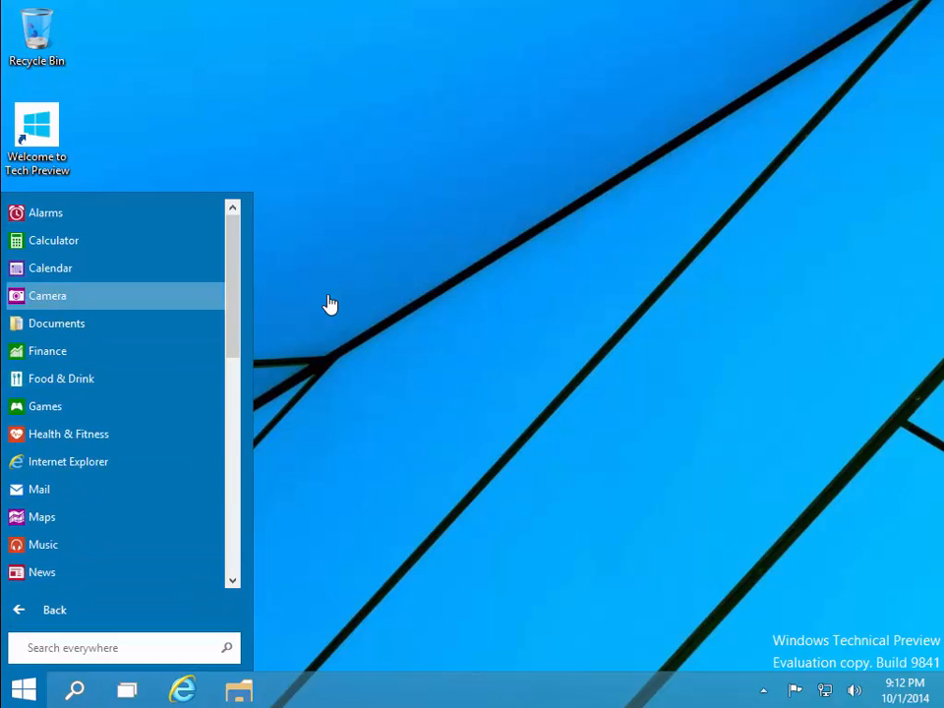
{"action": "scroll", "coordinate": [118, 295], "scroll_direction": "down", "scroll_amount": 7}
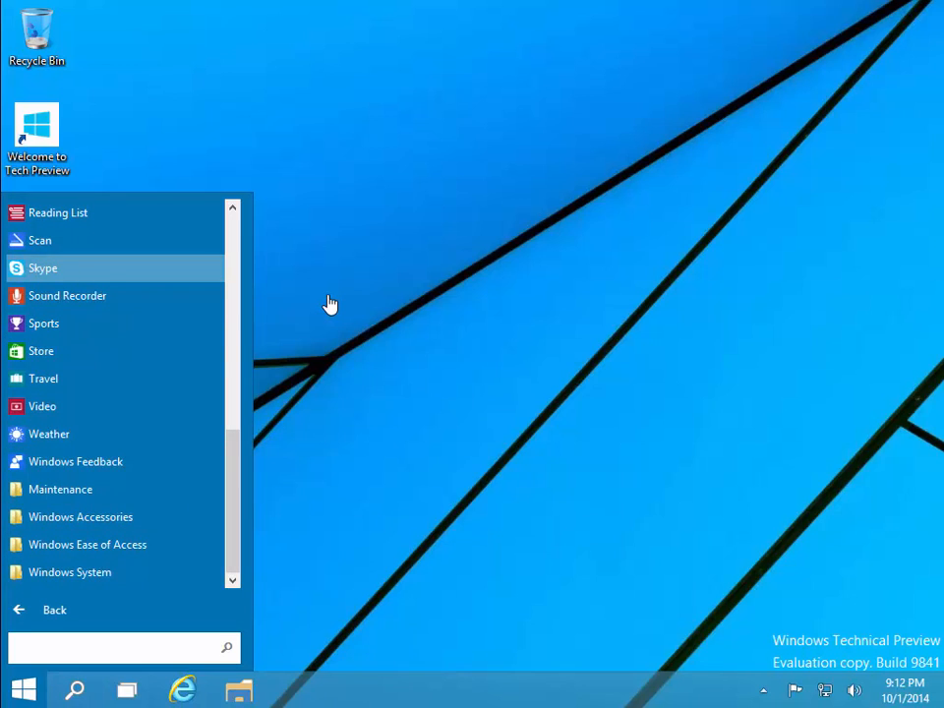
{"action": "left_click", "coordinate": [329, 305]}
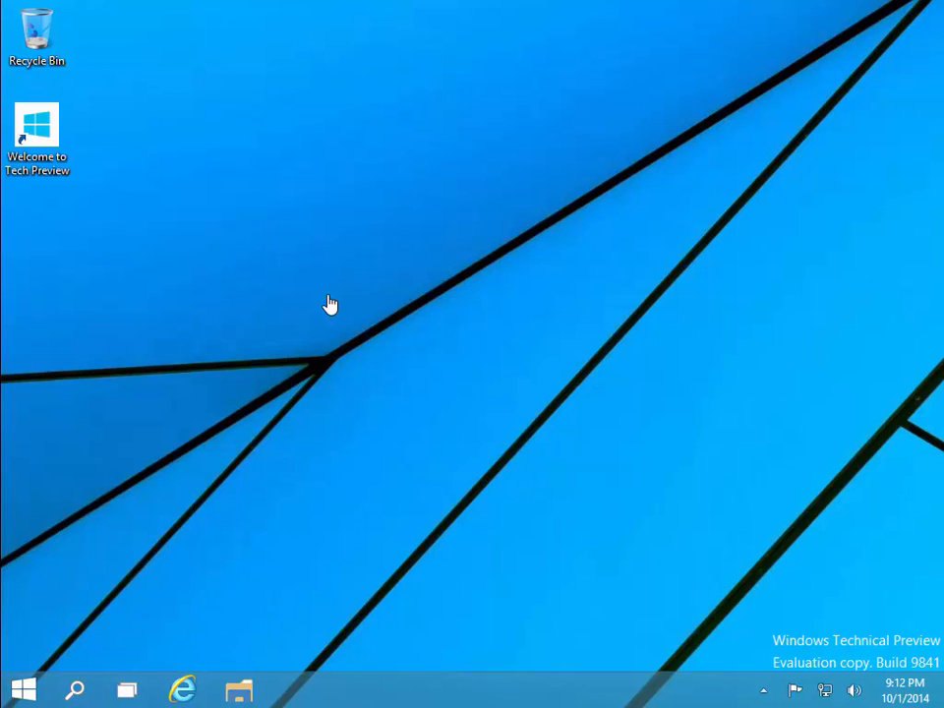